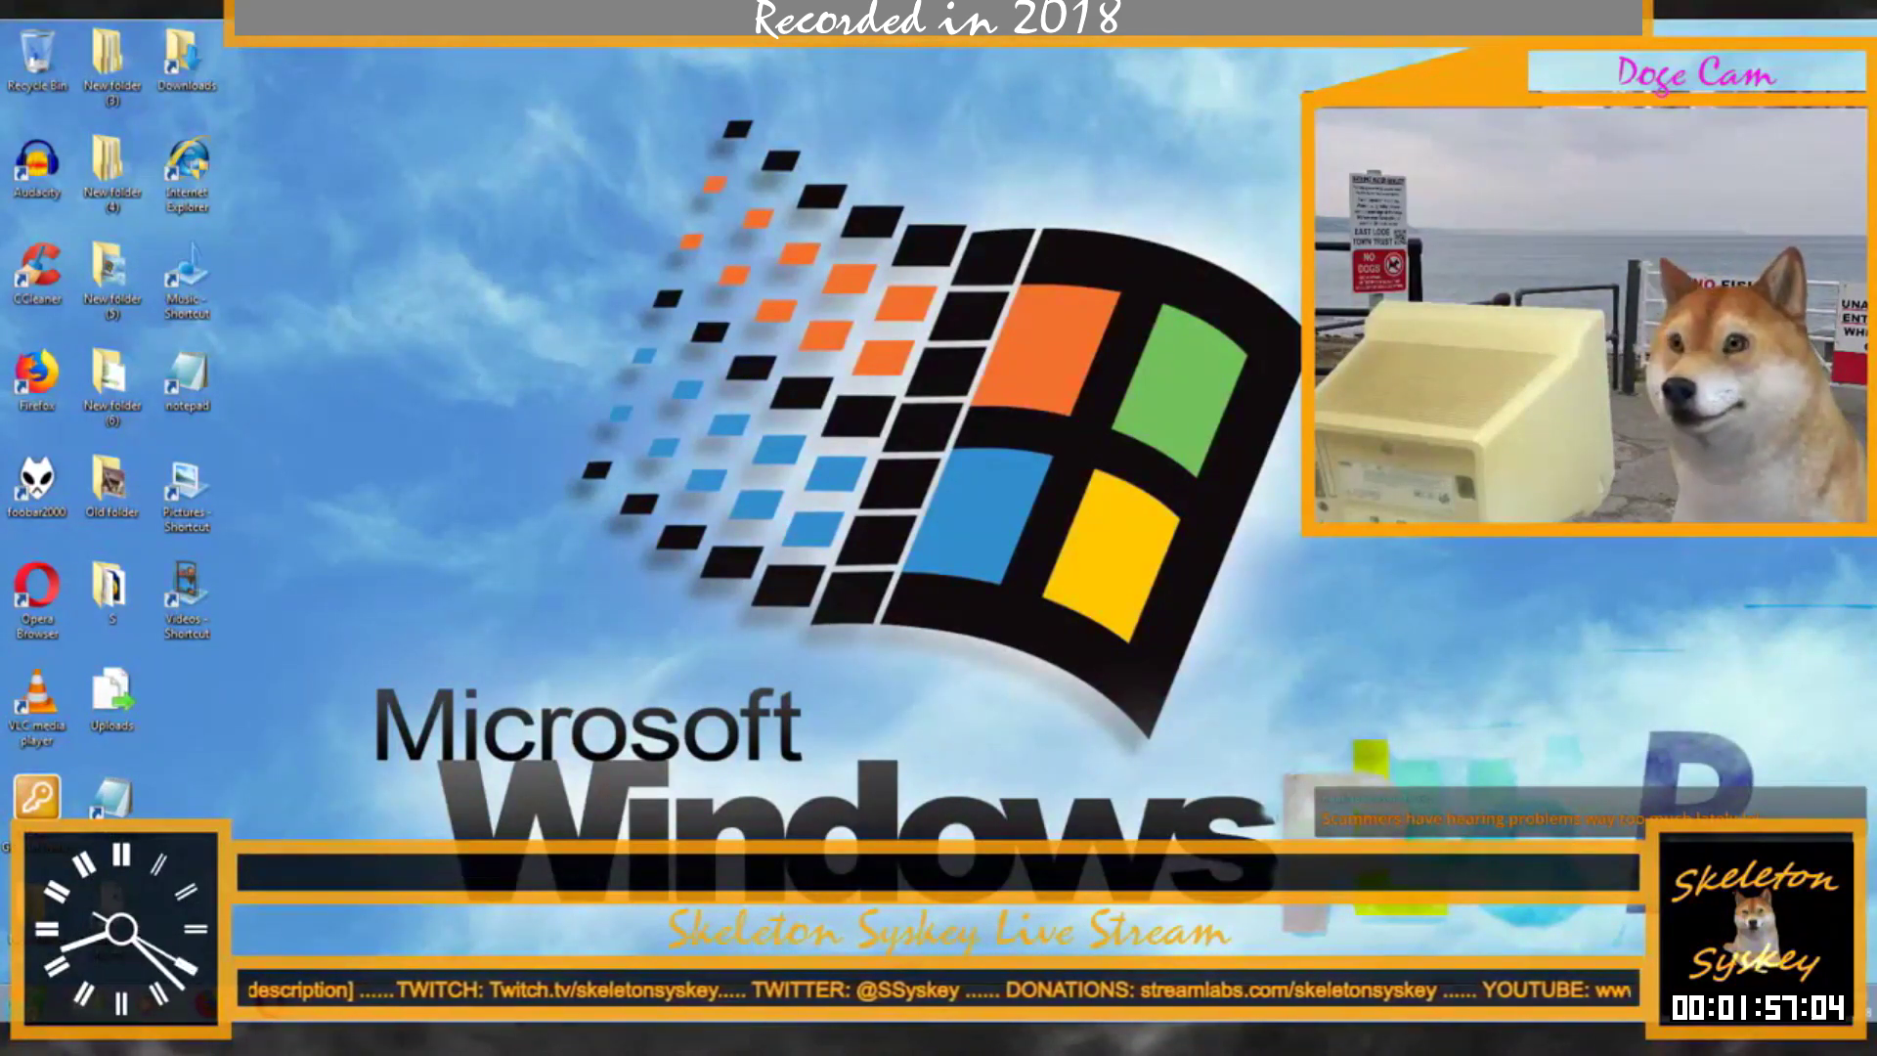
Step: Open the System Configuration utility with msconfig, review its Services list, and close it
key("super")
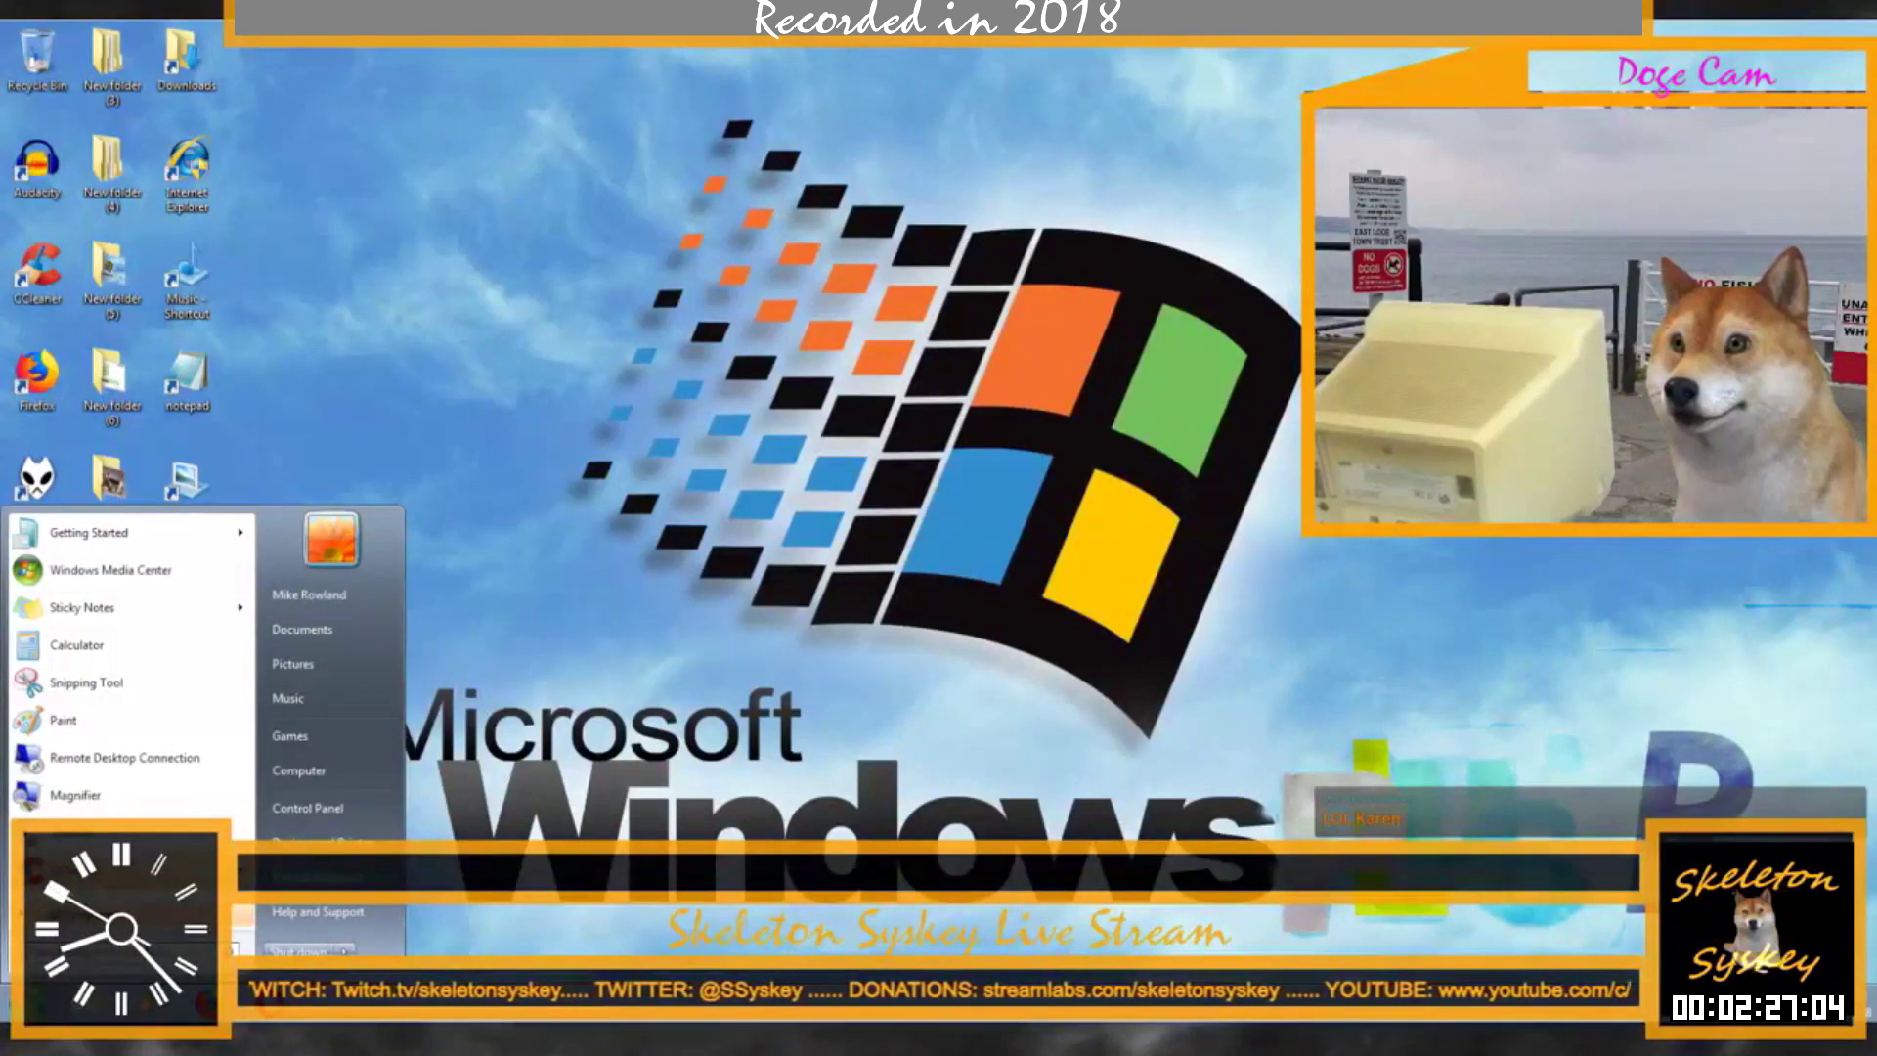
type("m")
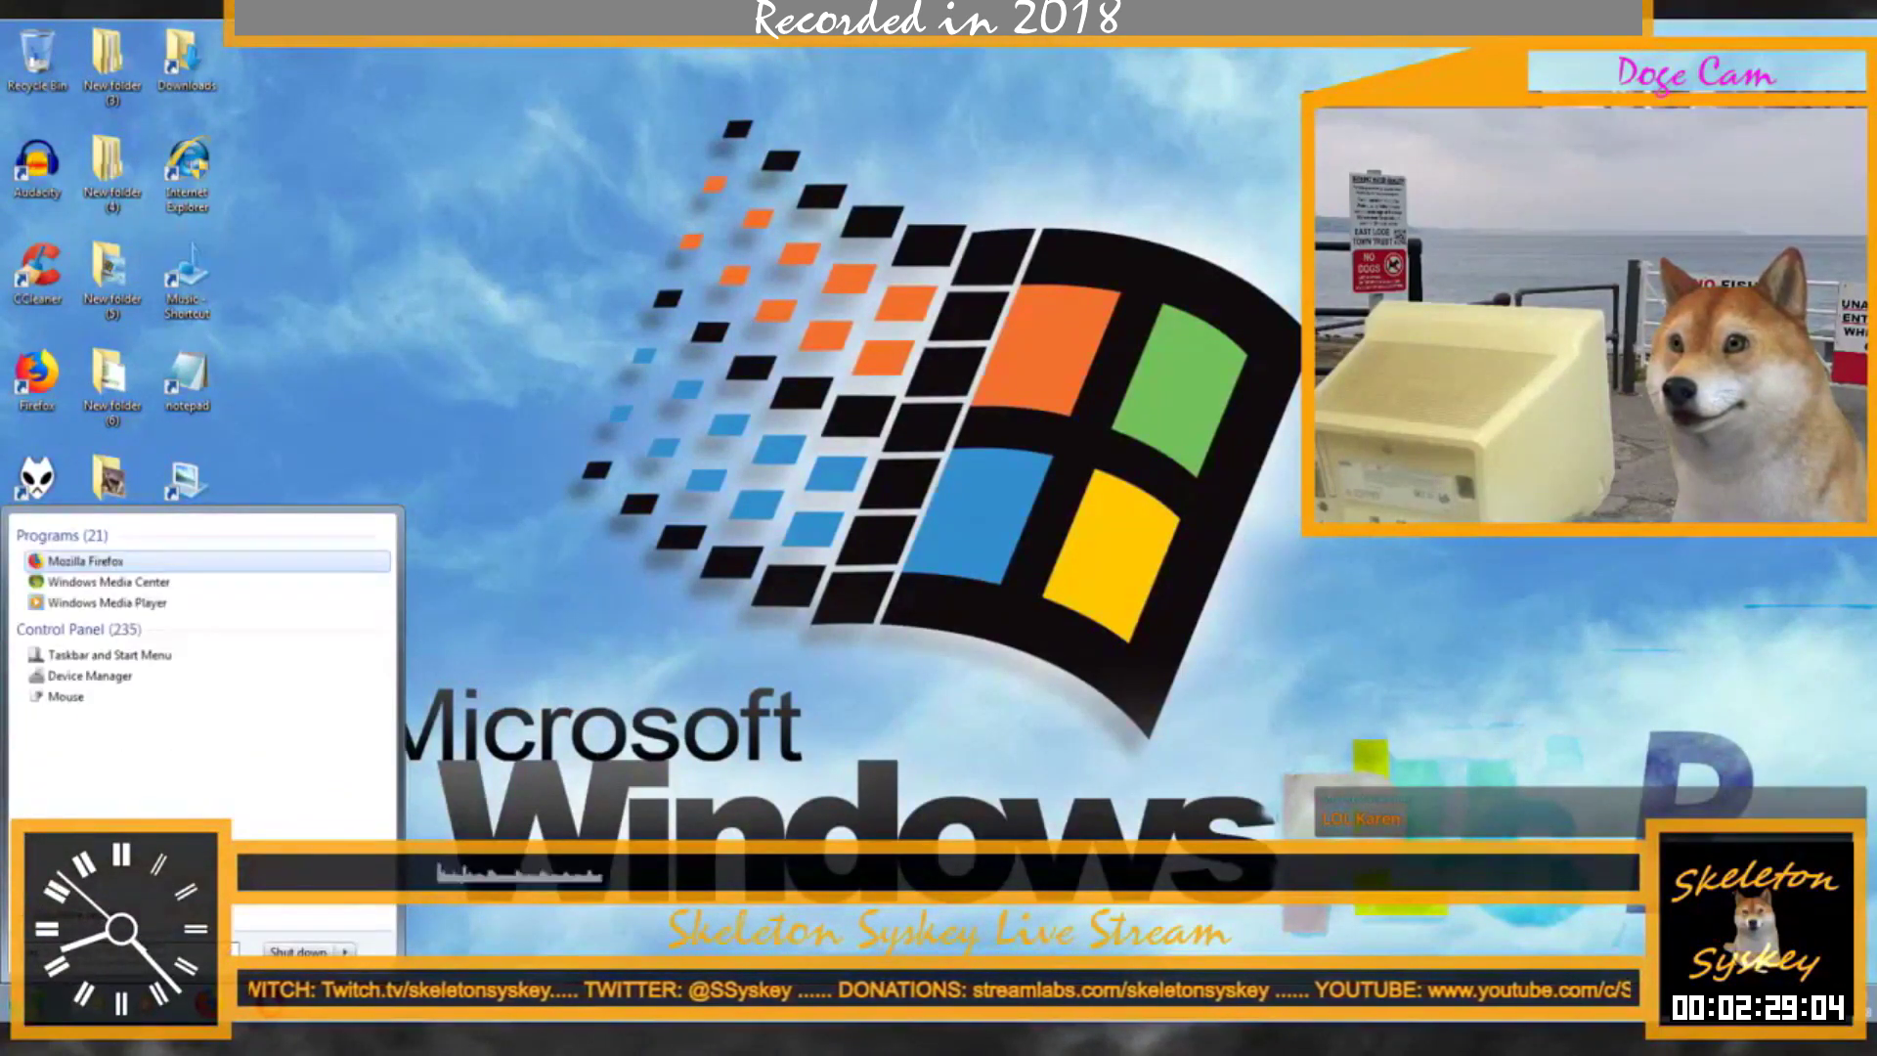
type("i")
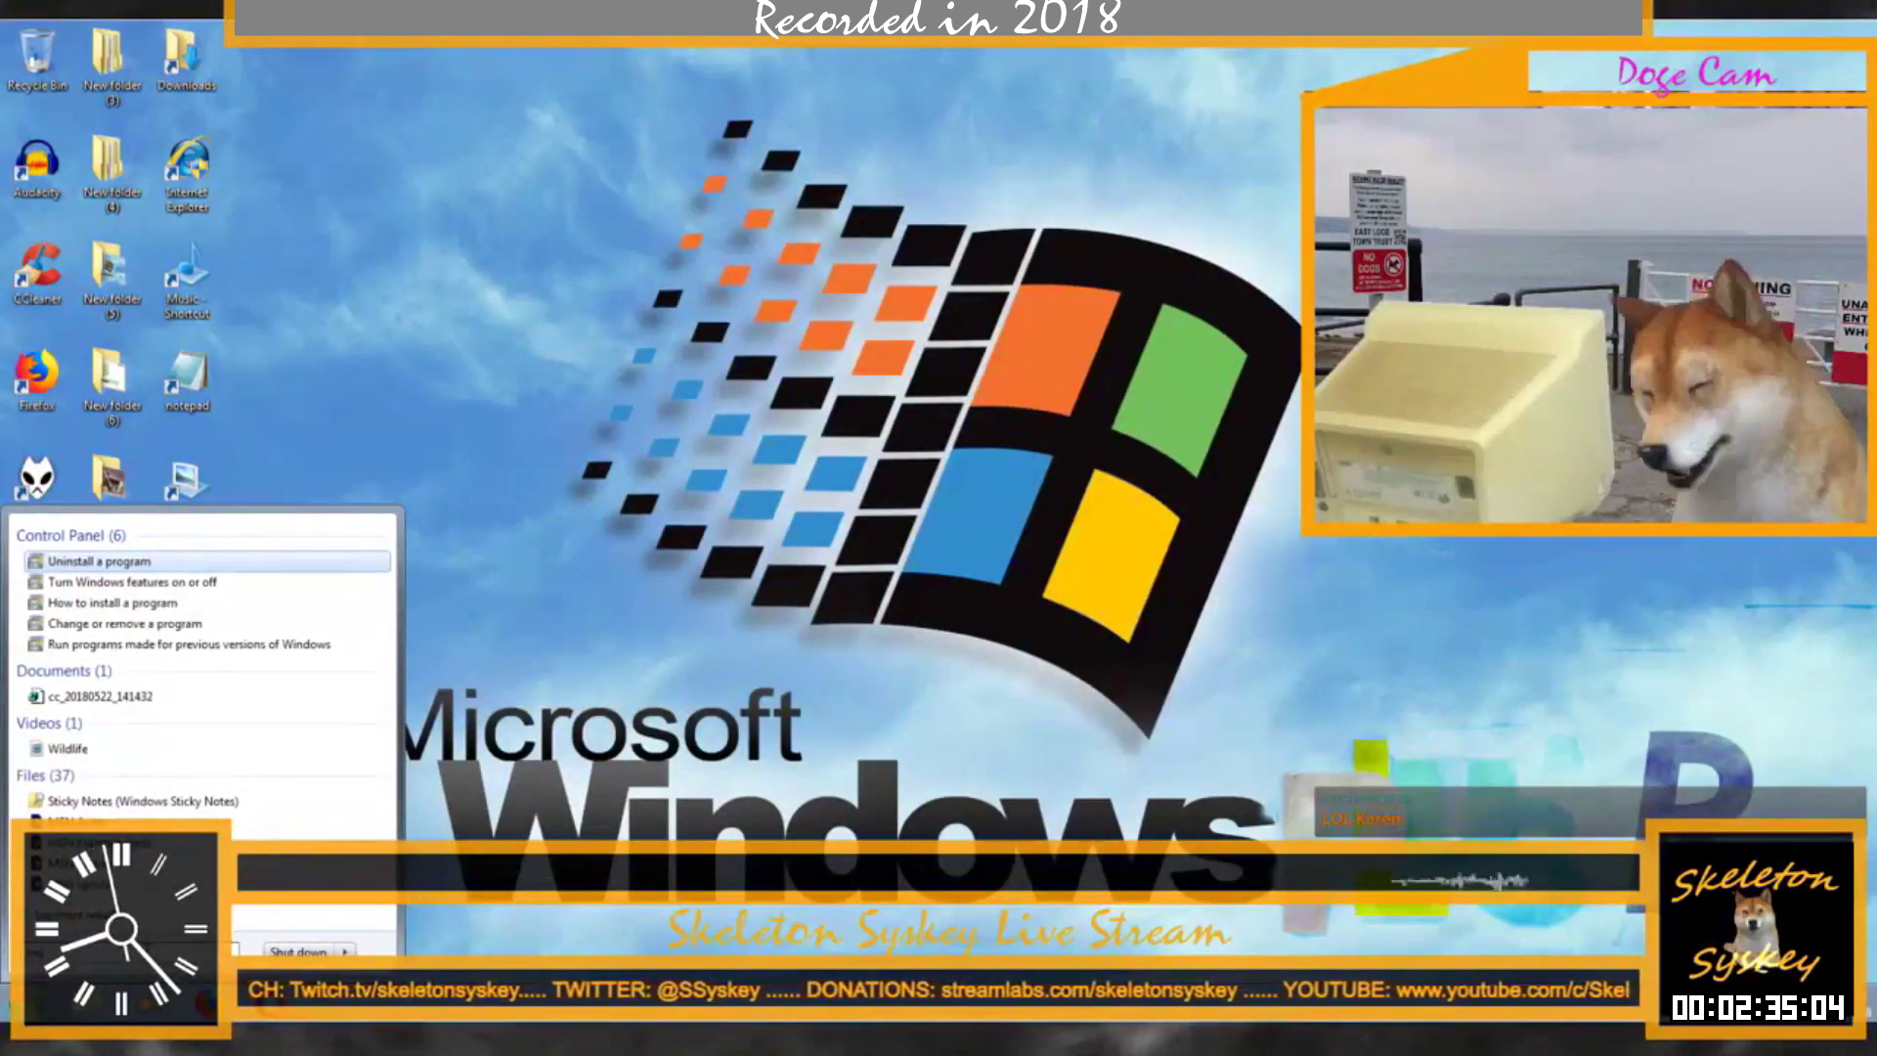
type("cmsconfig")
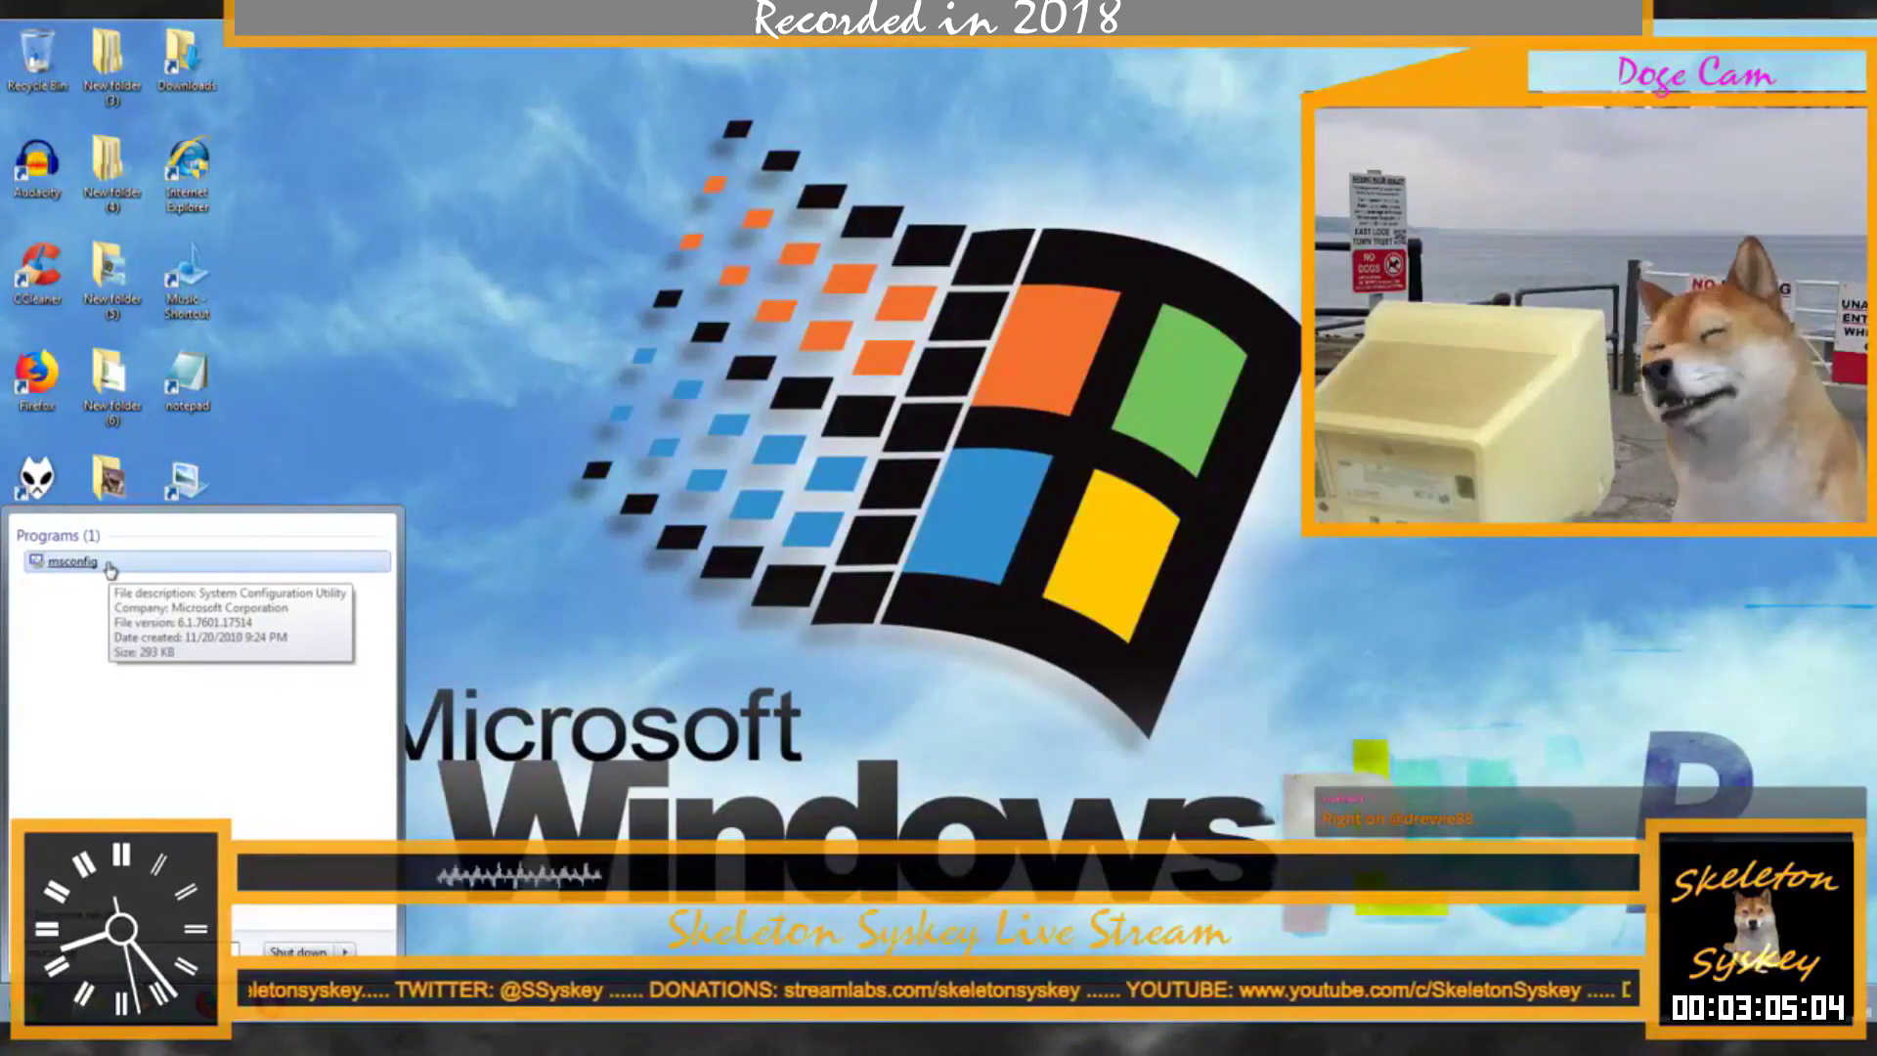
left_click(109, 567)
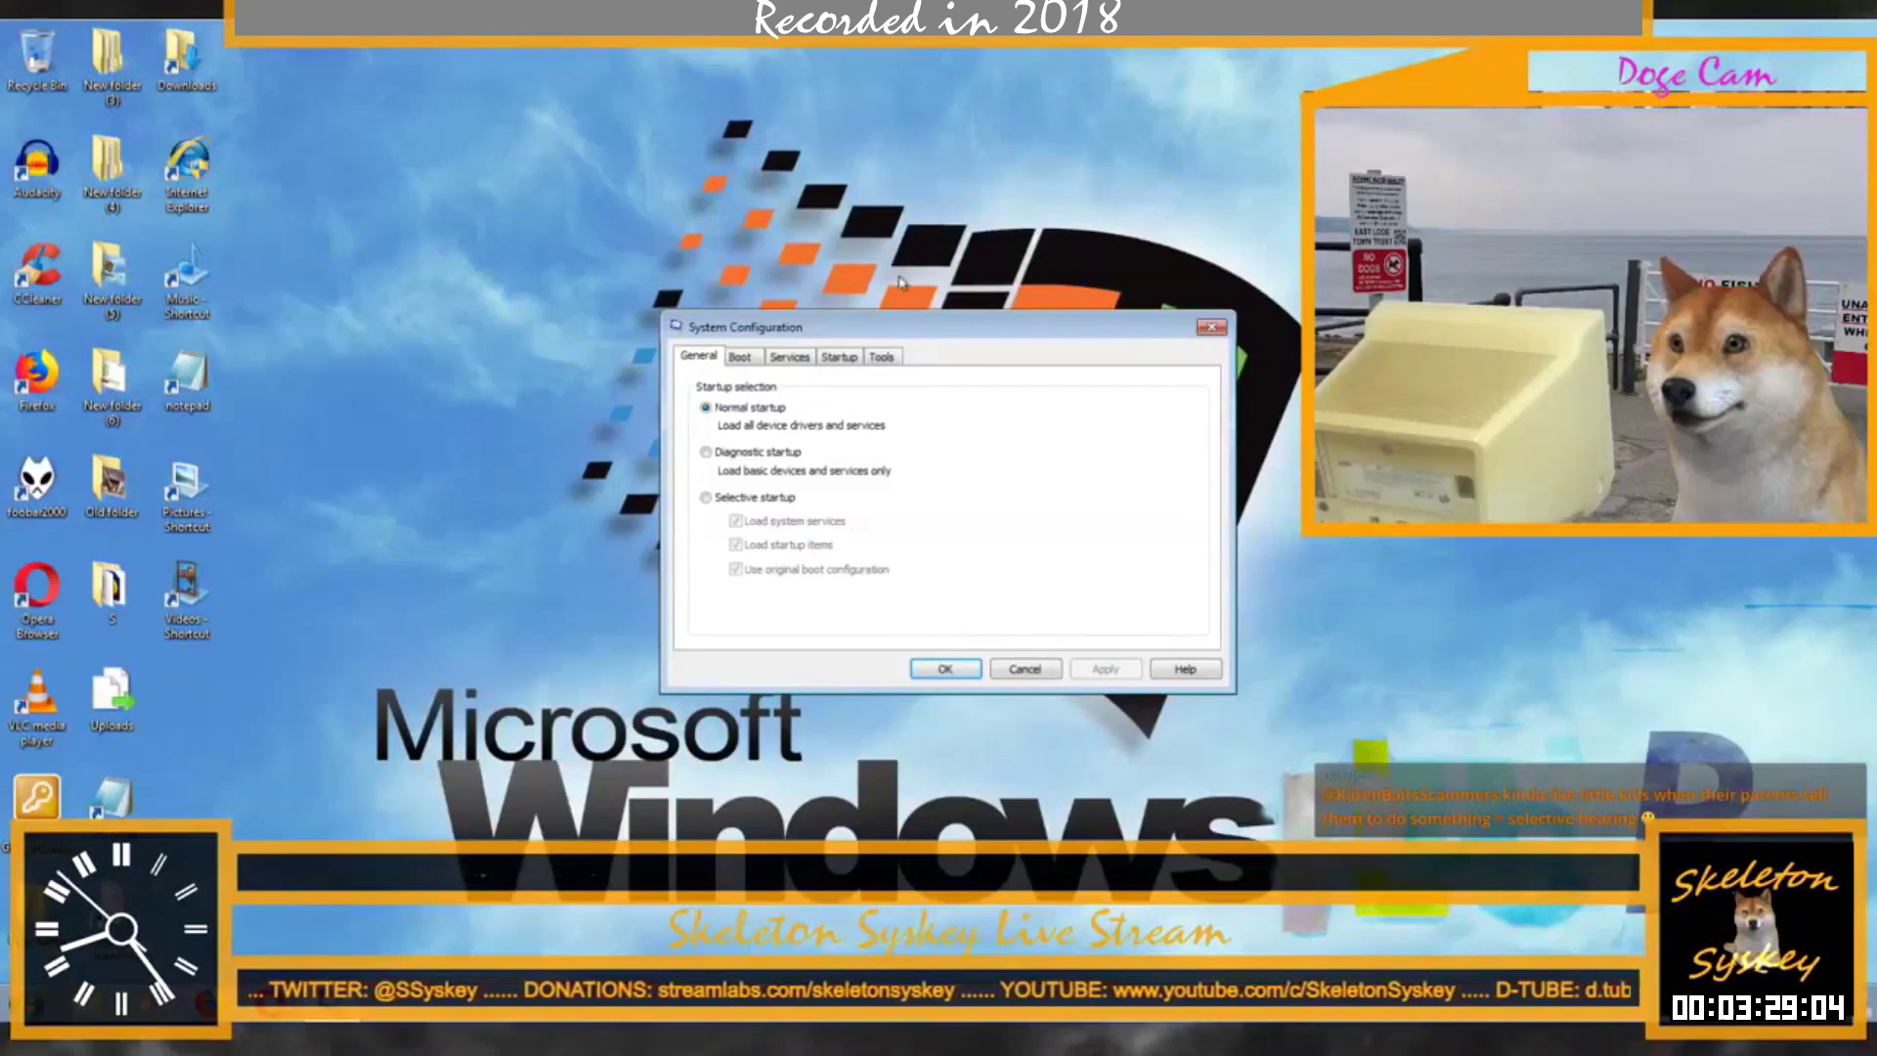
left_click(792, 359)
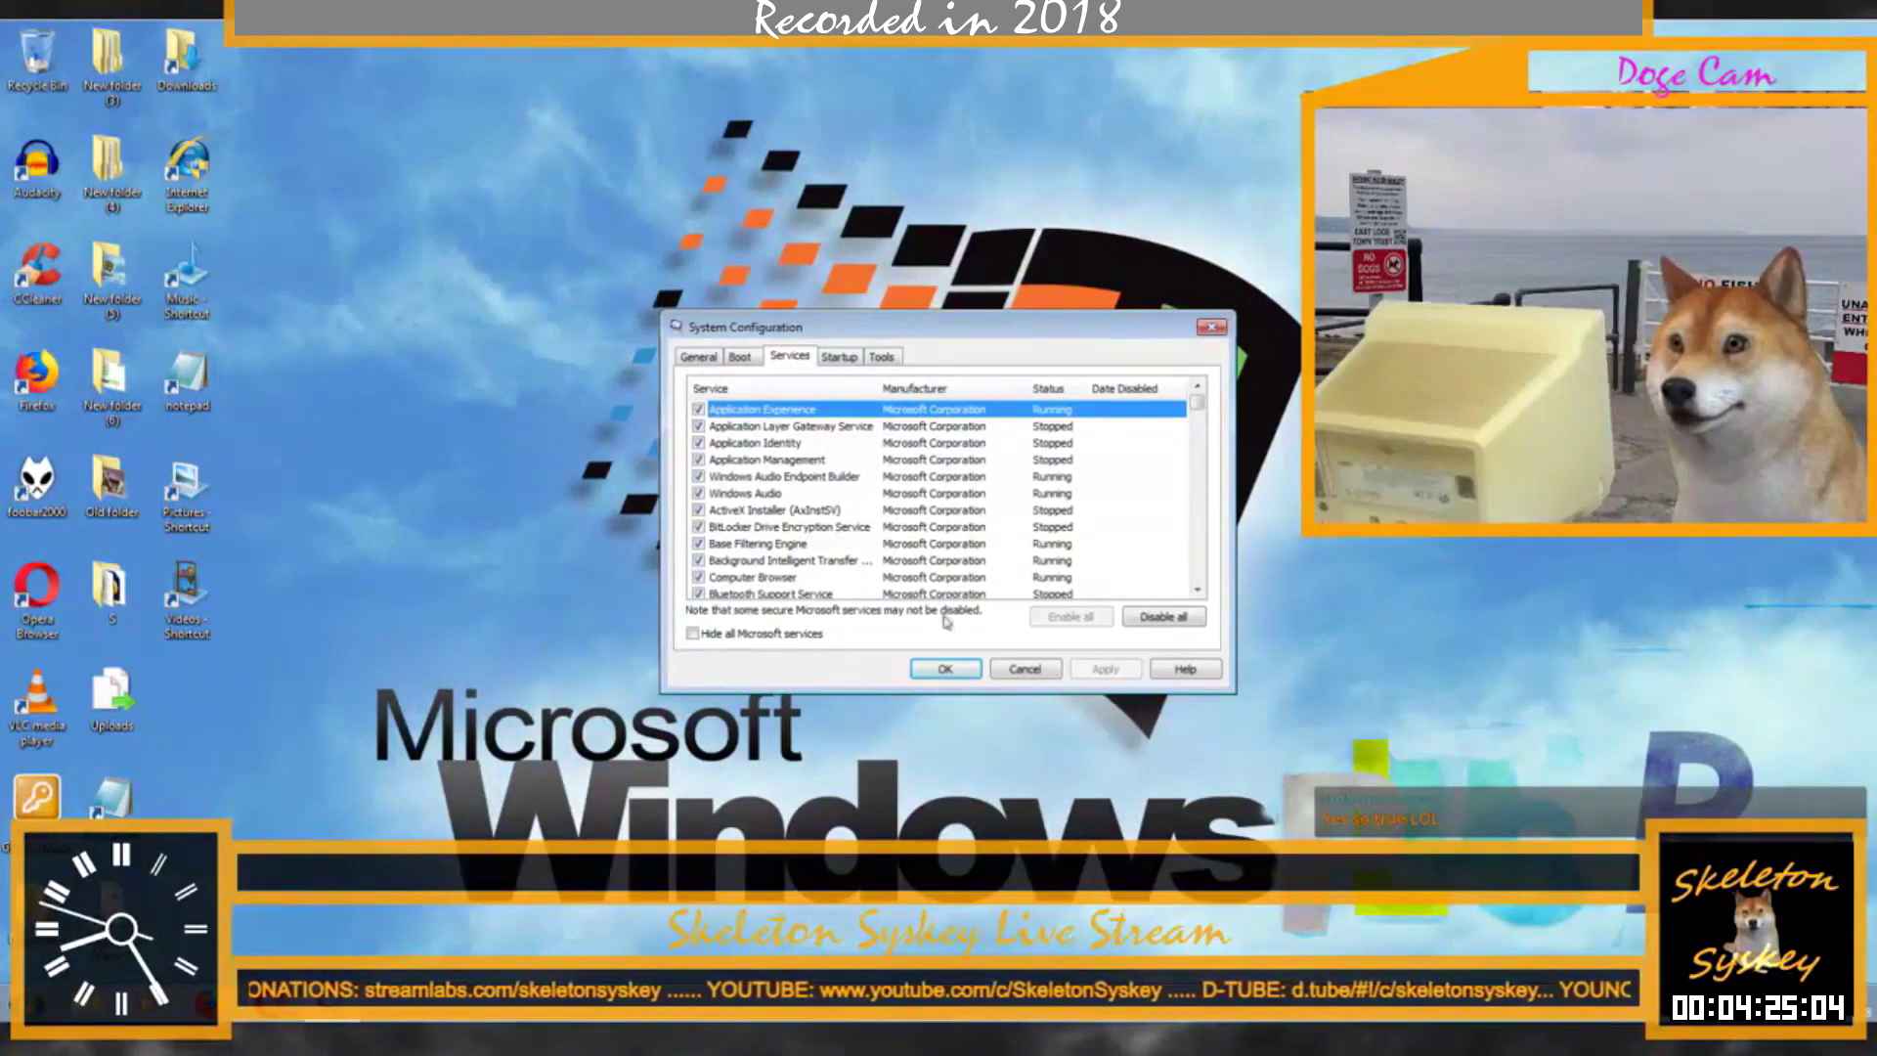
left_click(973, 670)
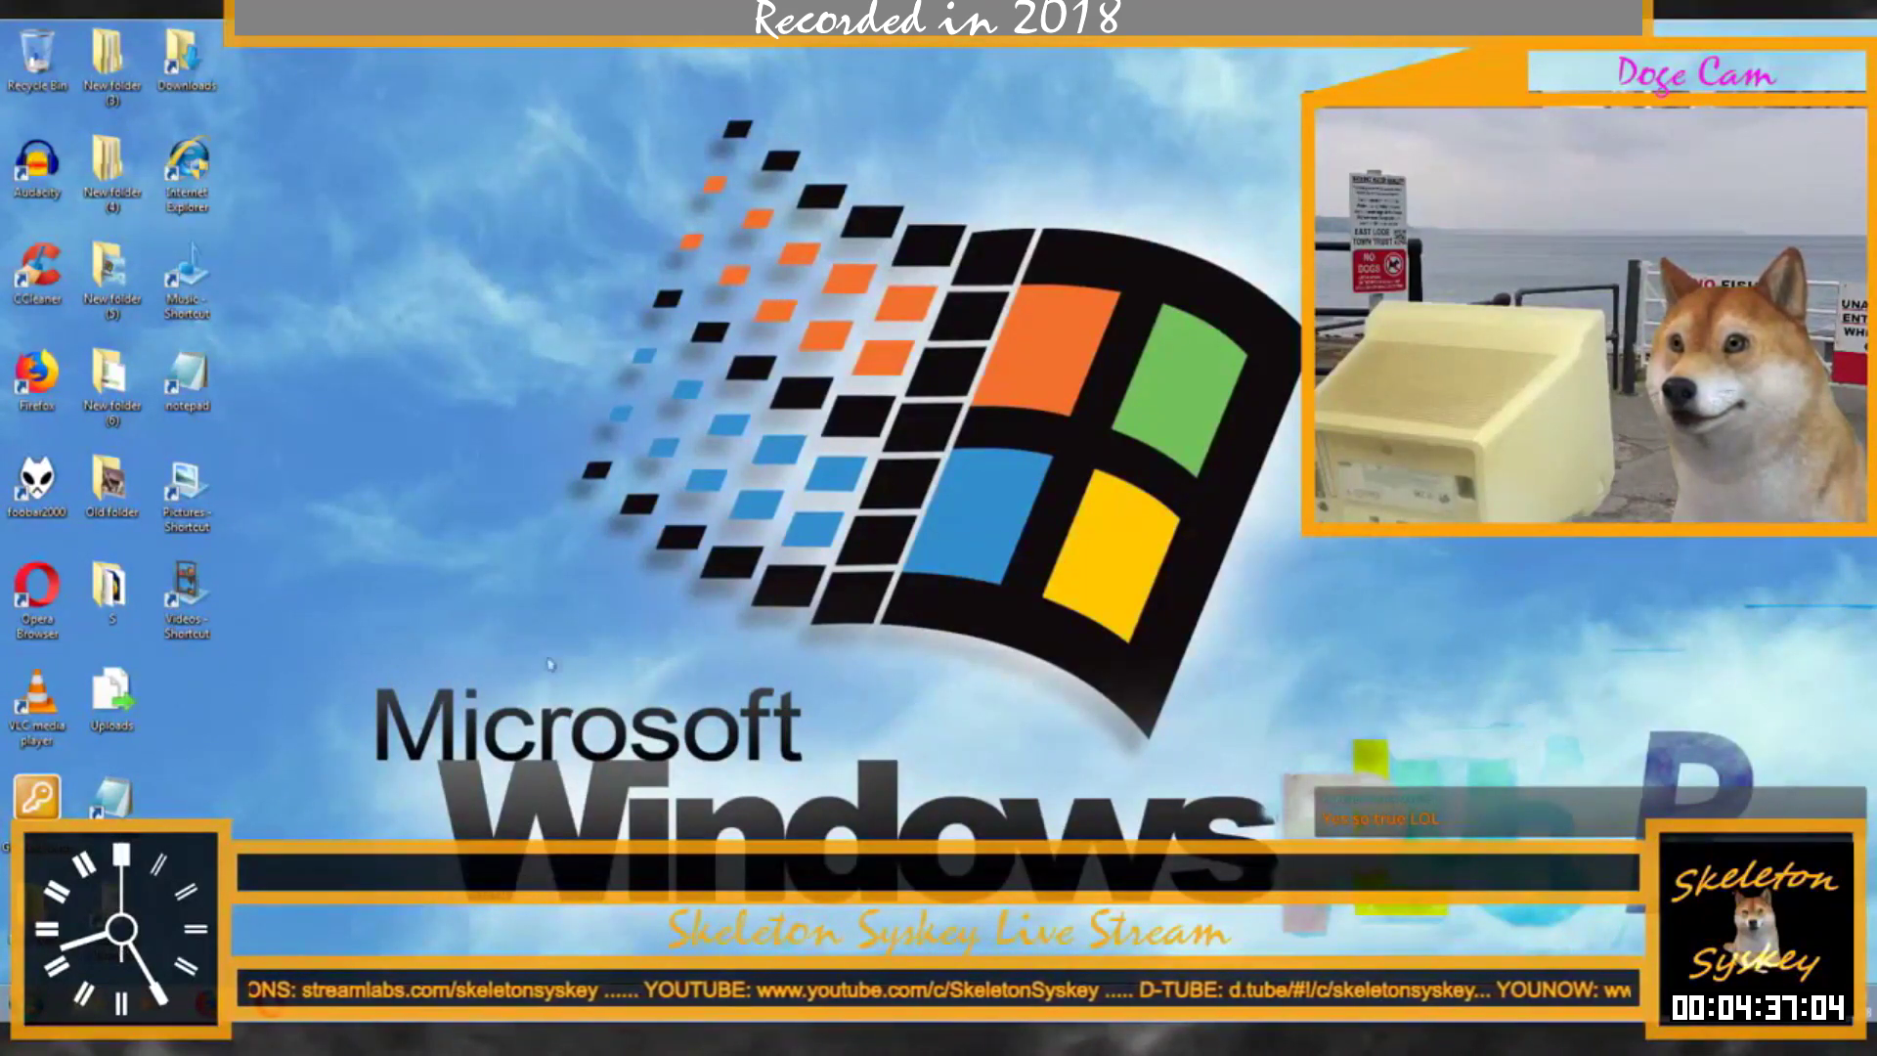
key("super")
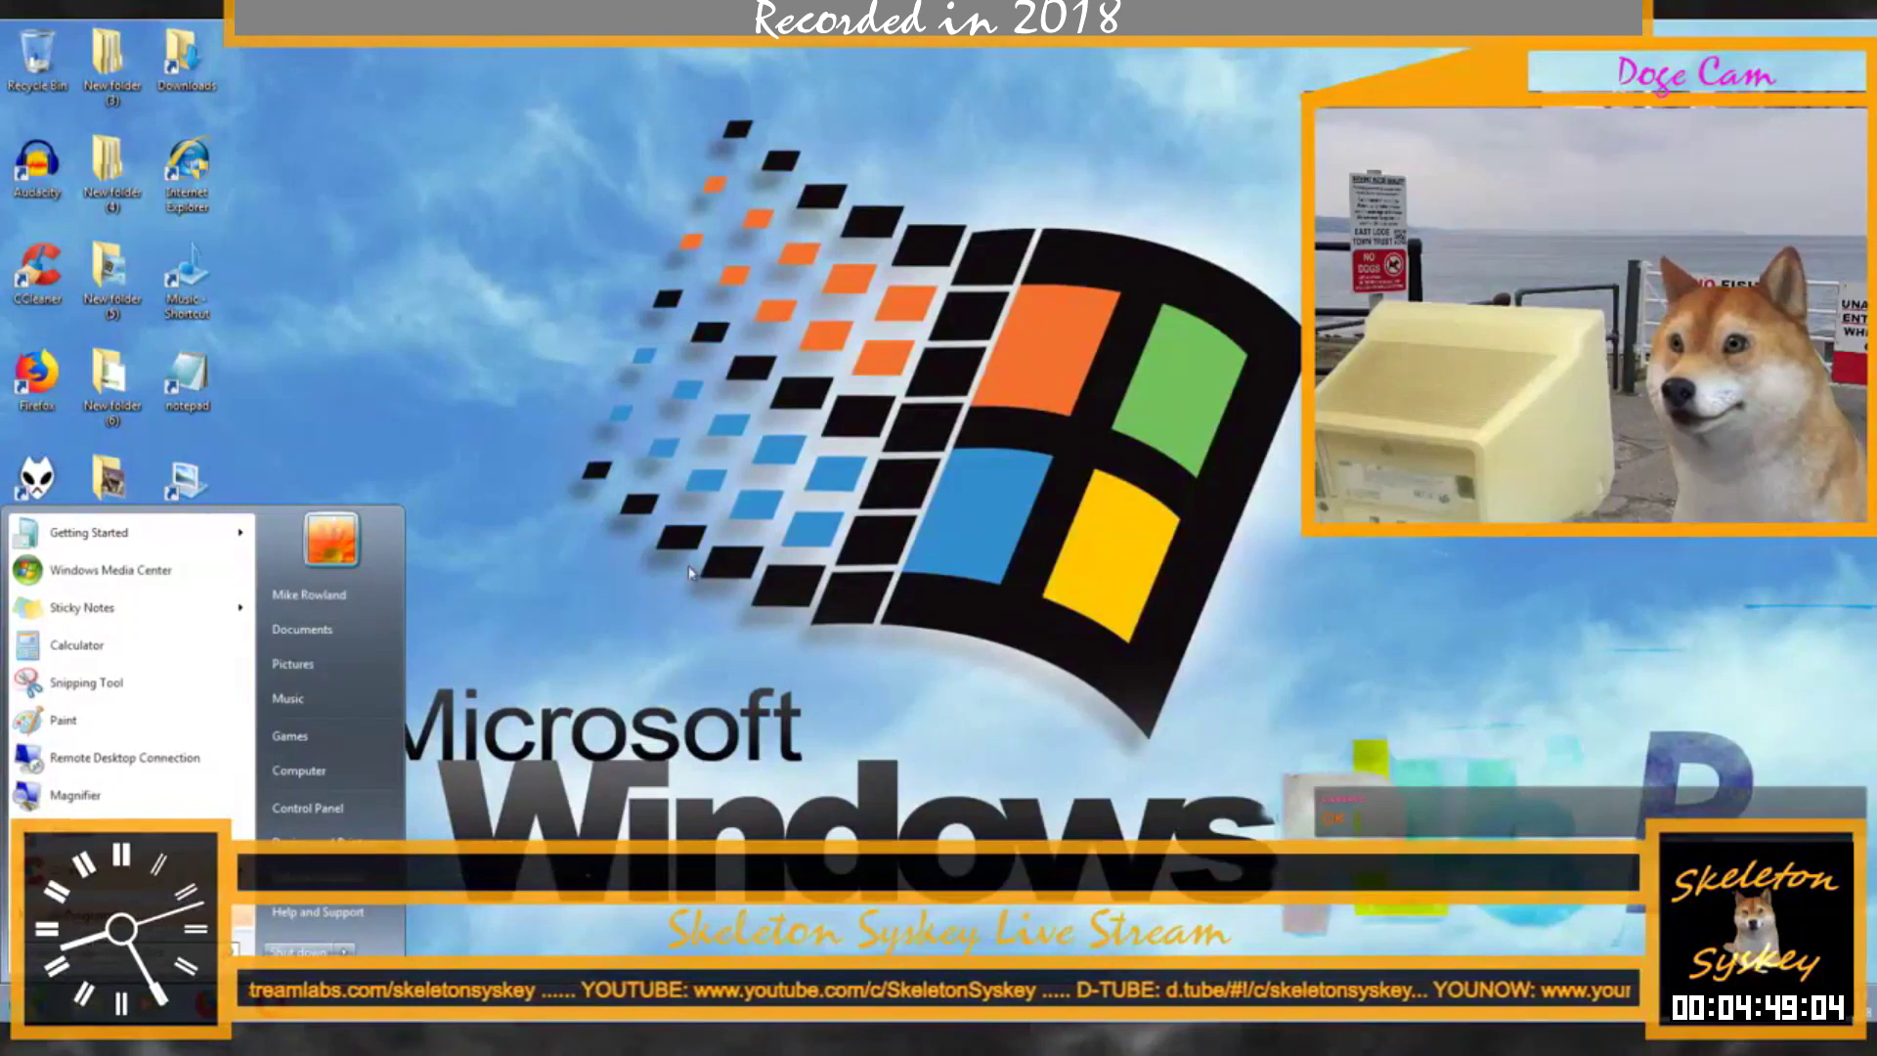
type("internet")
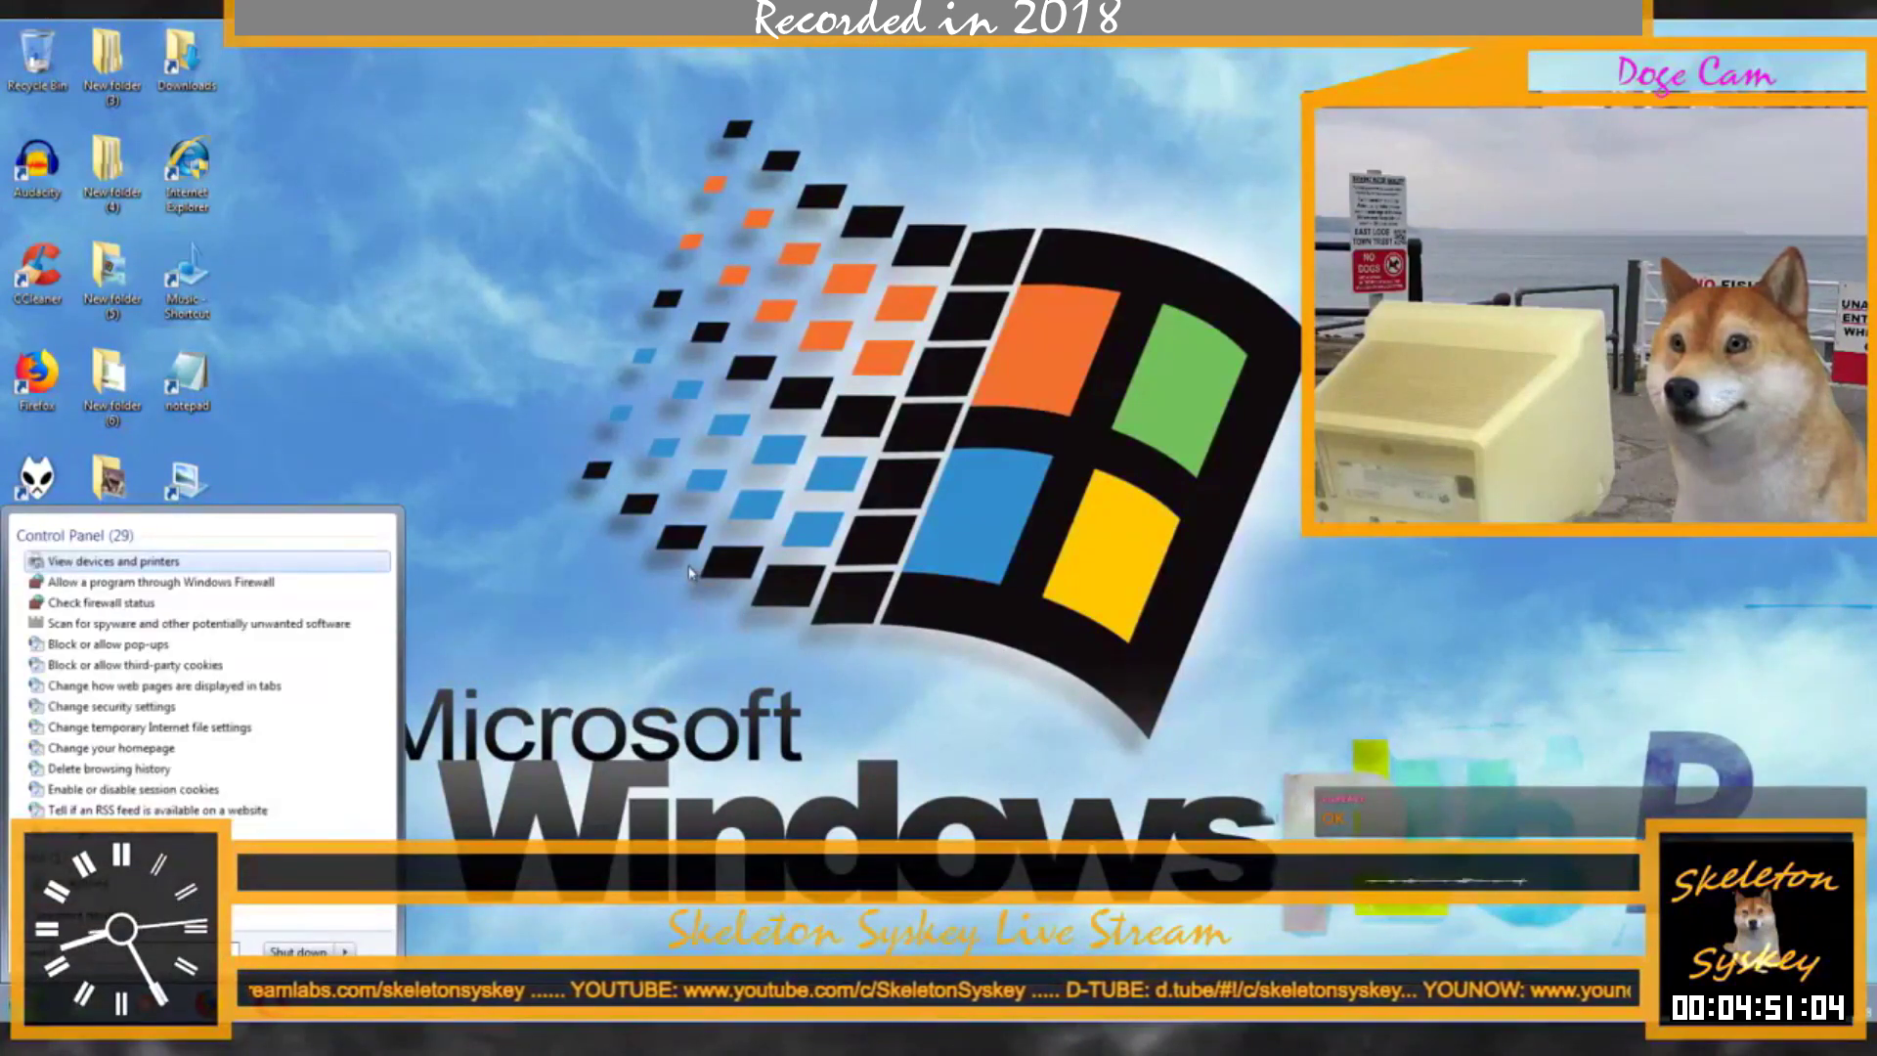
type("www.")
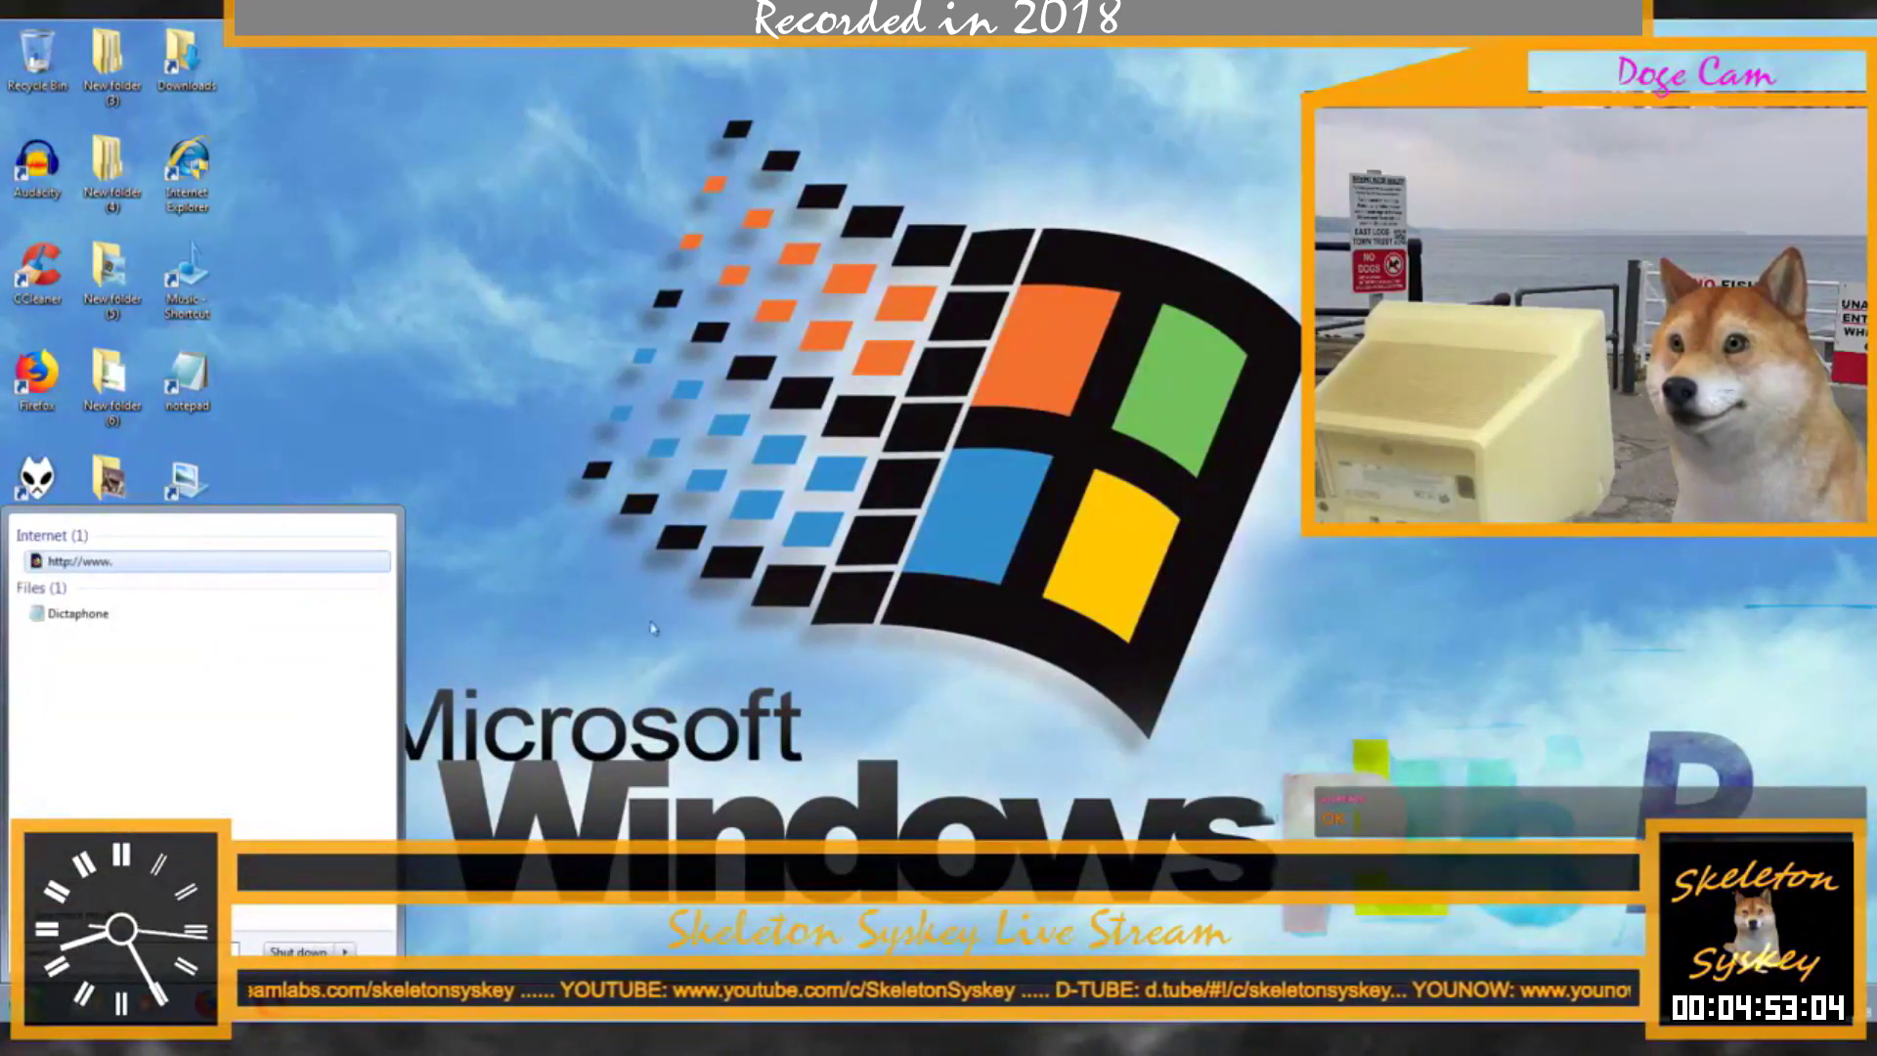
left_click(59, 369)
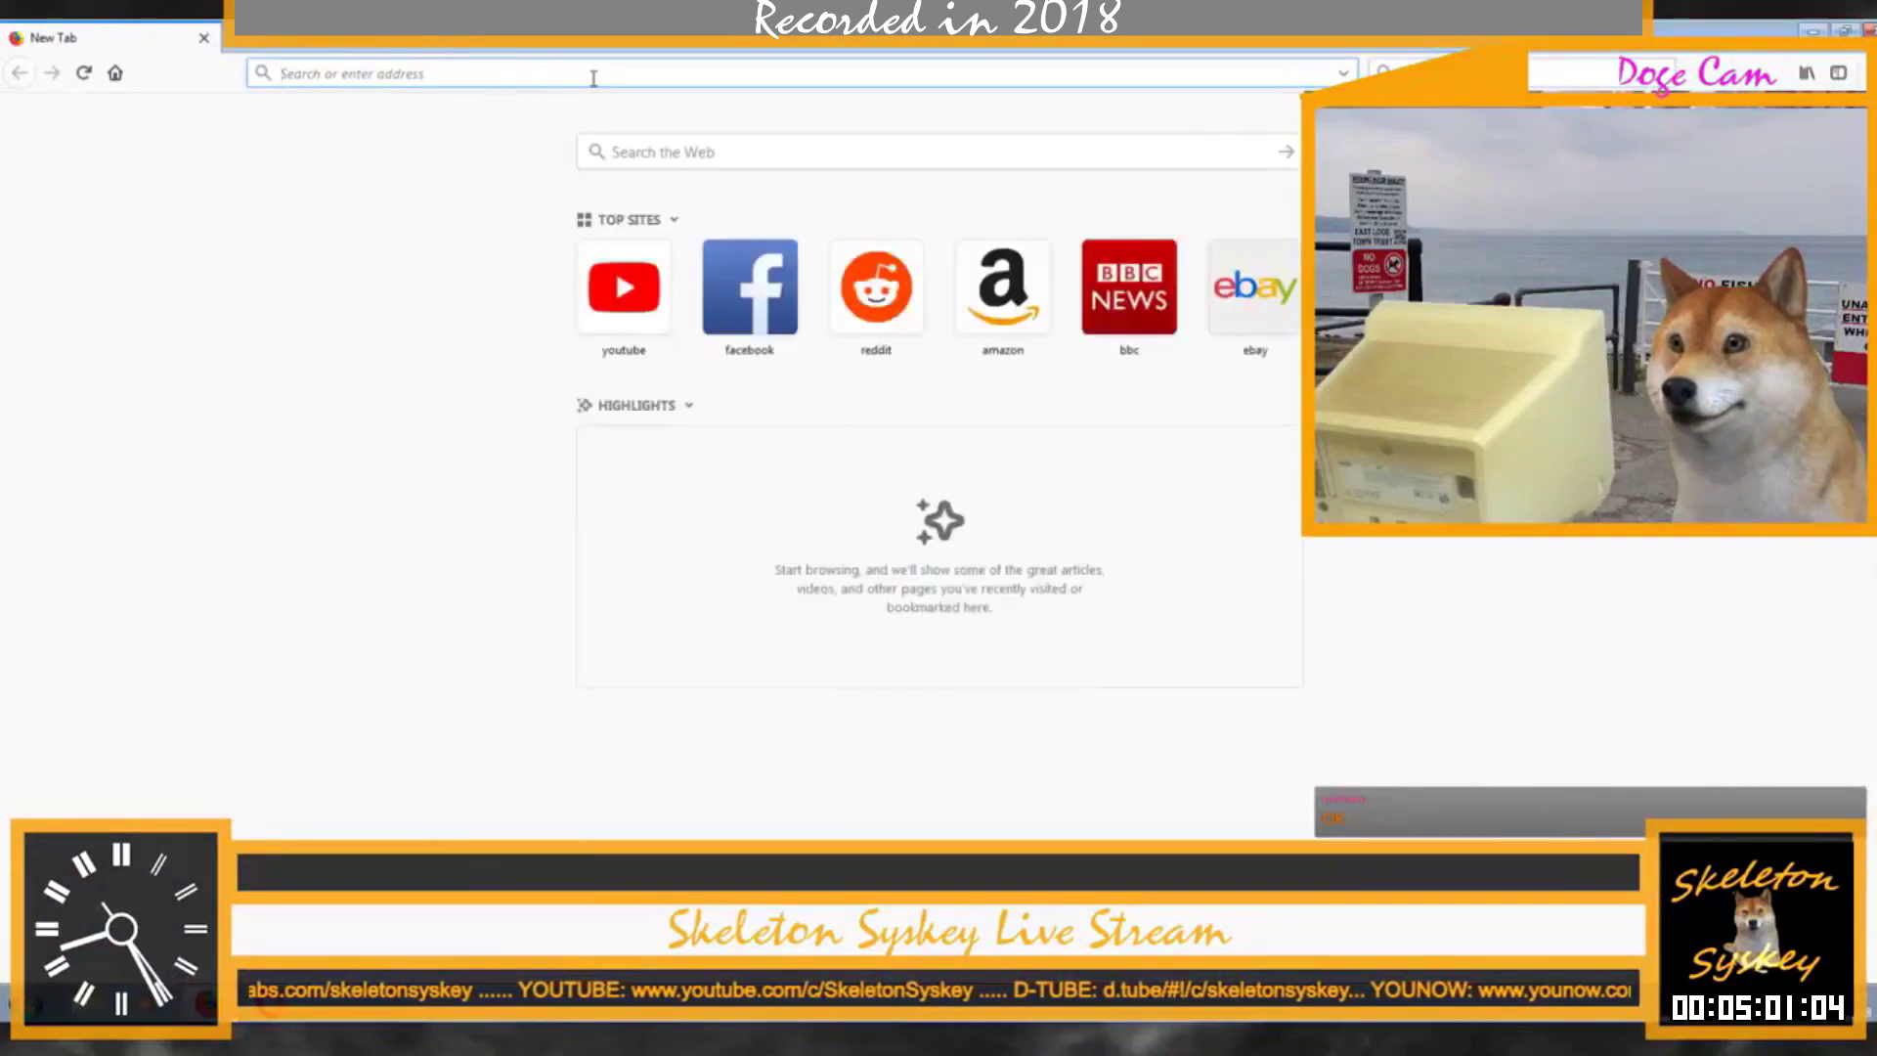
type("suppor")
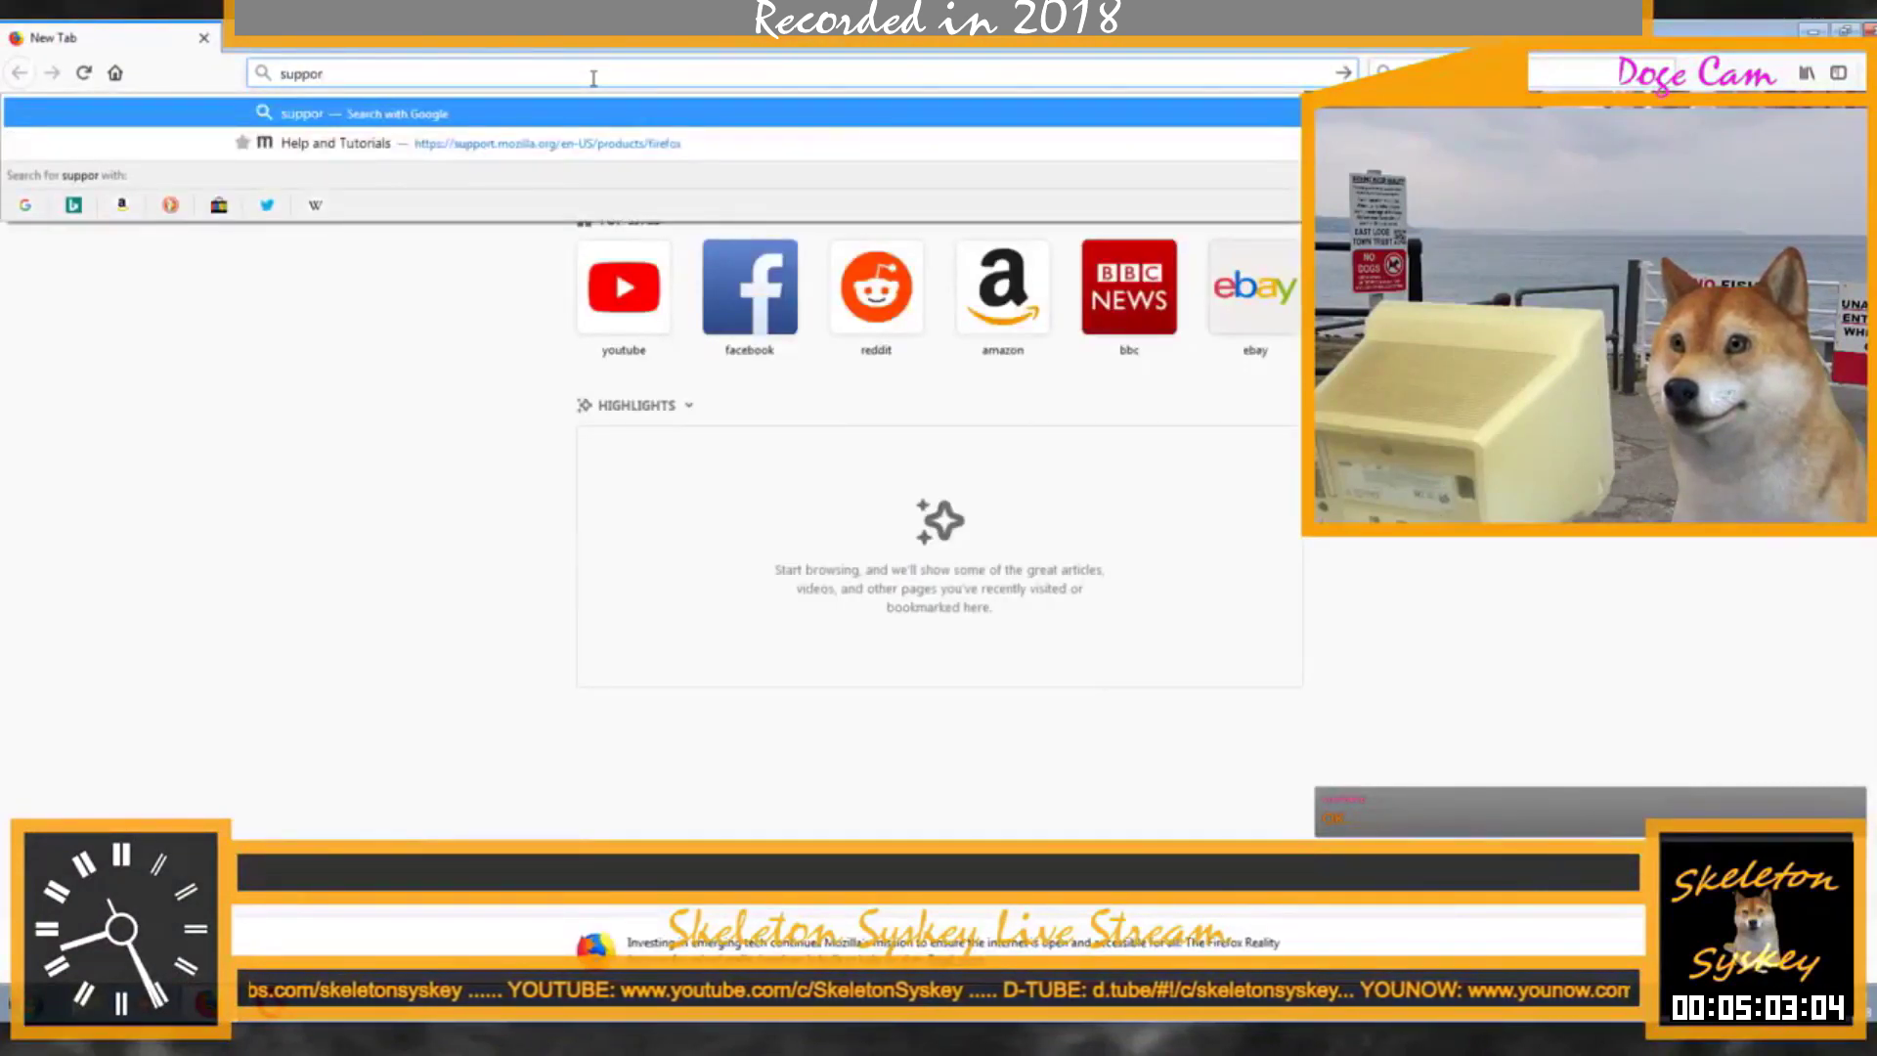
type("t")
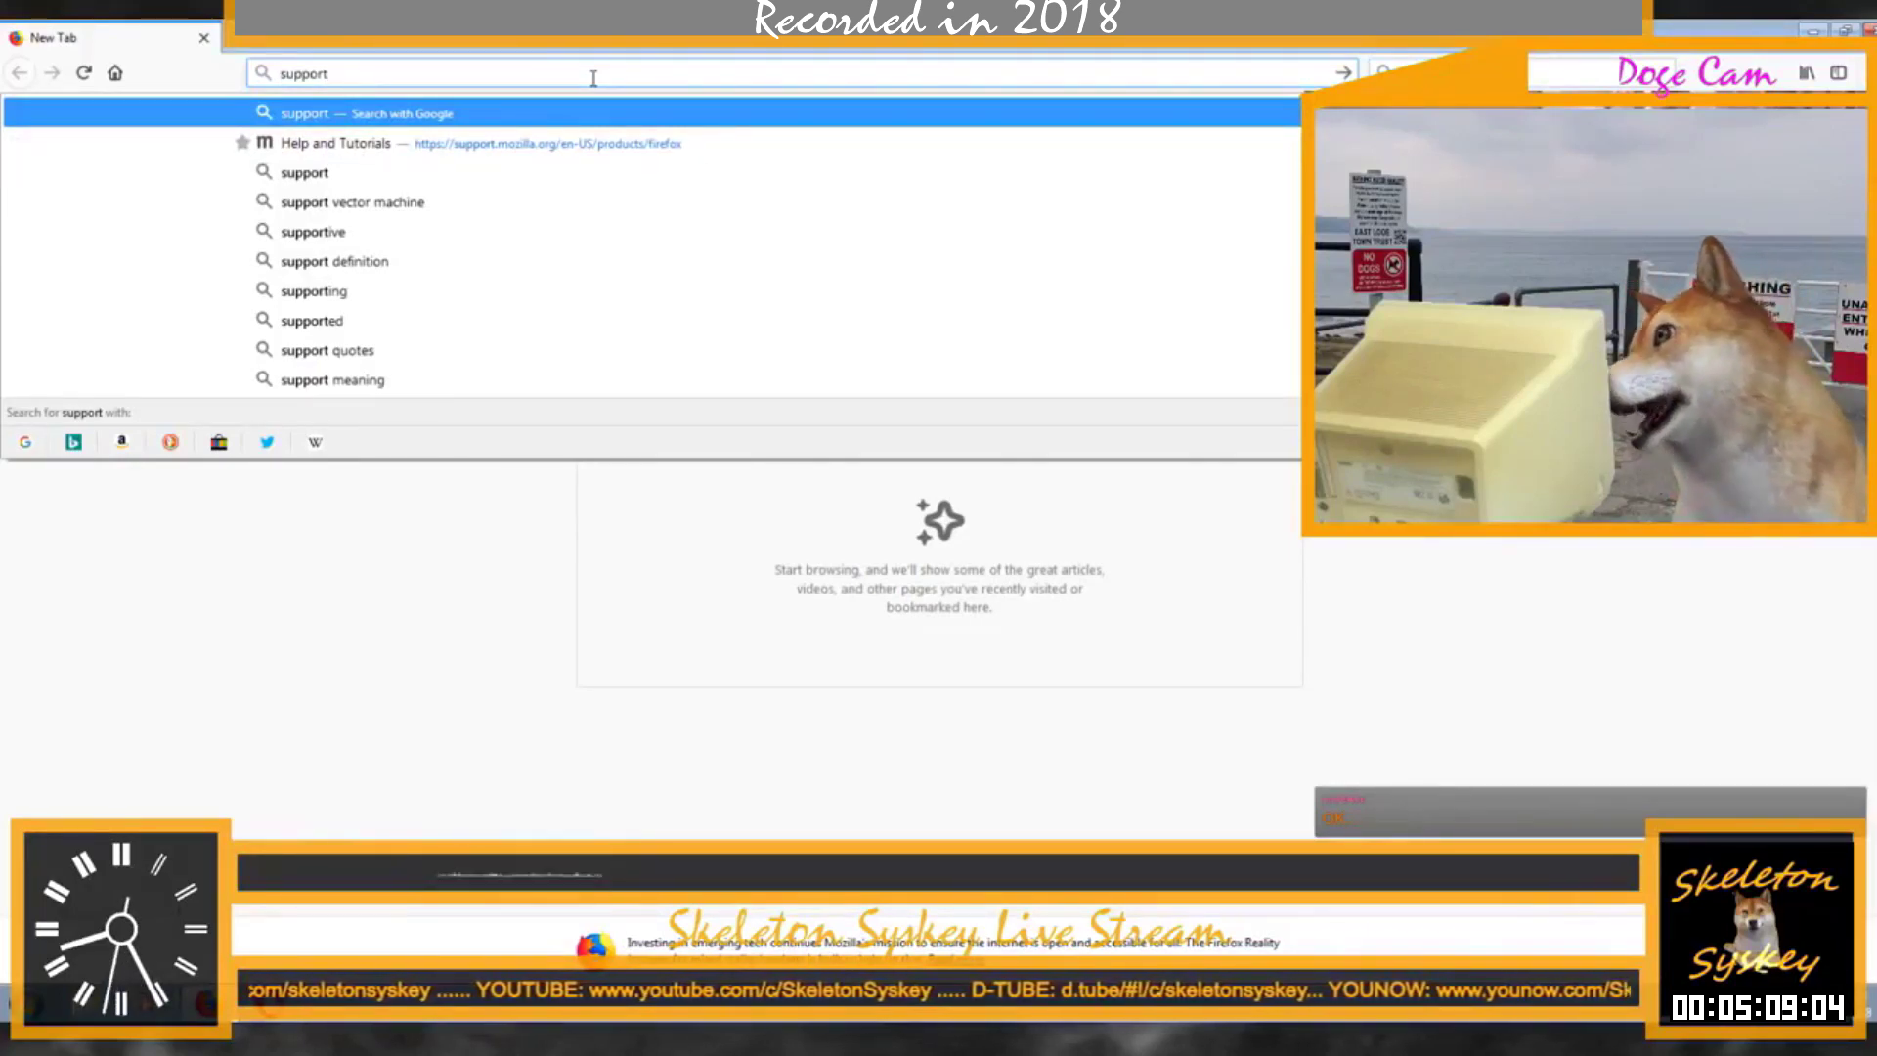
key("Escape")
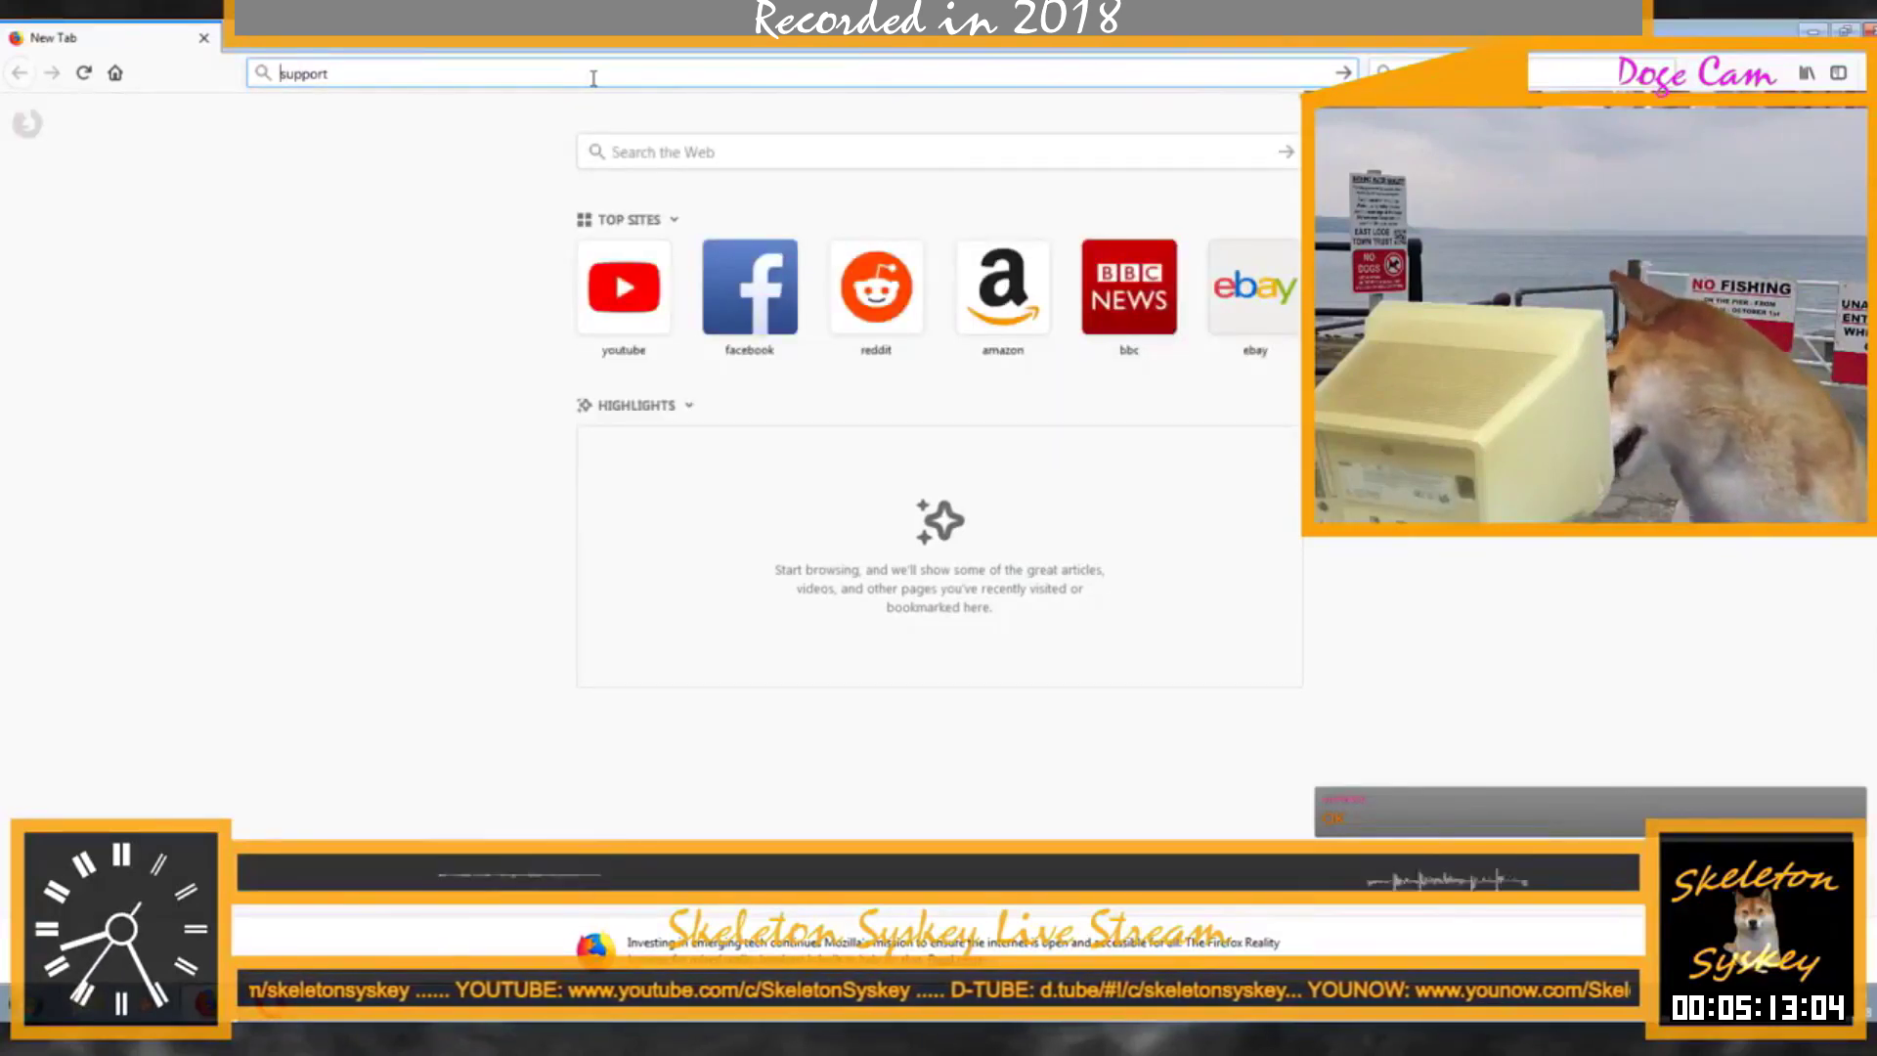
type("w")
type("ww.")
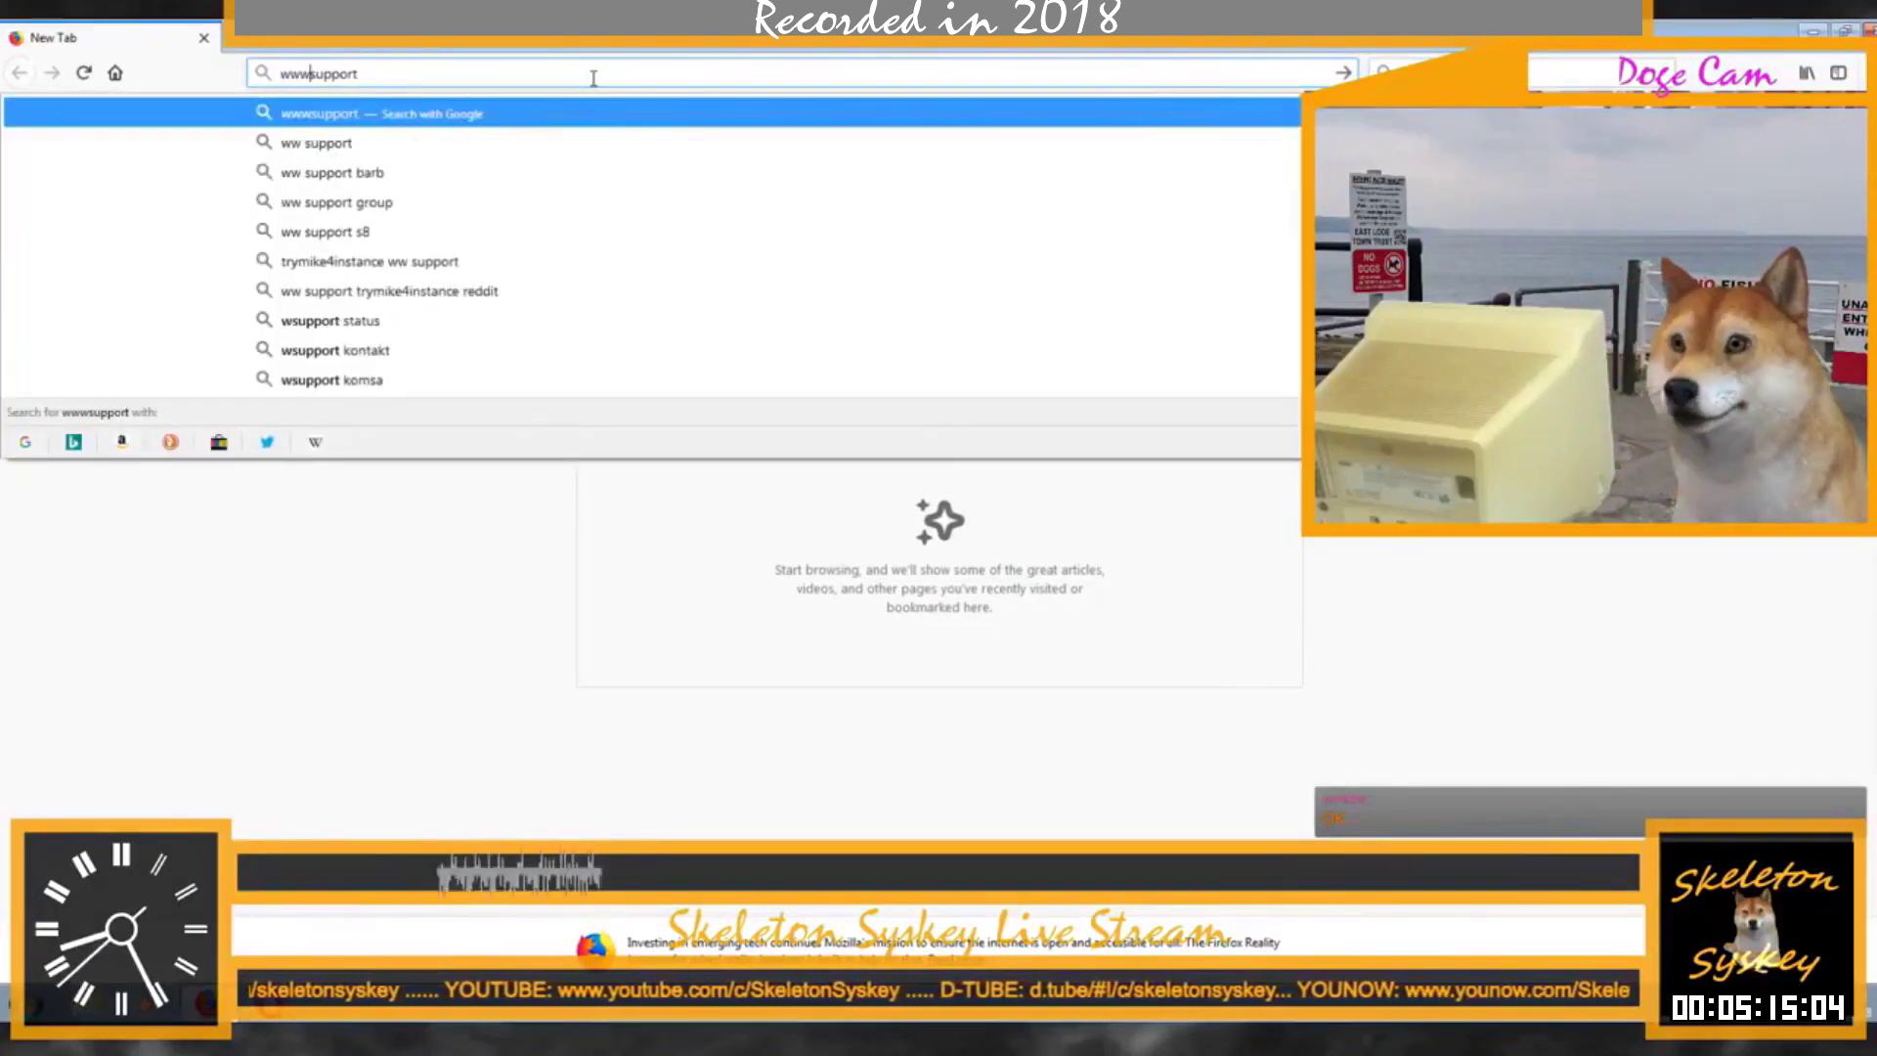
key("Escape")
key("Right")
key("Right")
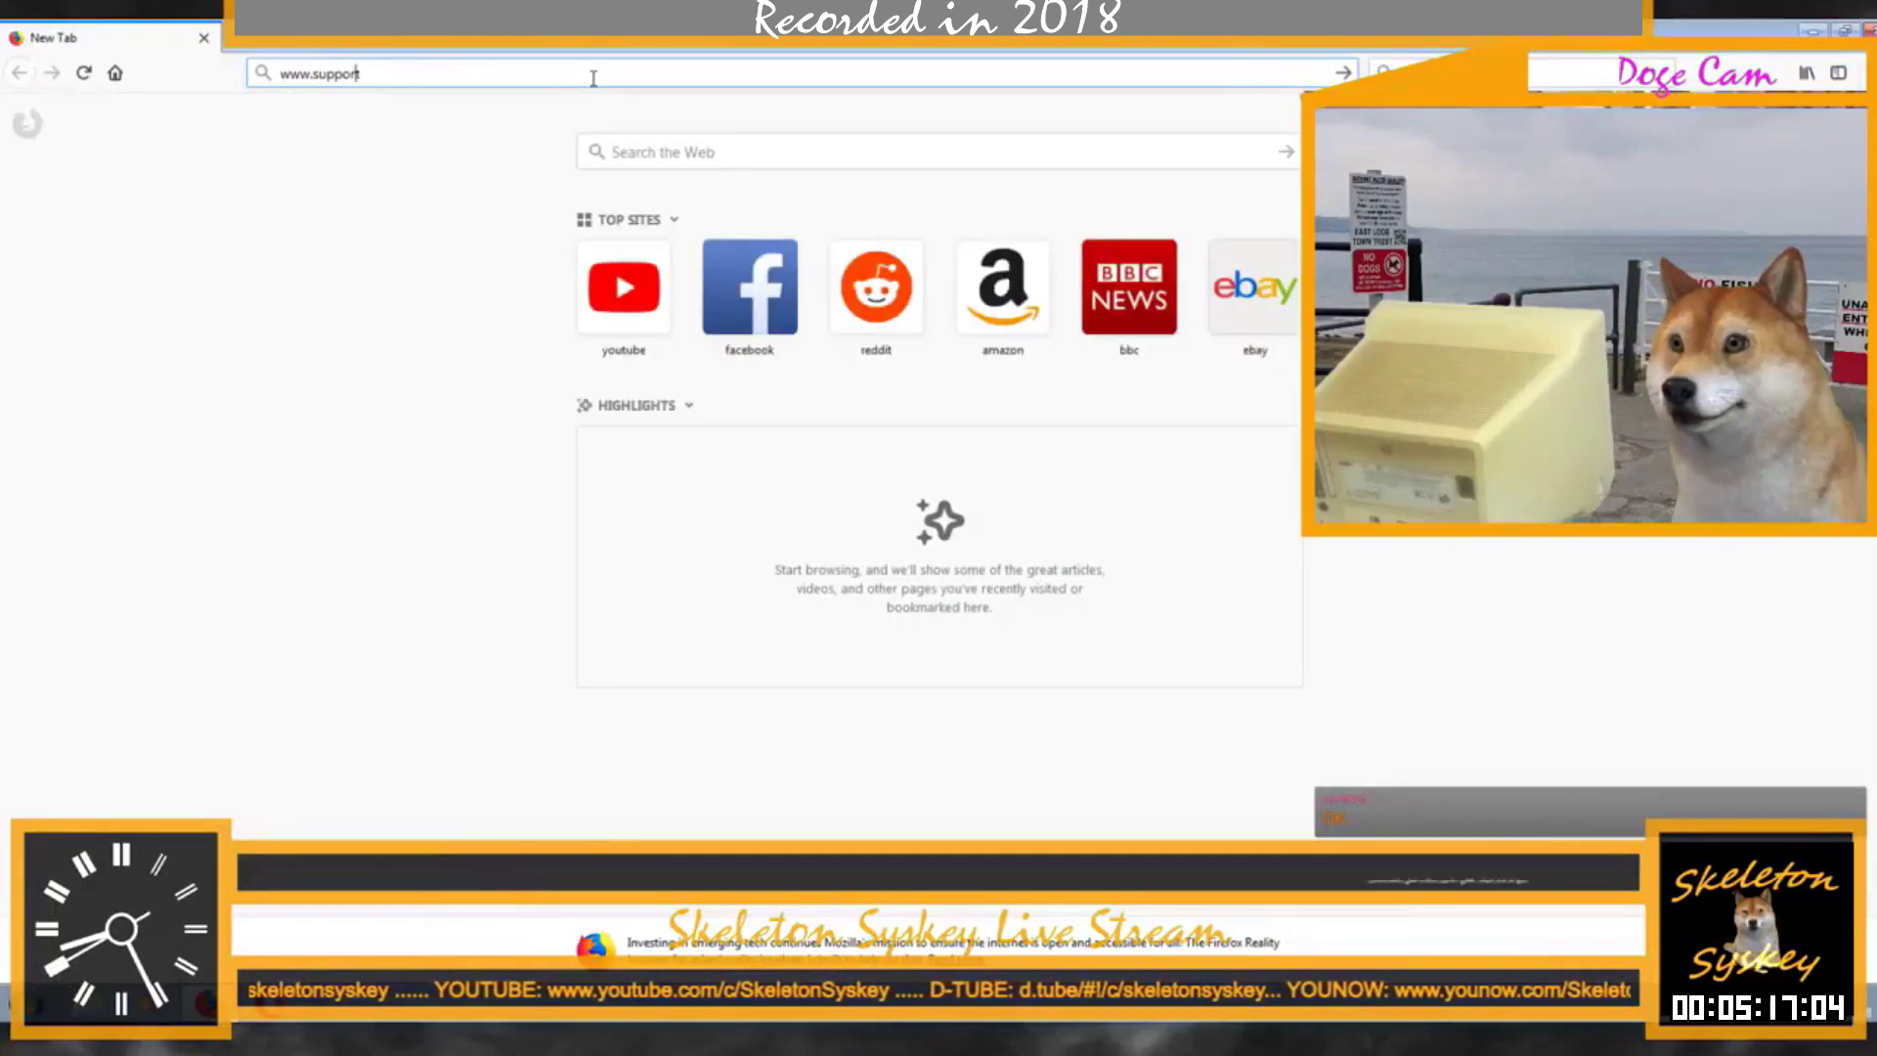
type("29")
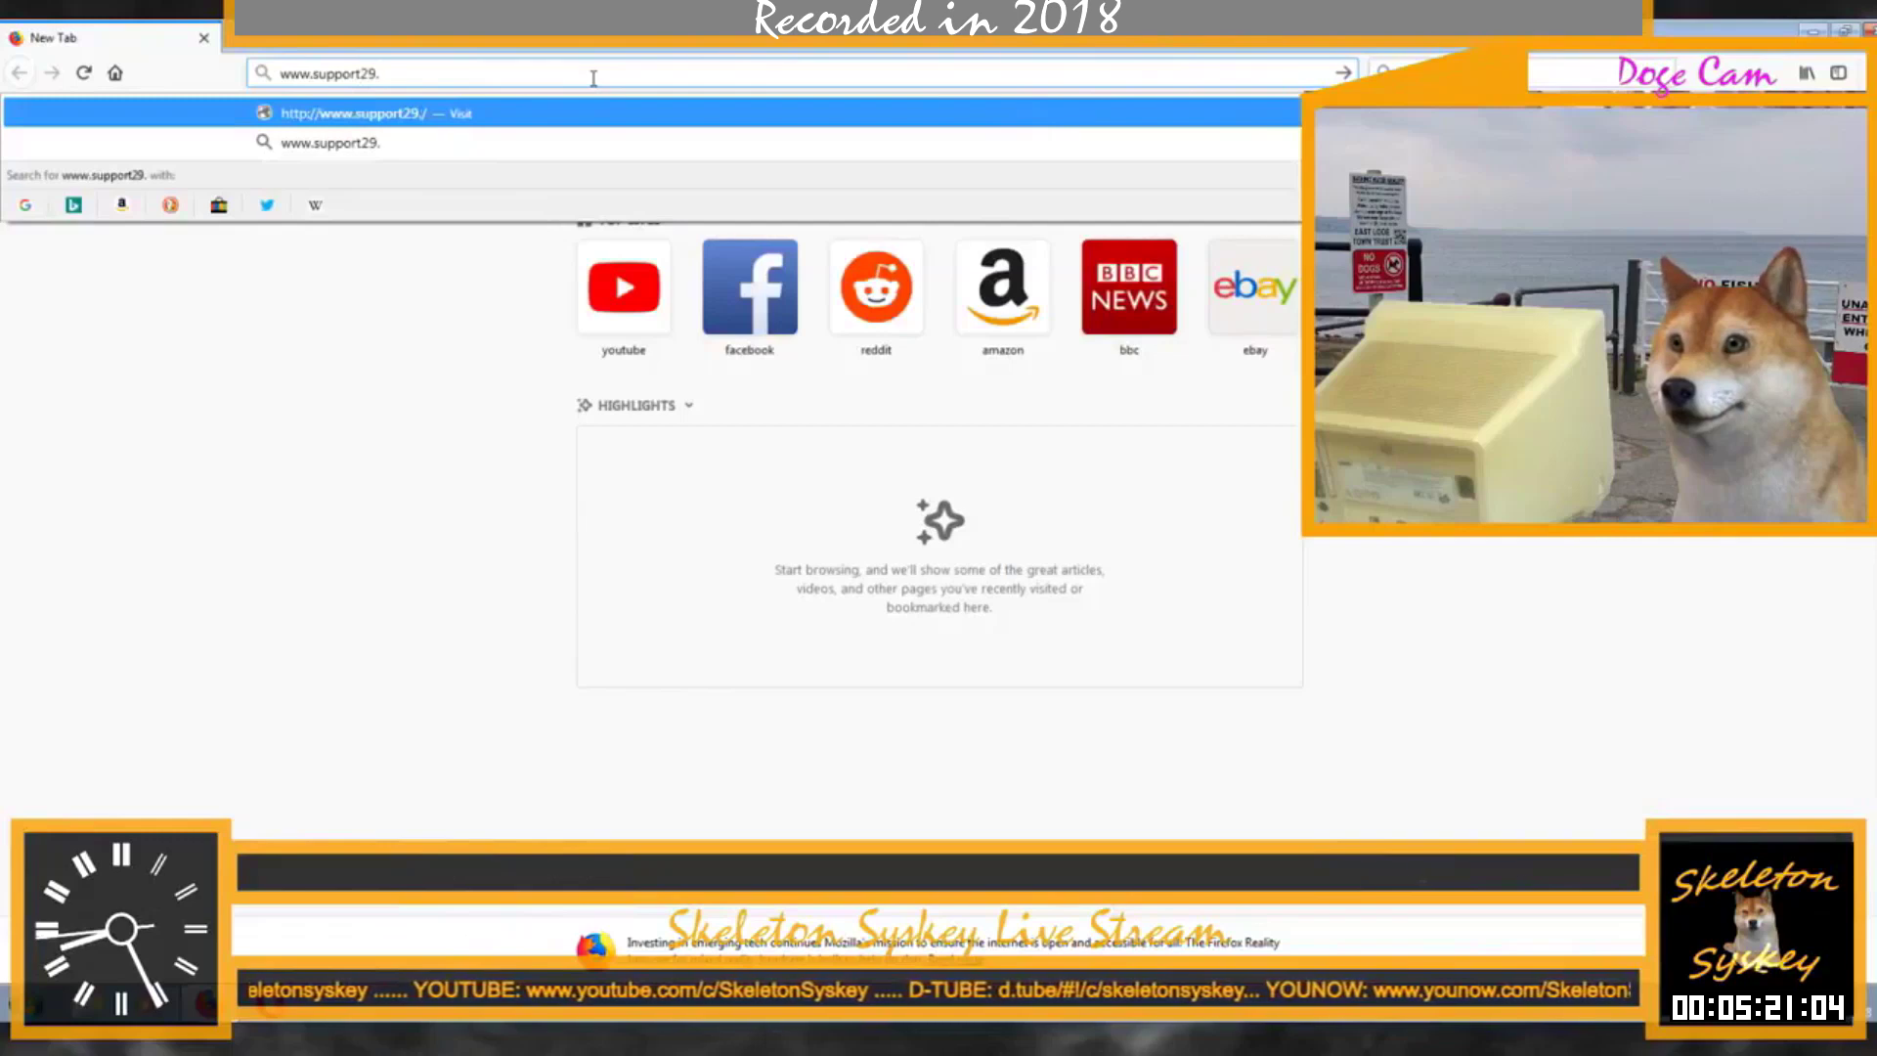
type(".com")
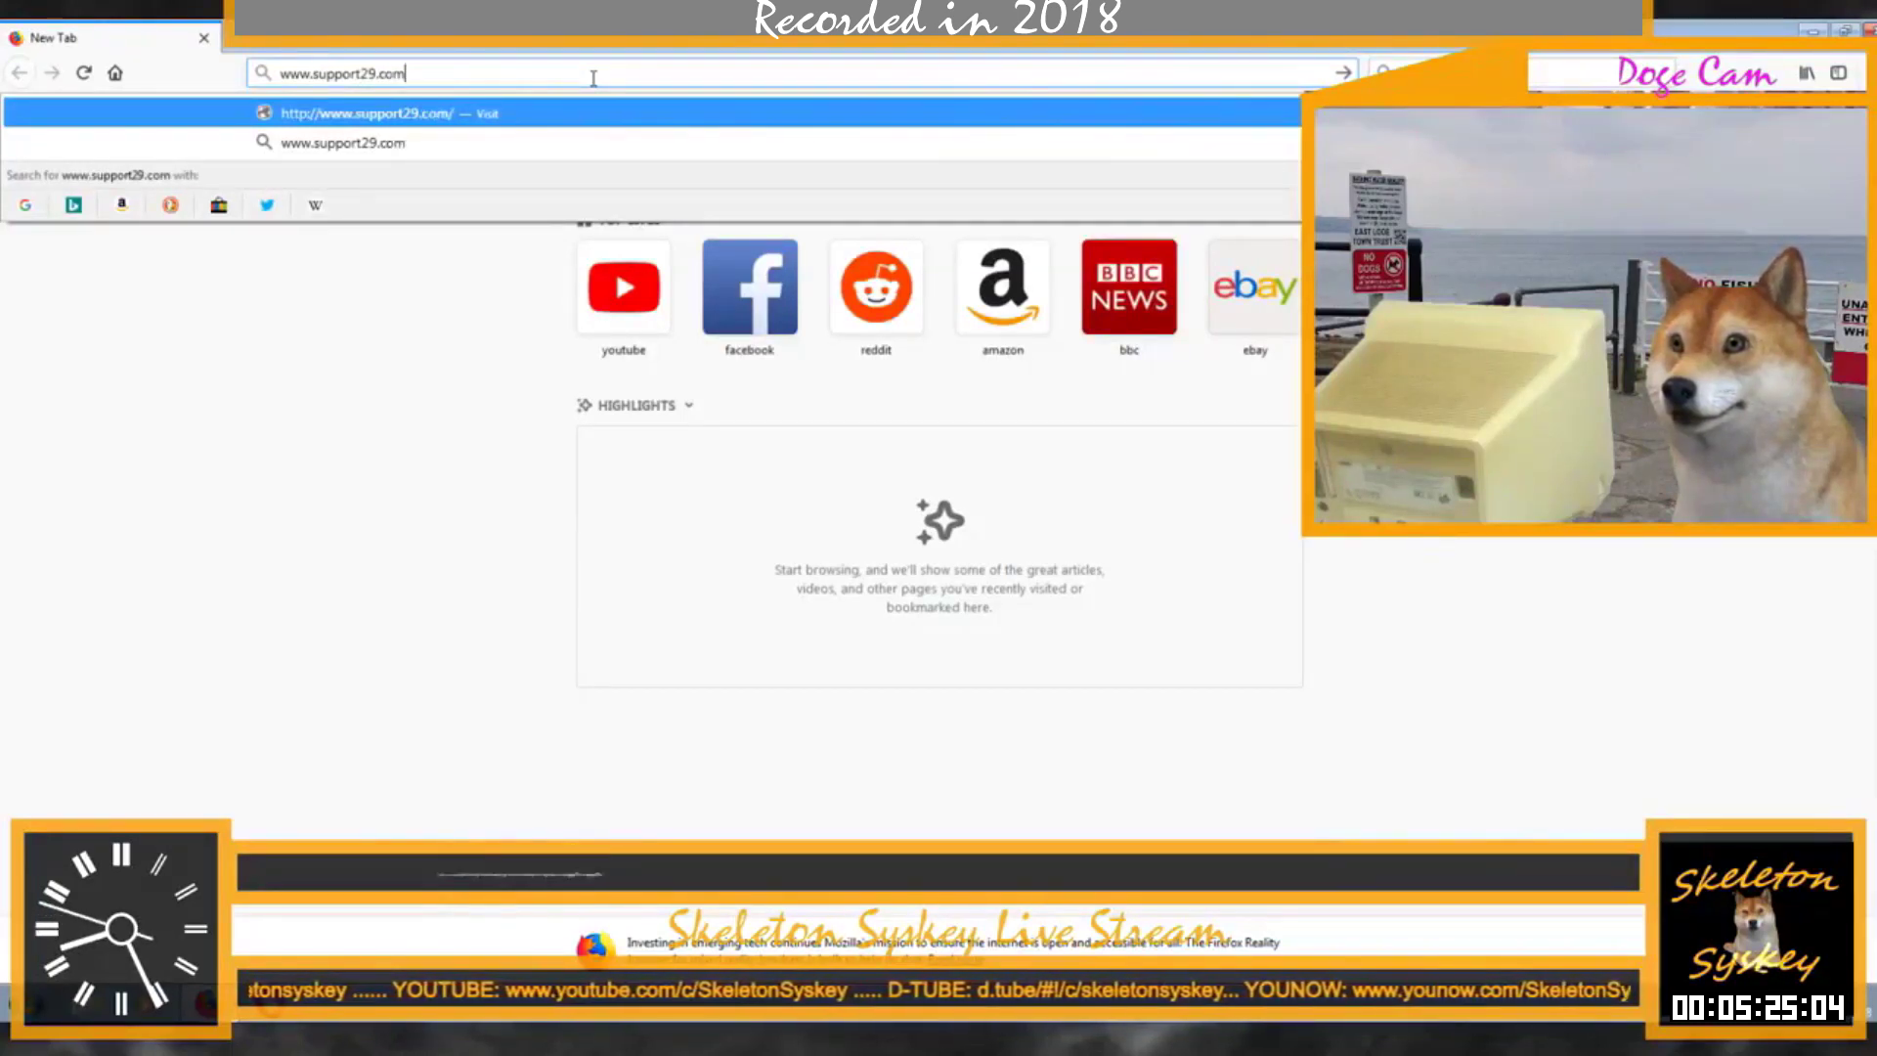
key("Return")
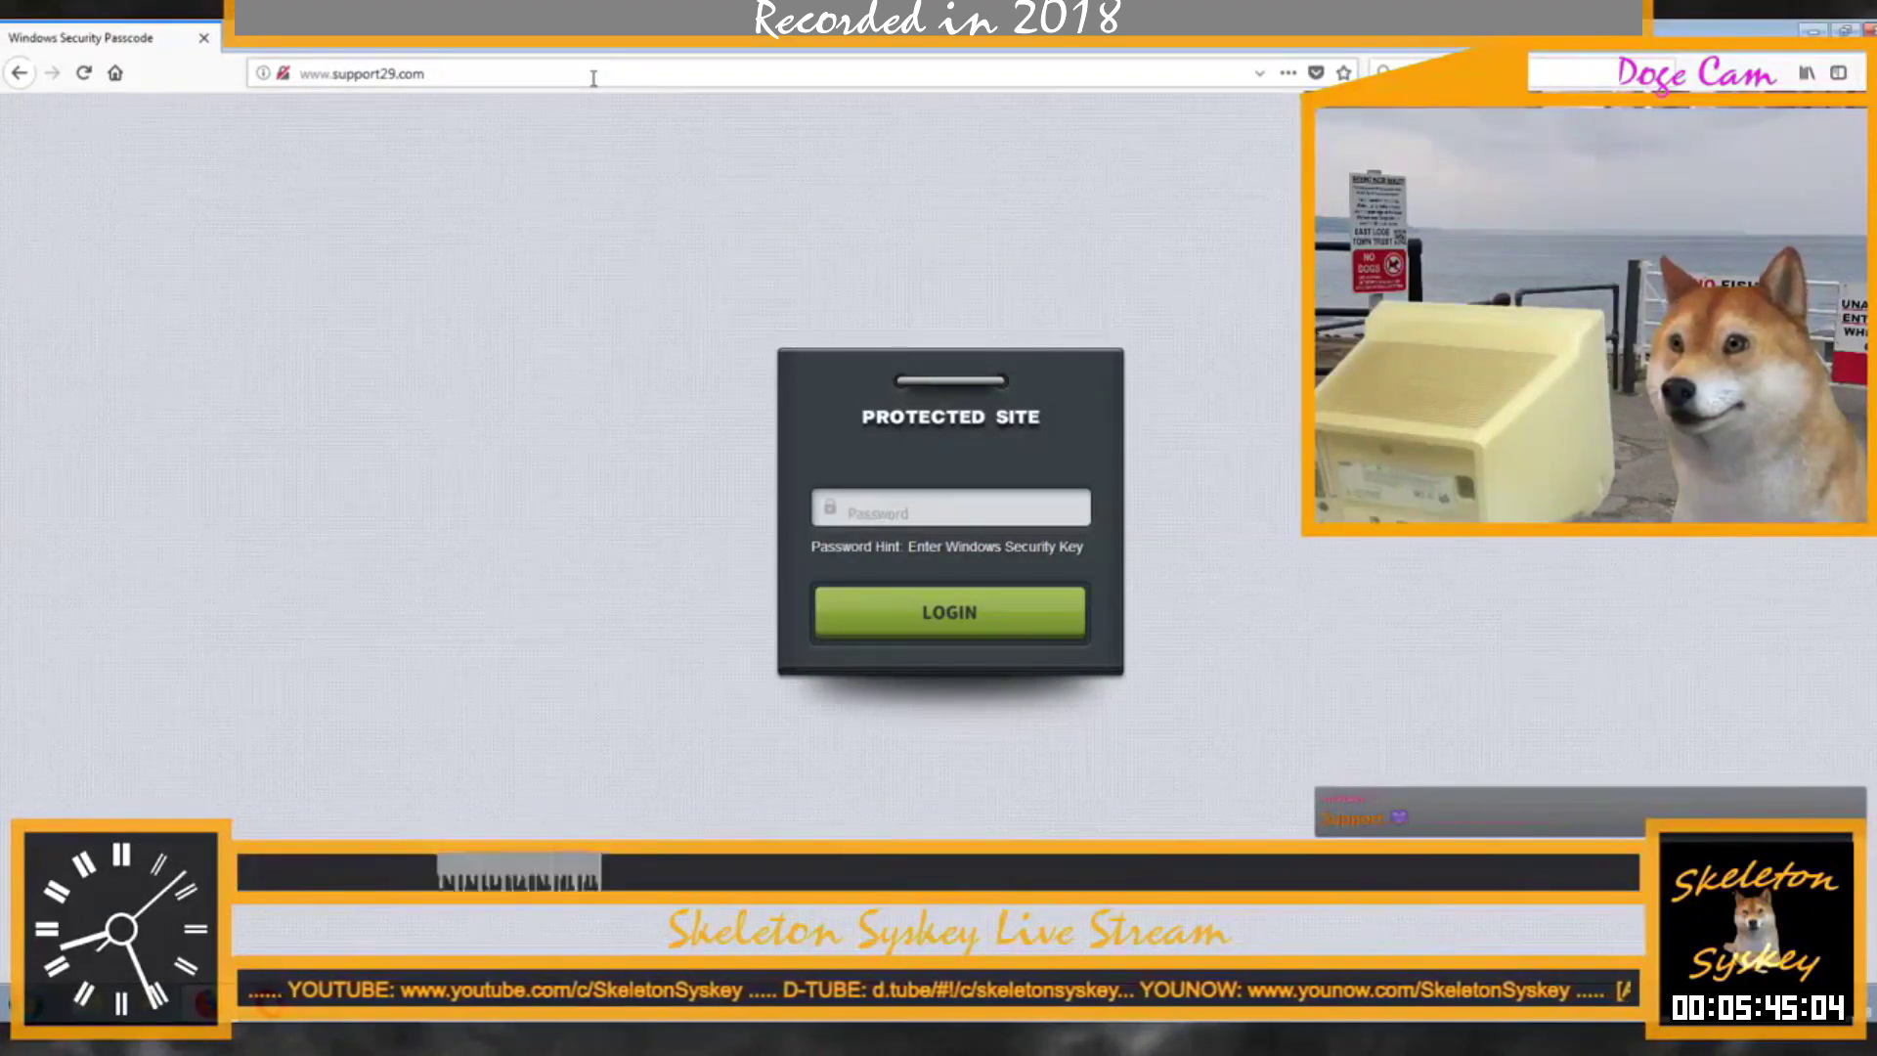
Step: Log in to the protected site with its password and save Supremo.exe from the TECH LEVEL 1(SUP) link
left_click(992, 514)
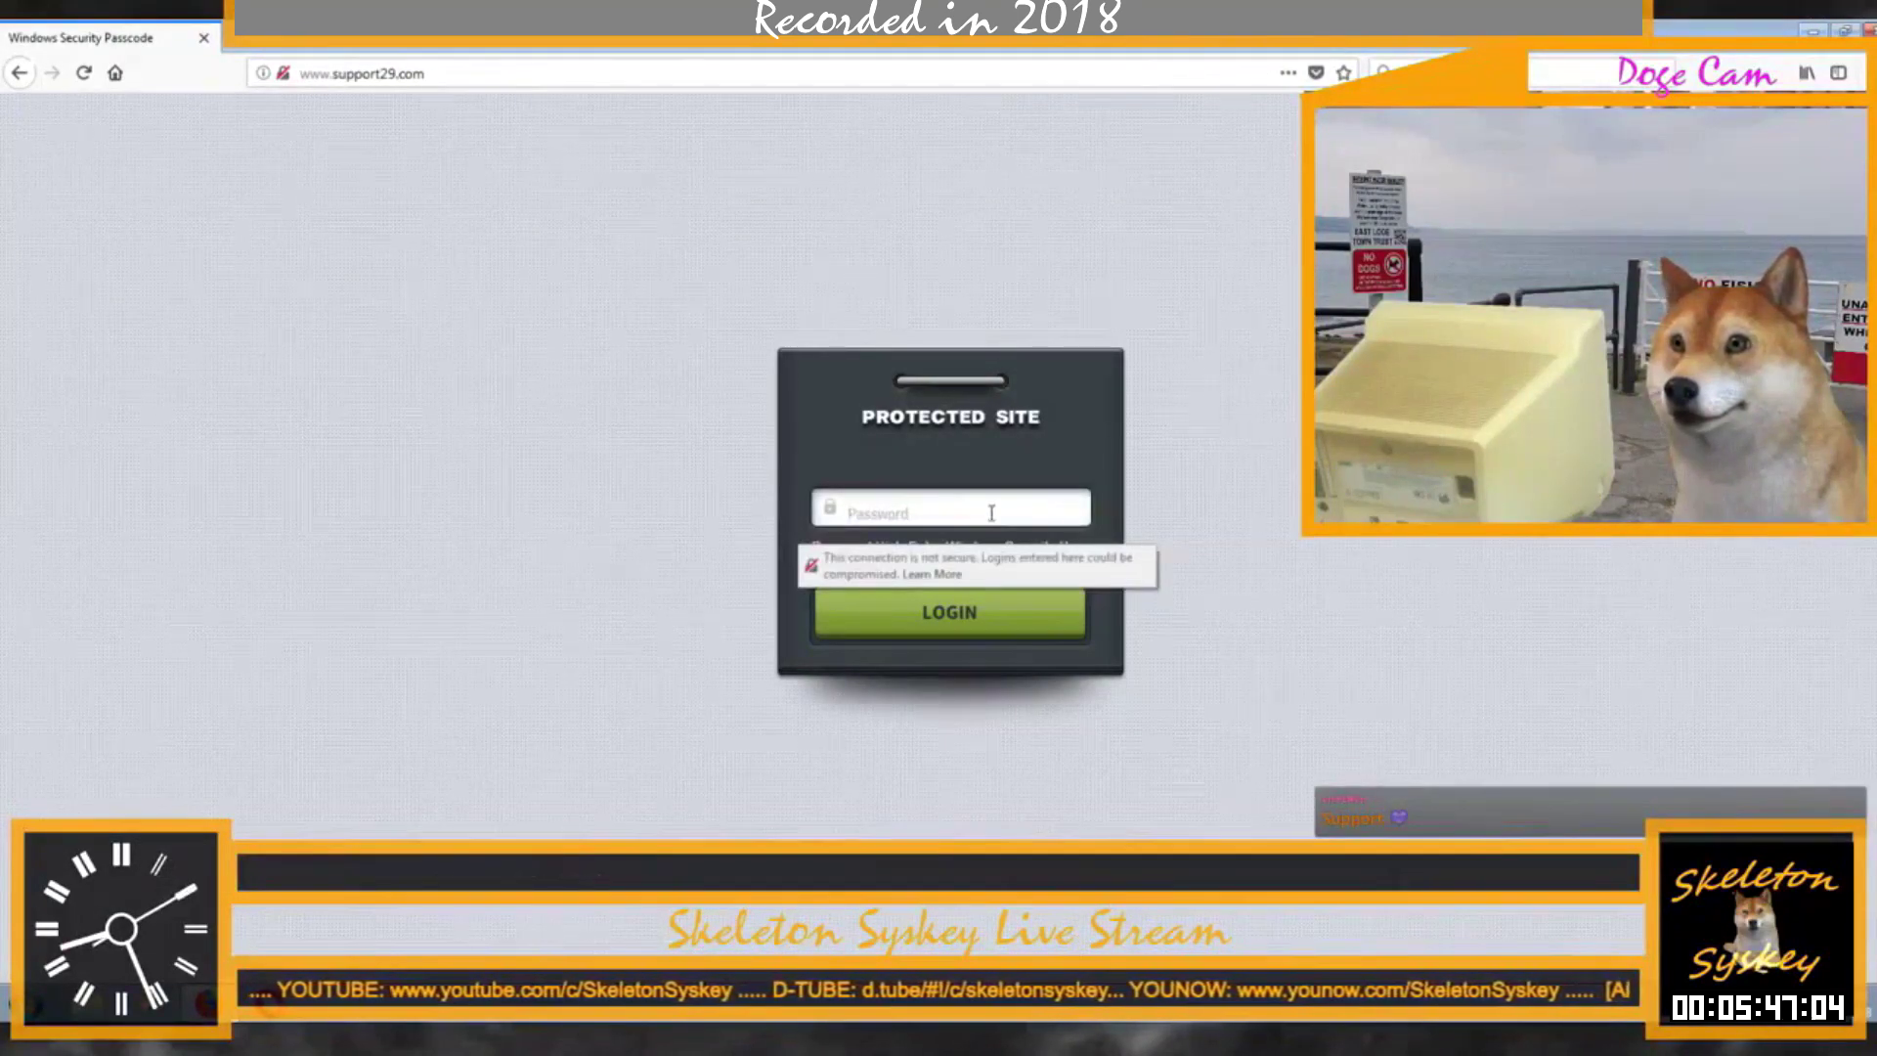
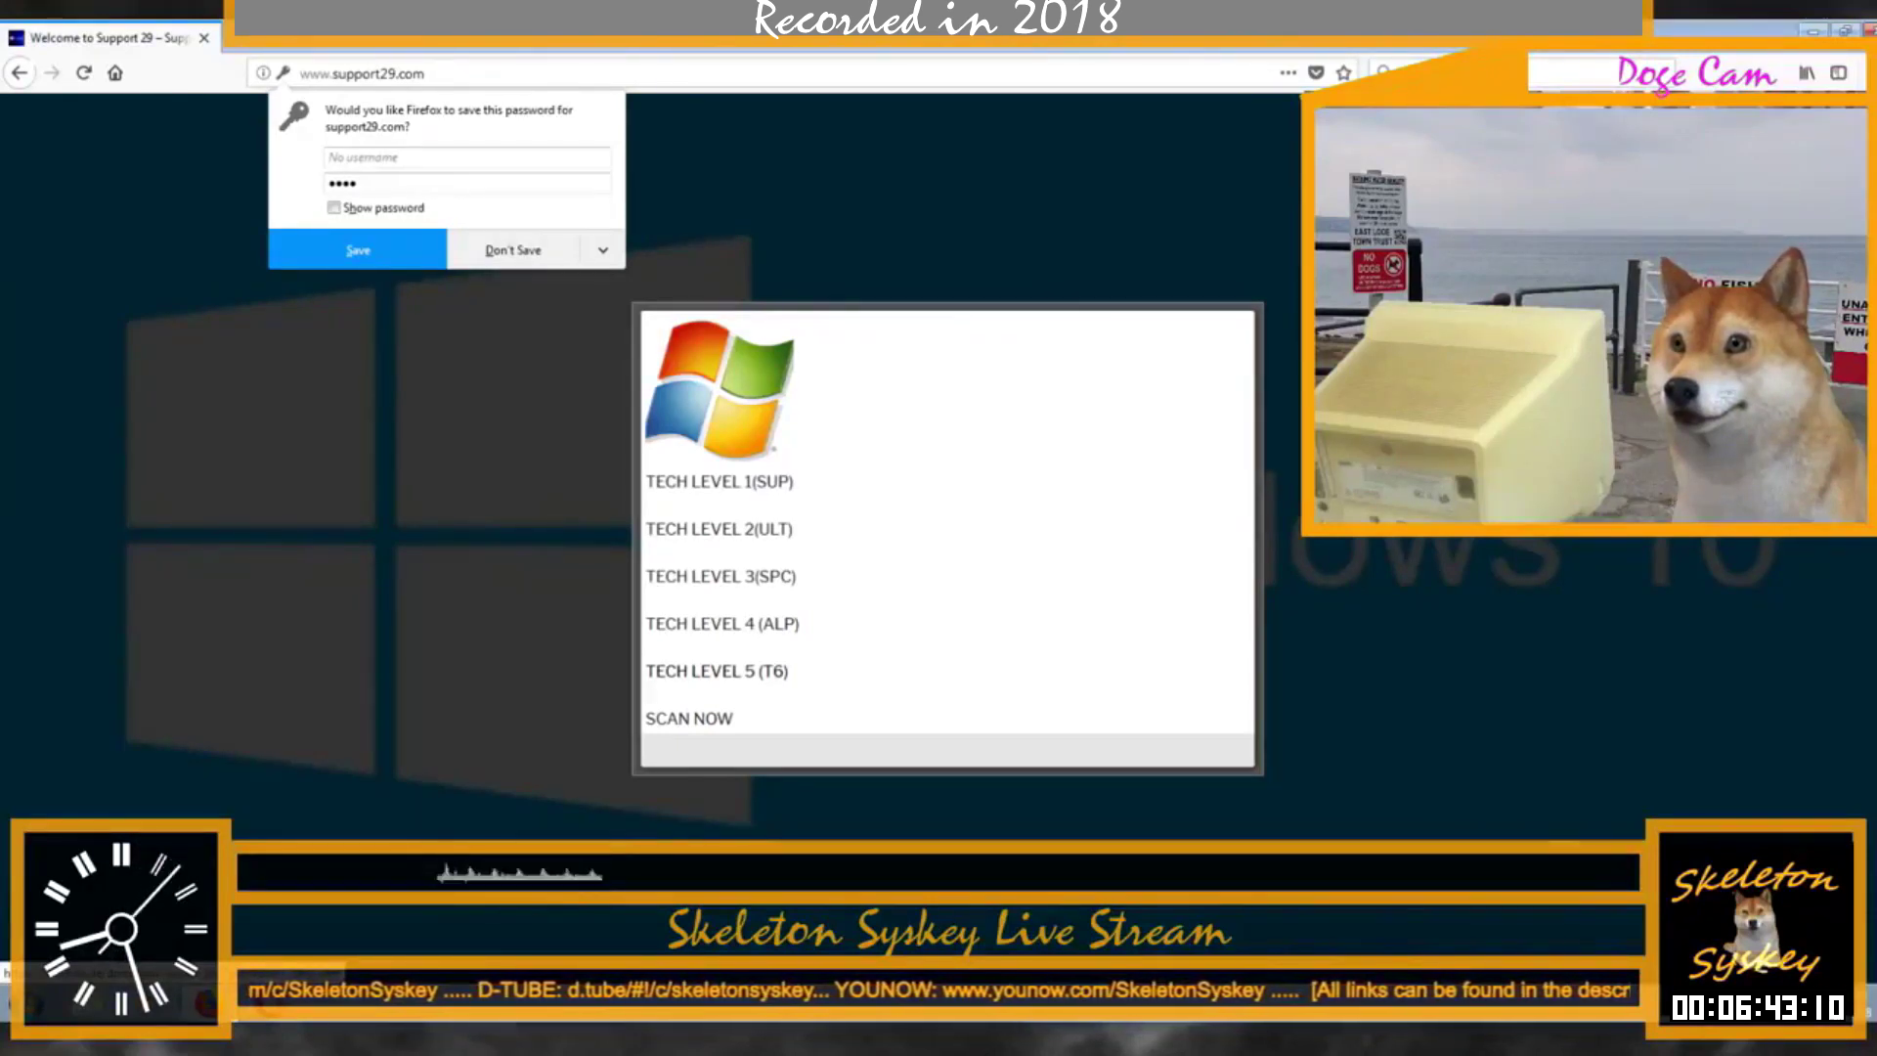
left_click(735, 672)
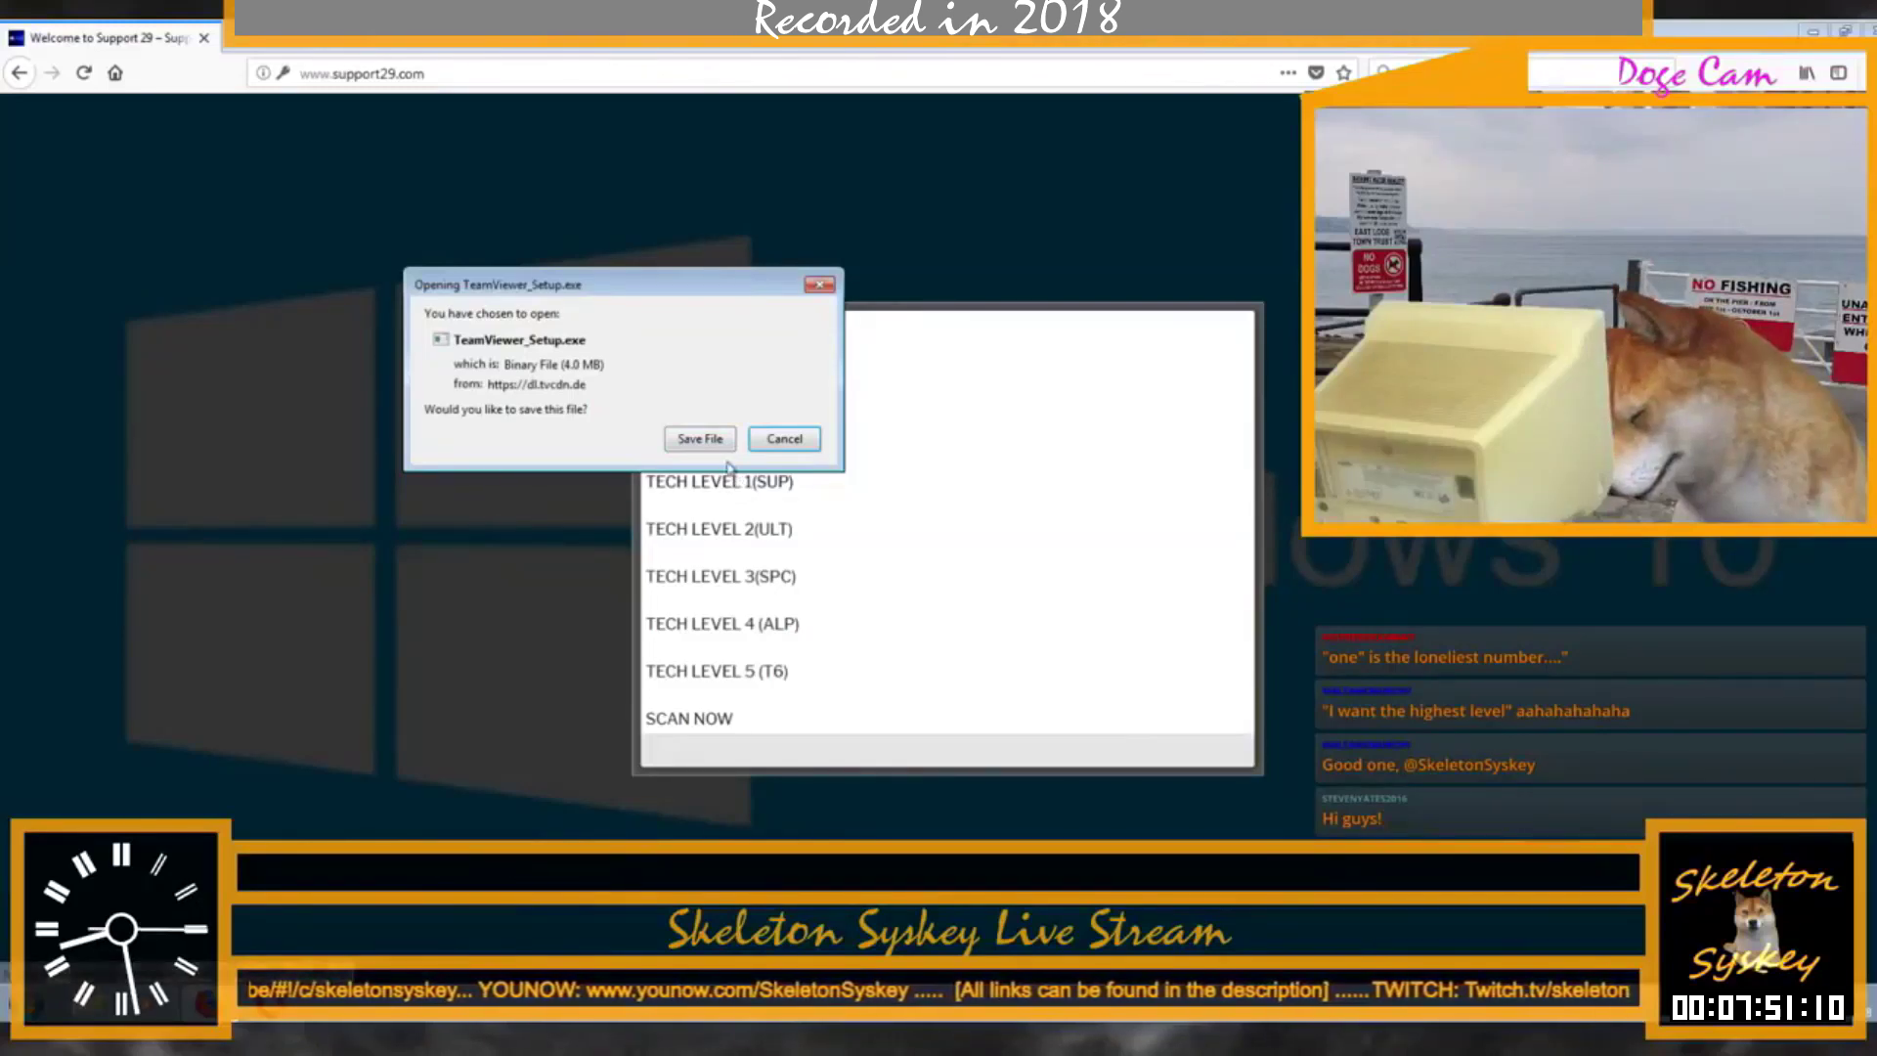
left_click(748, 485)
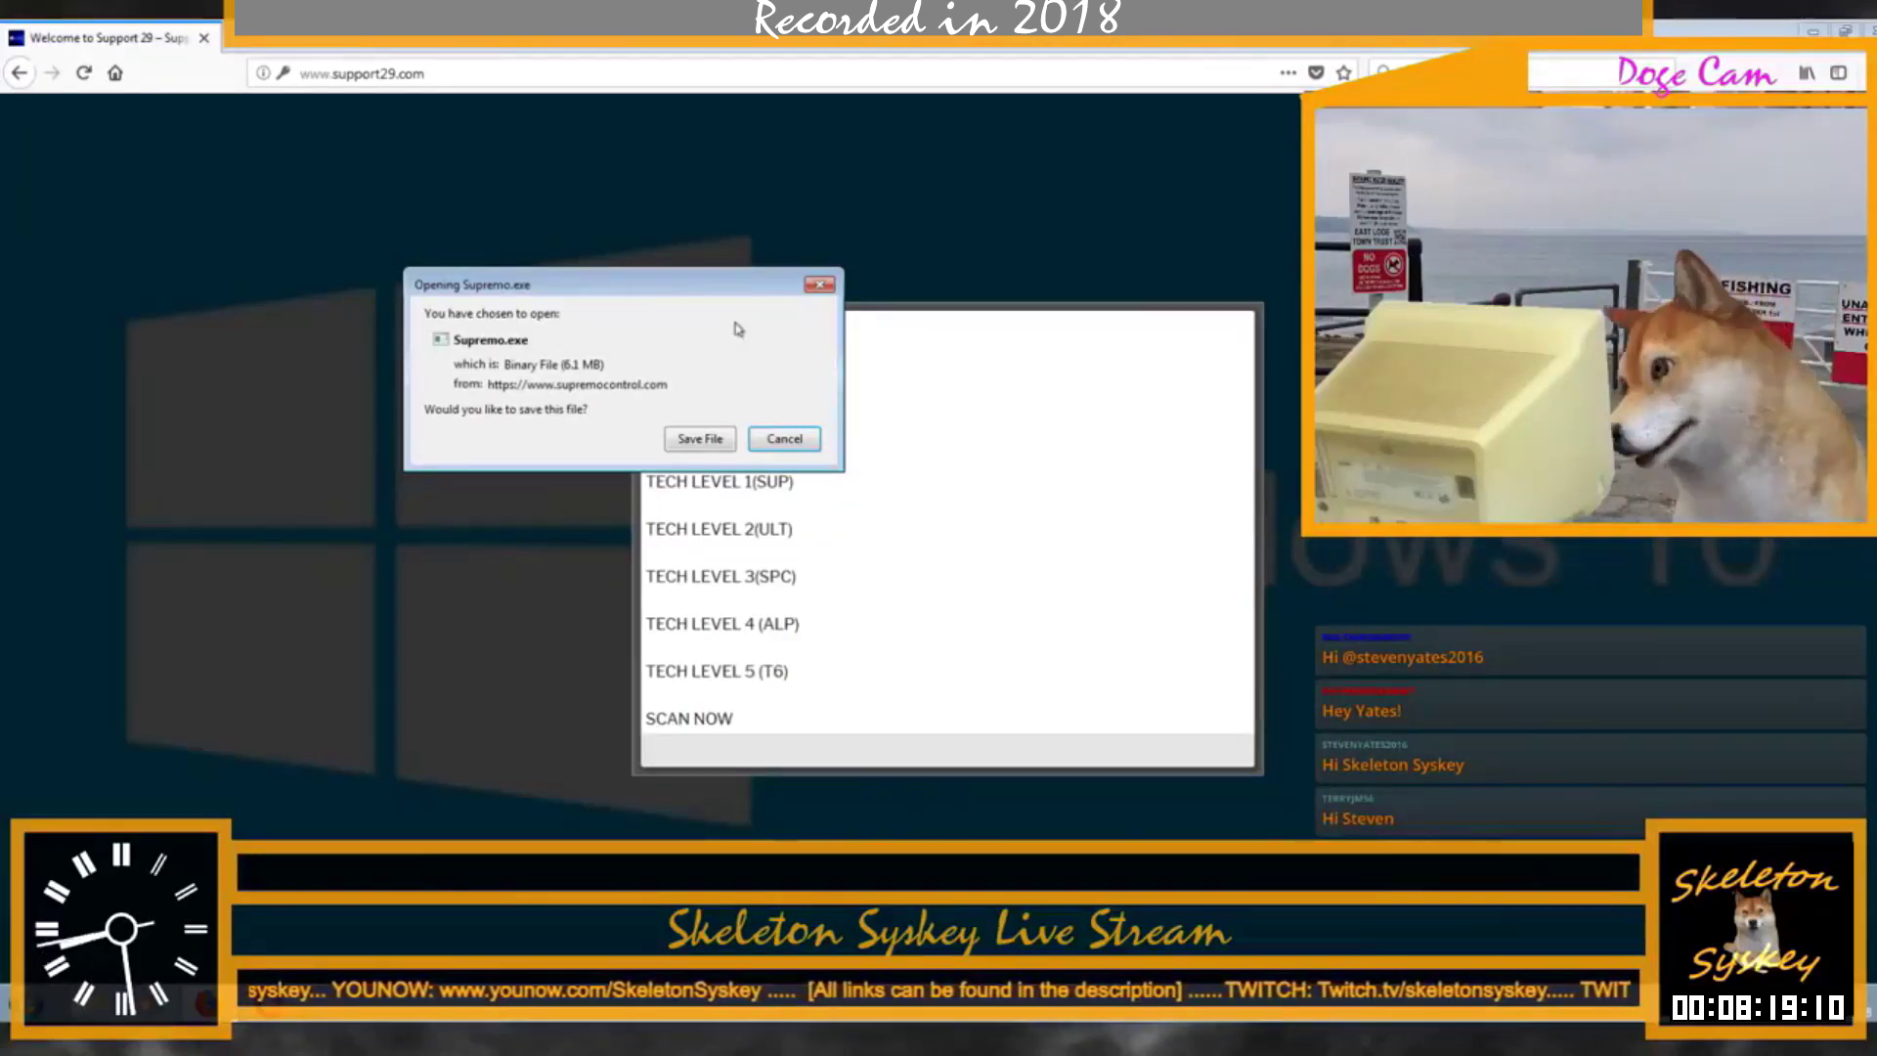
left_click(700, 438)
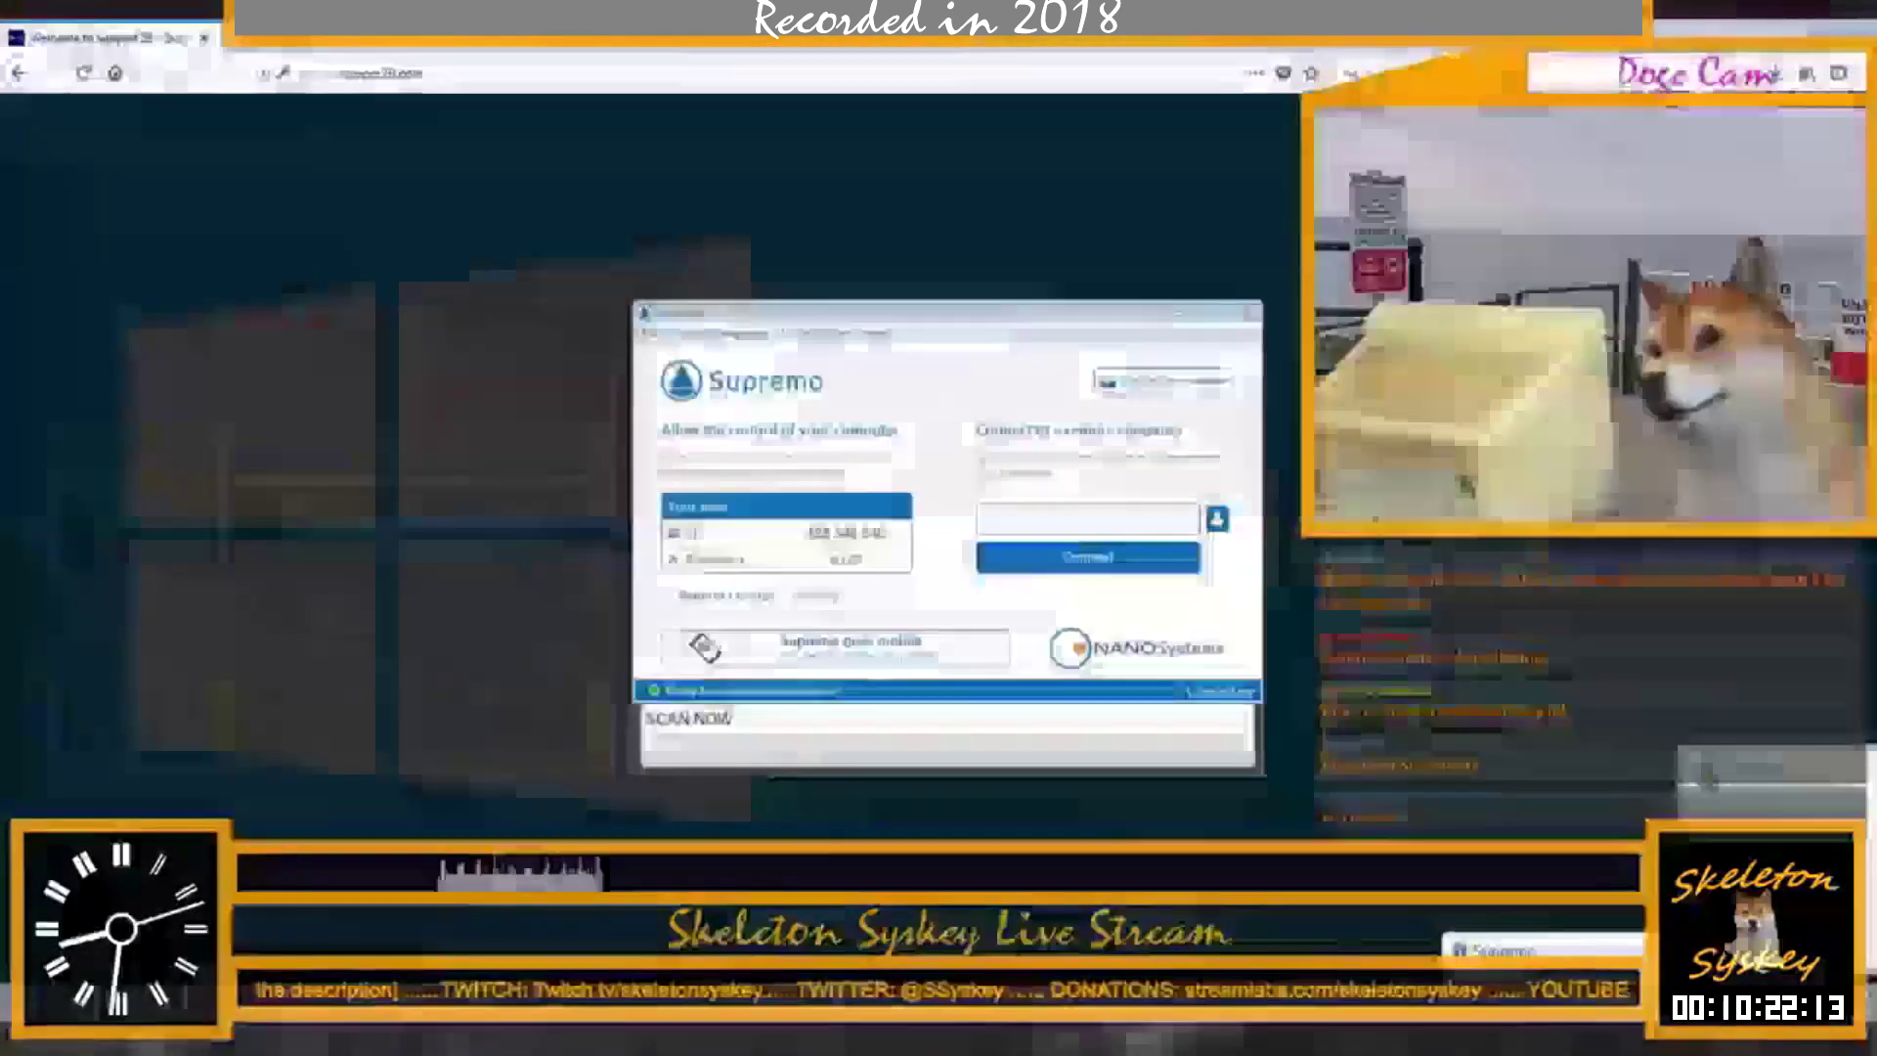
Step: Open the security options in Supremo and enter an access password in both the Password and Confirm Password fields
left_click(687, 333)
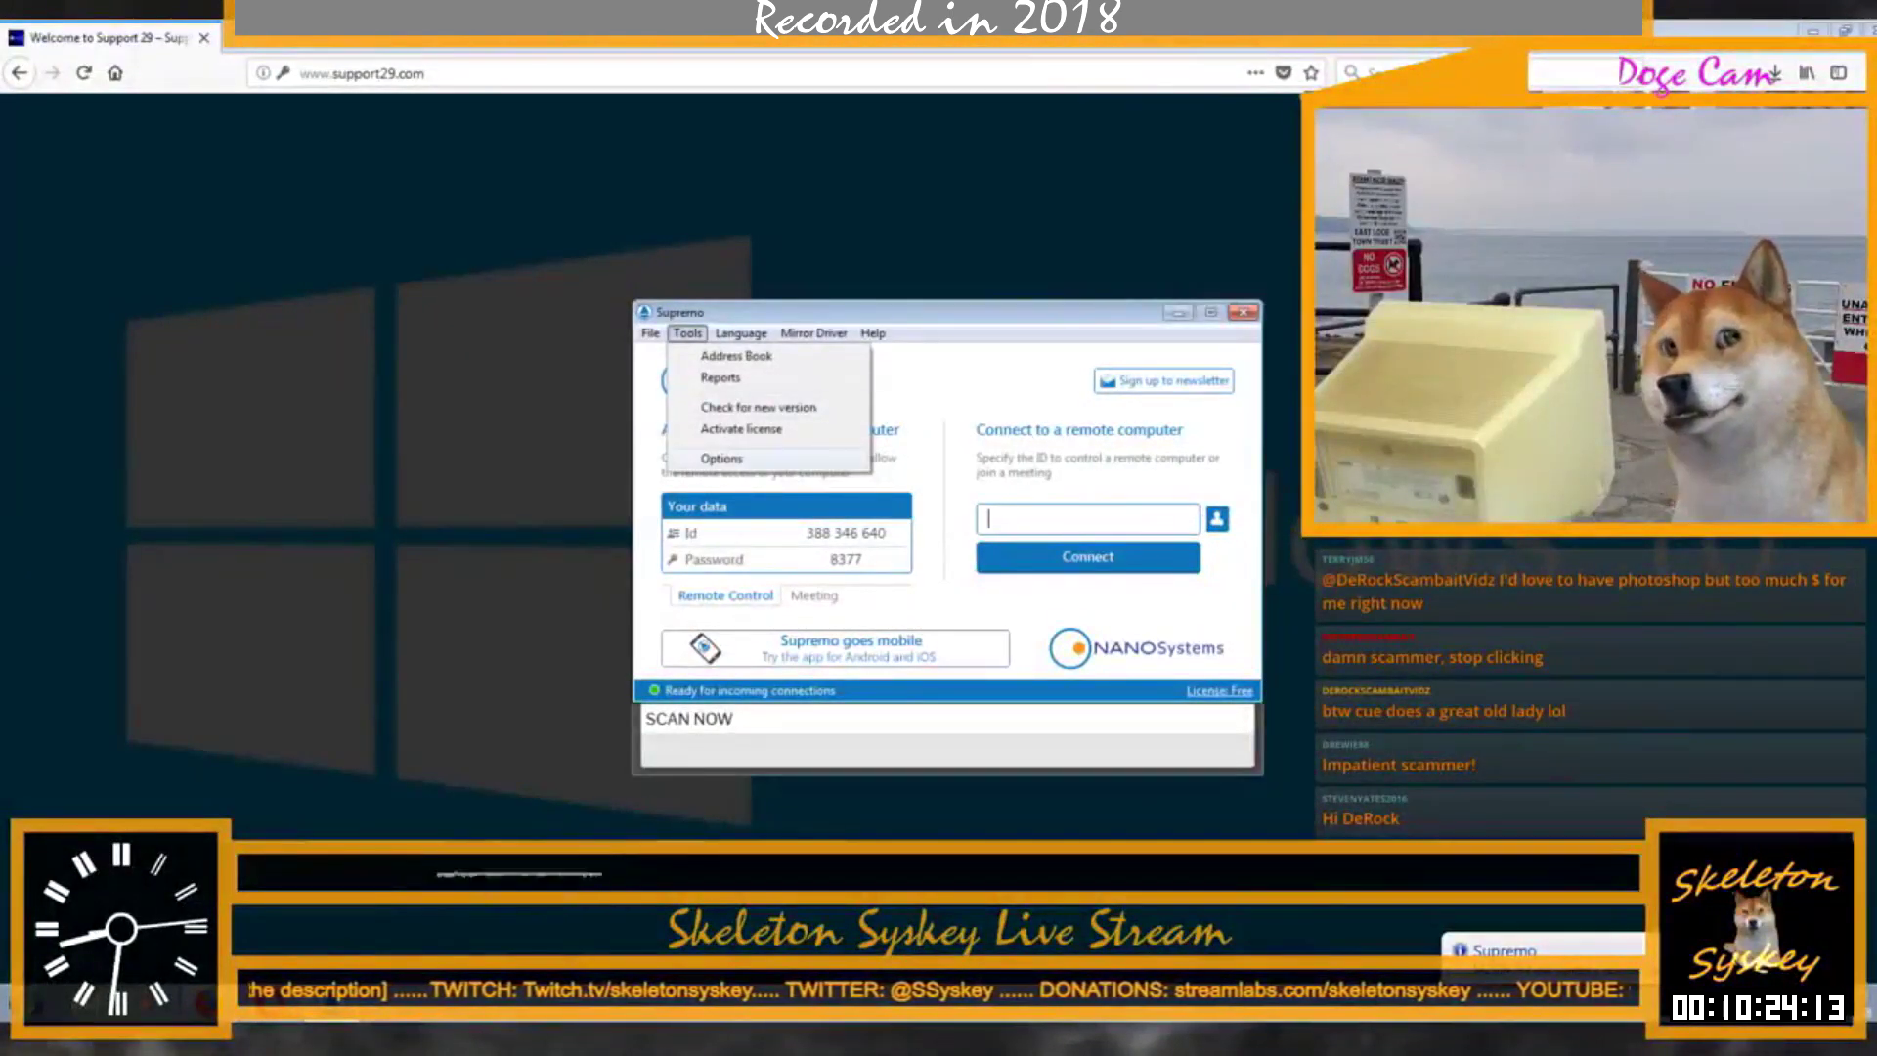
left_click(722, 457)
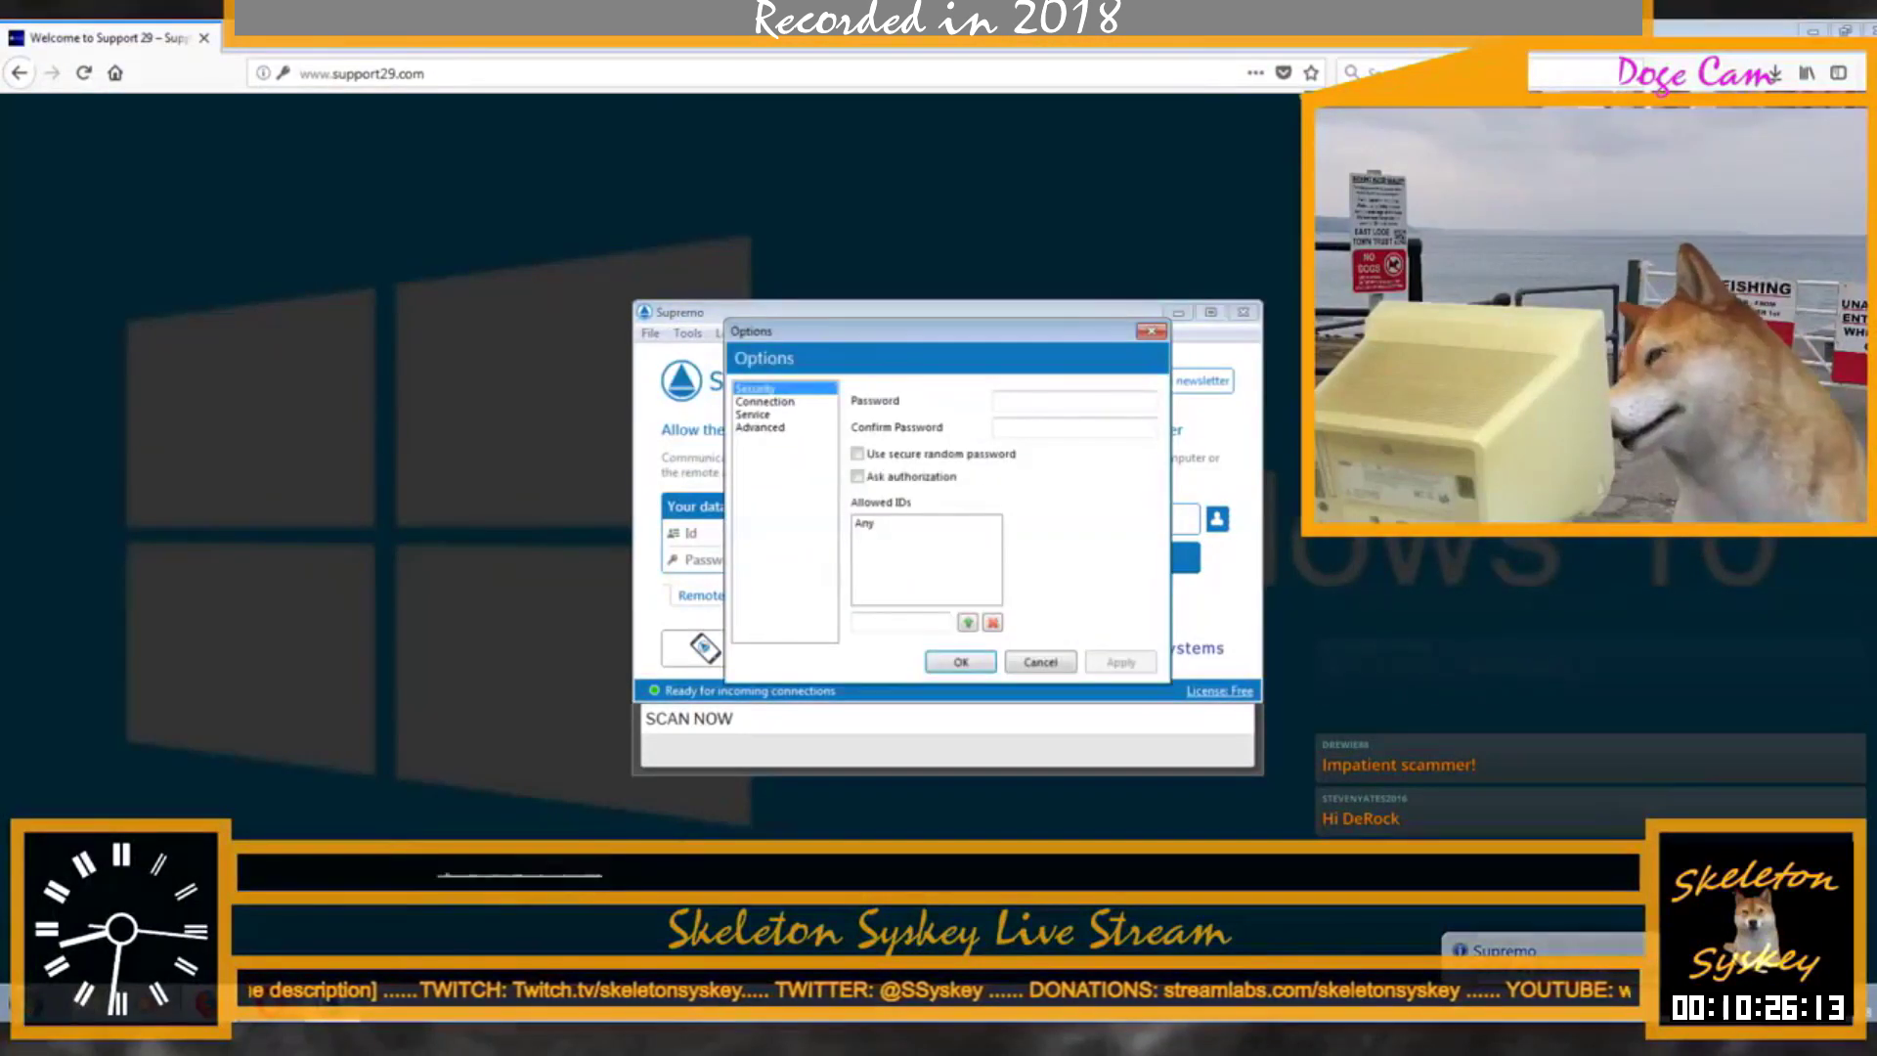
type("****")
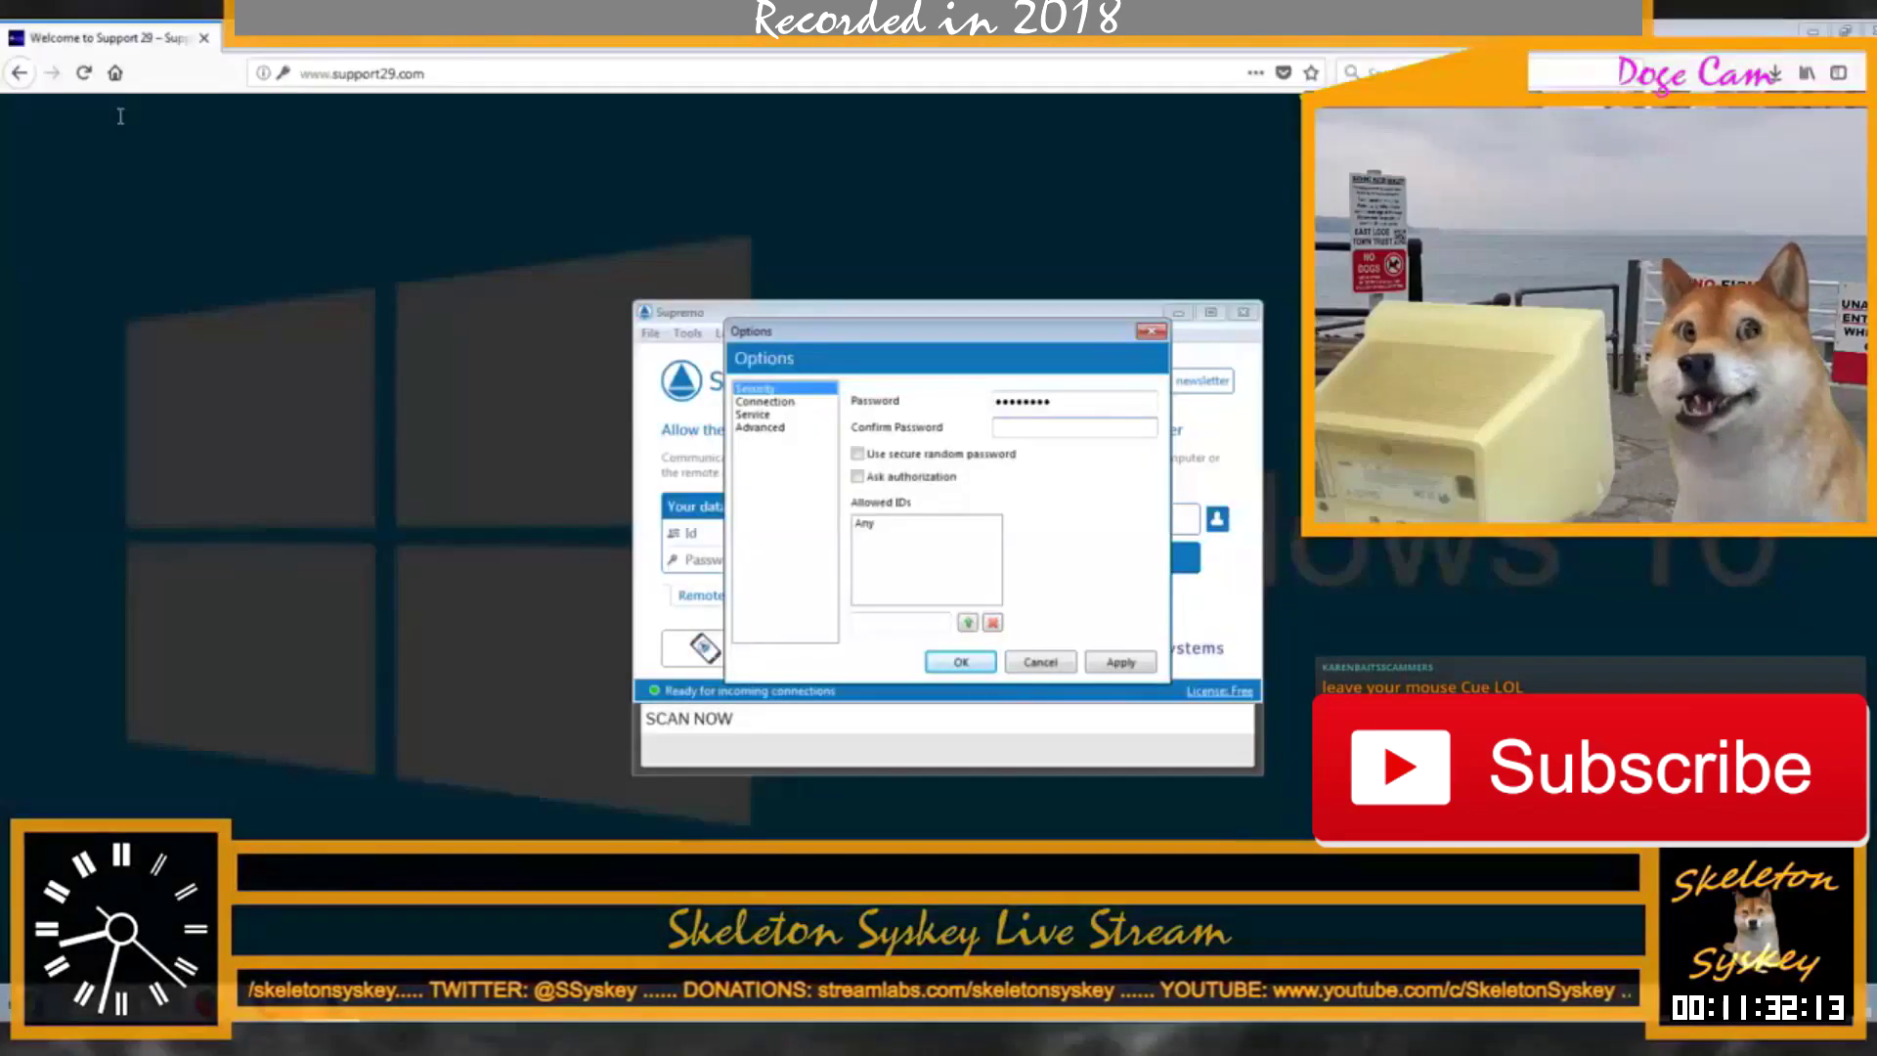
key("Return")
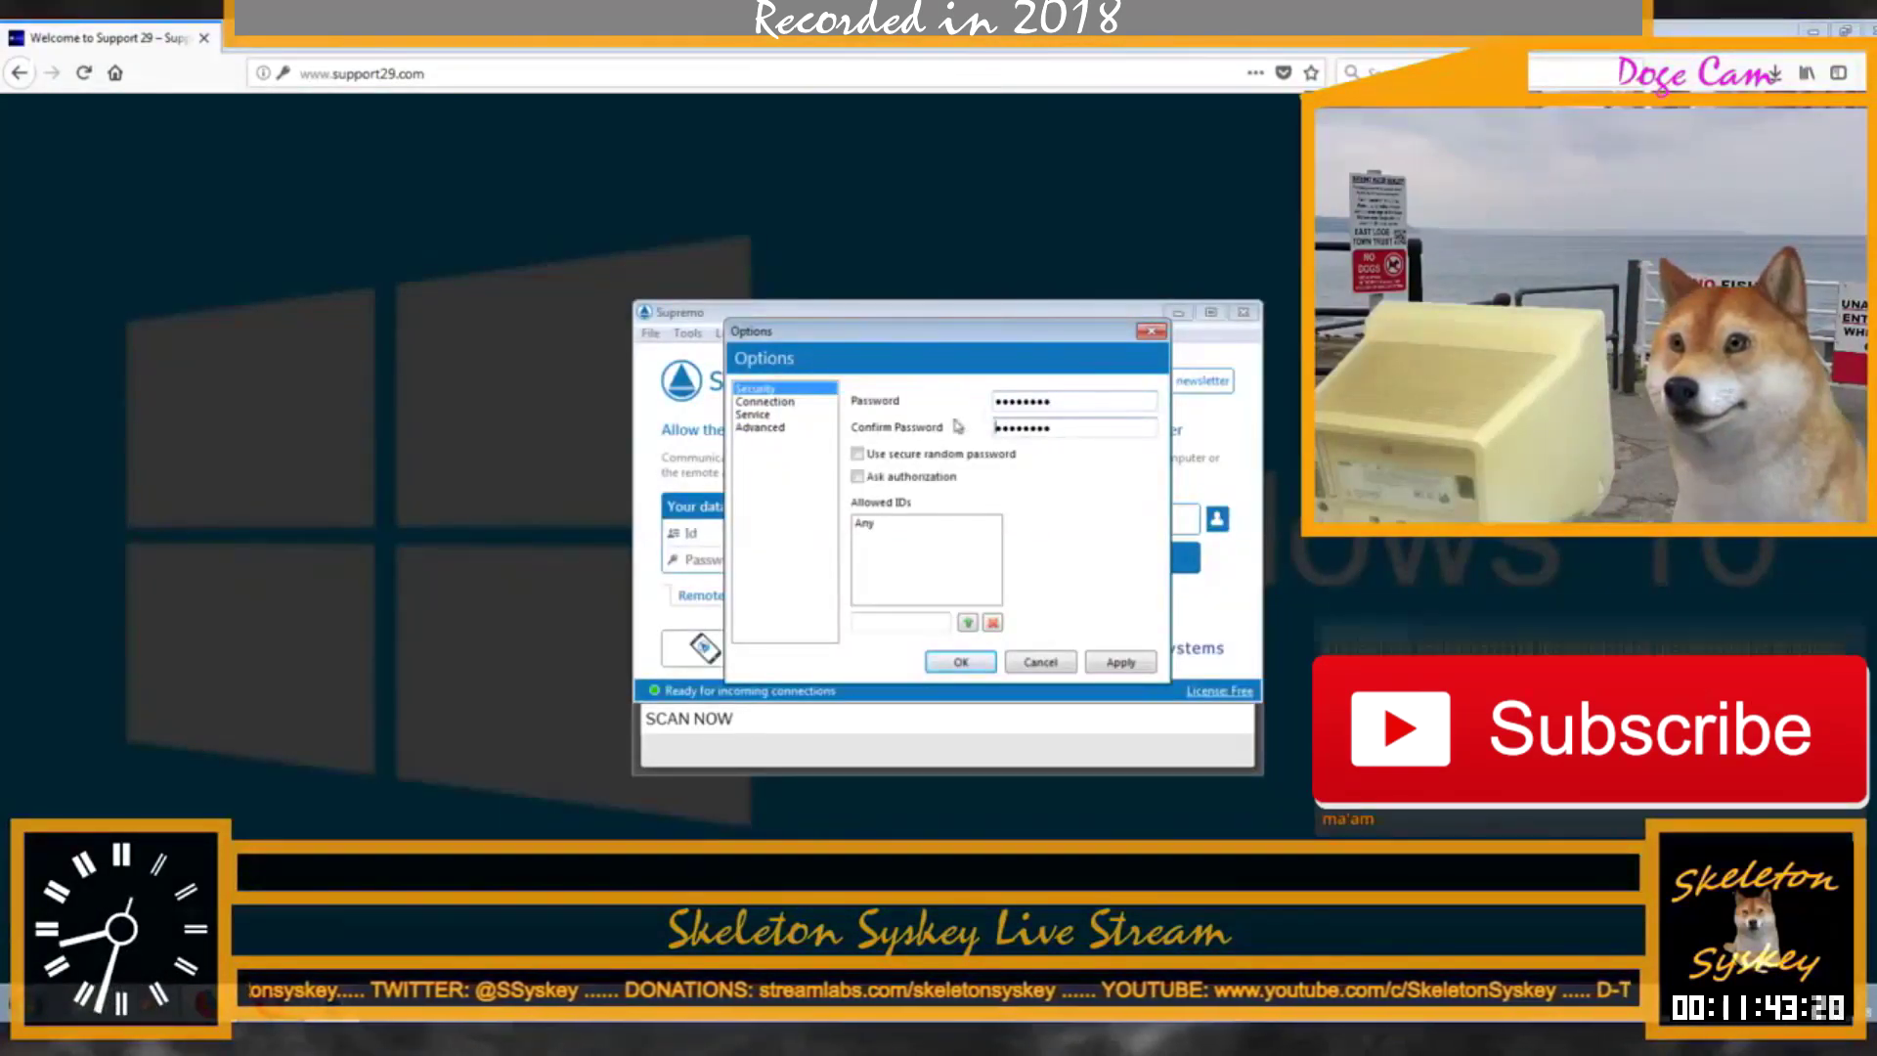
Step: Clear the Password field in the Supremo options and enter a new access password there
key("shift+Tab")
key("BackSpace")
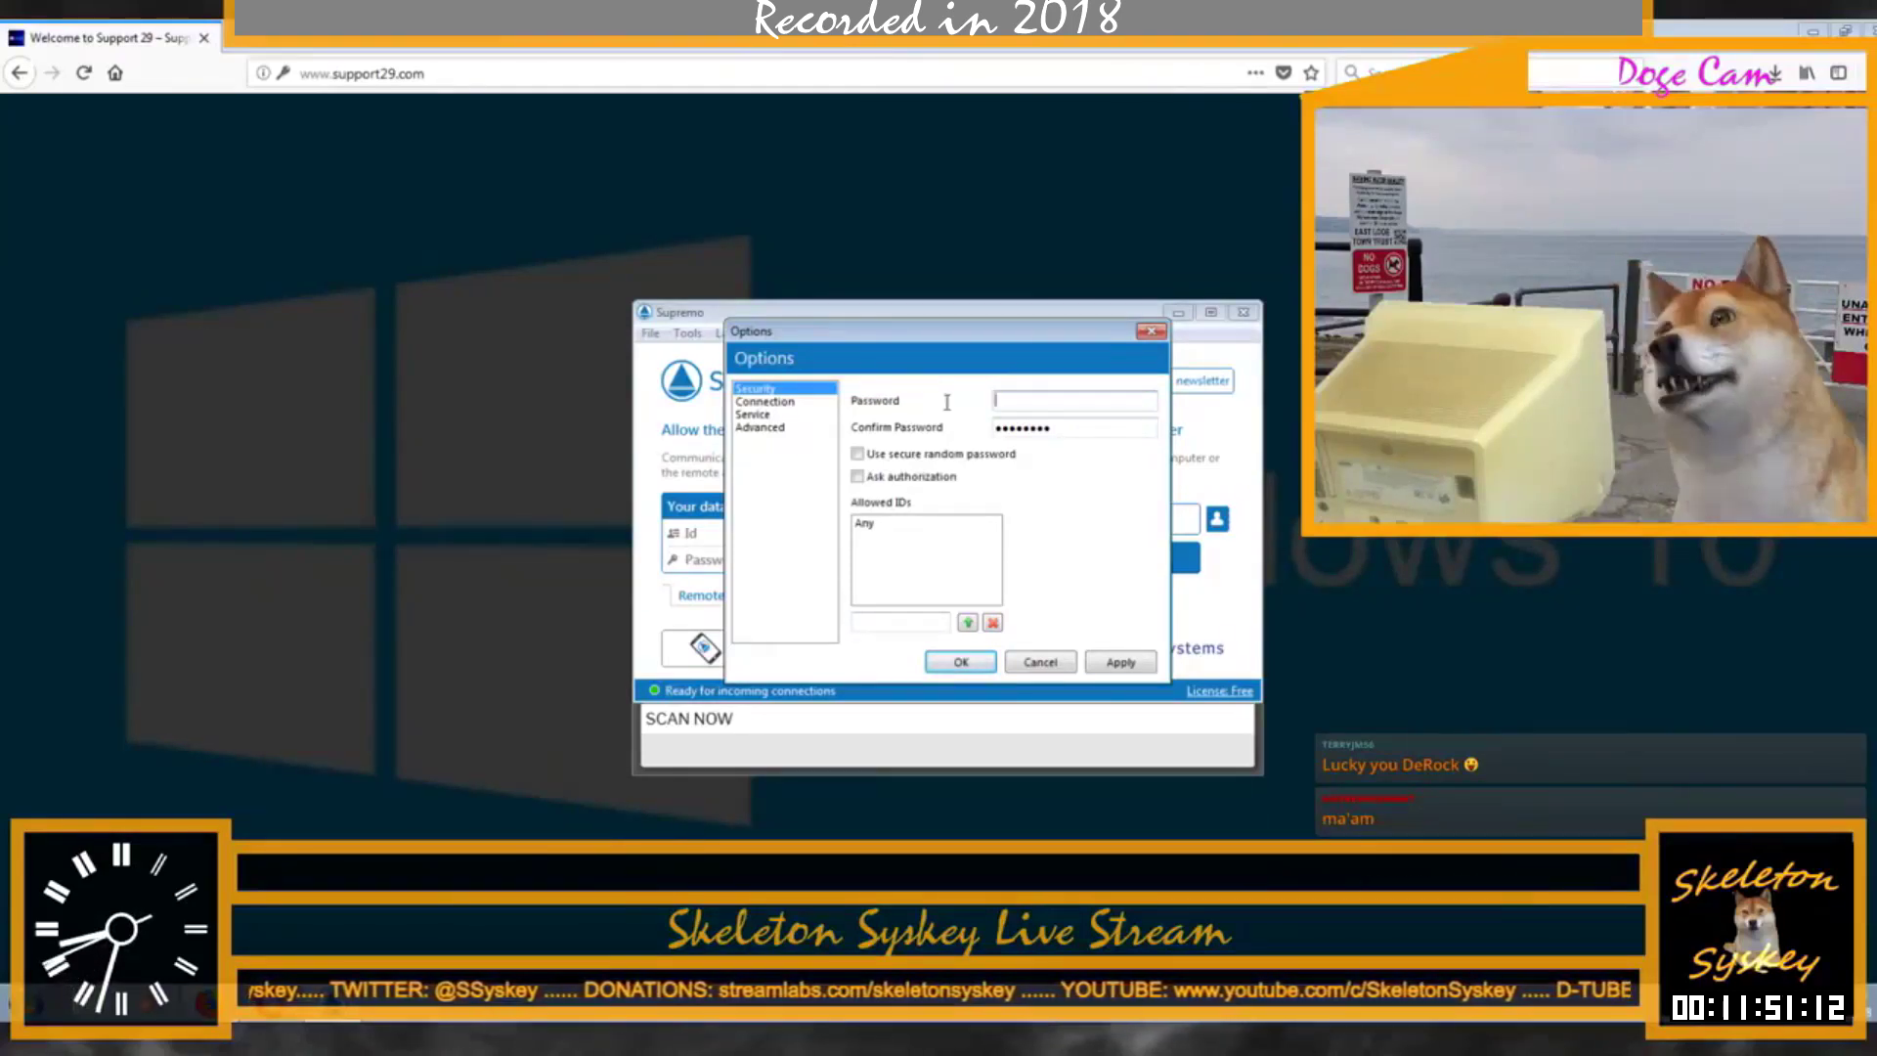
type("••")
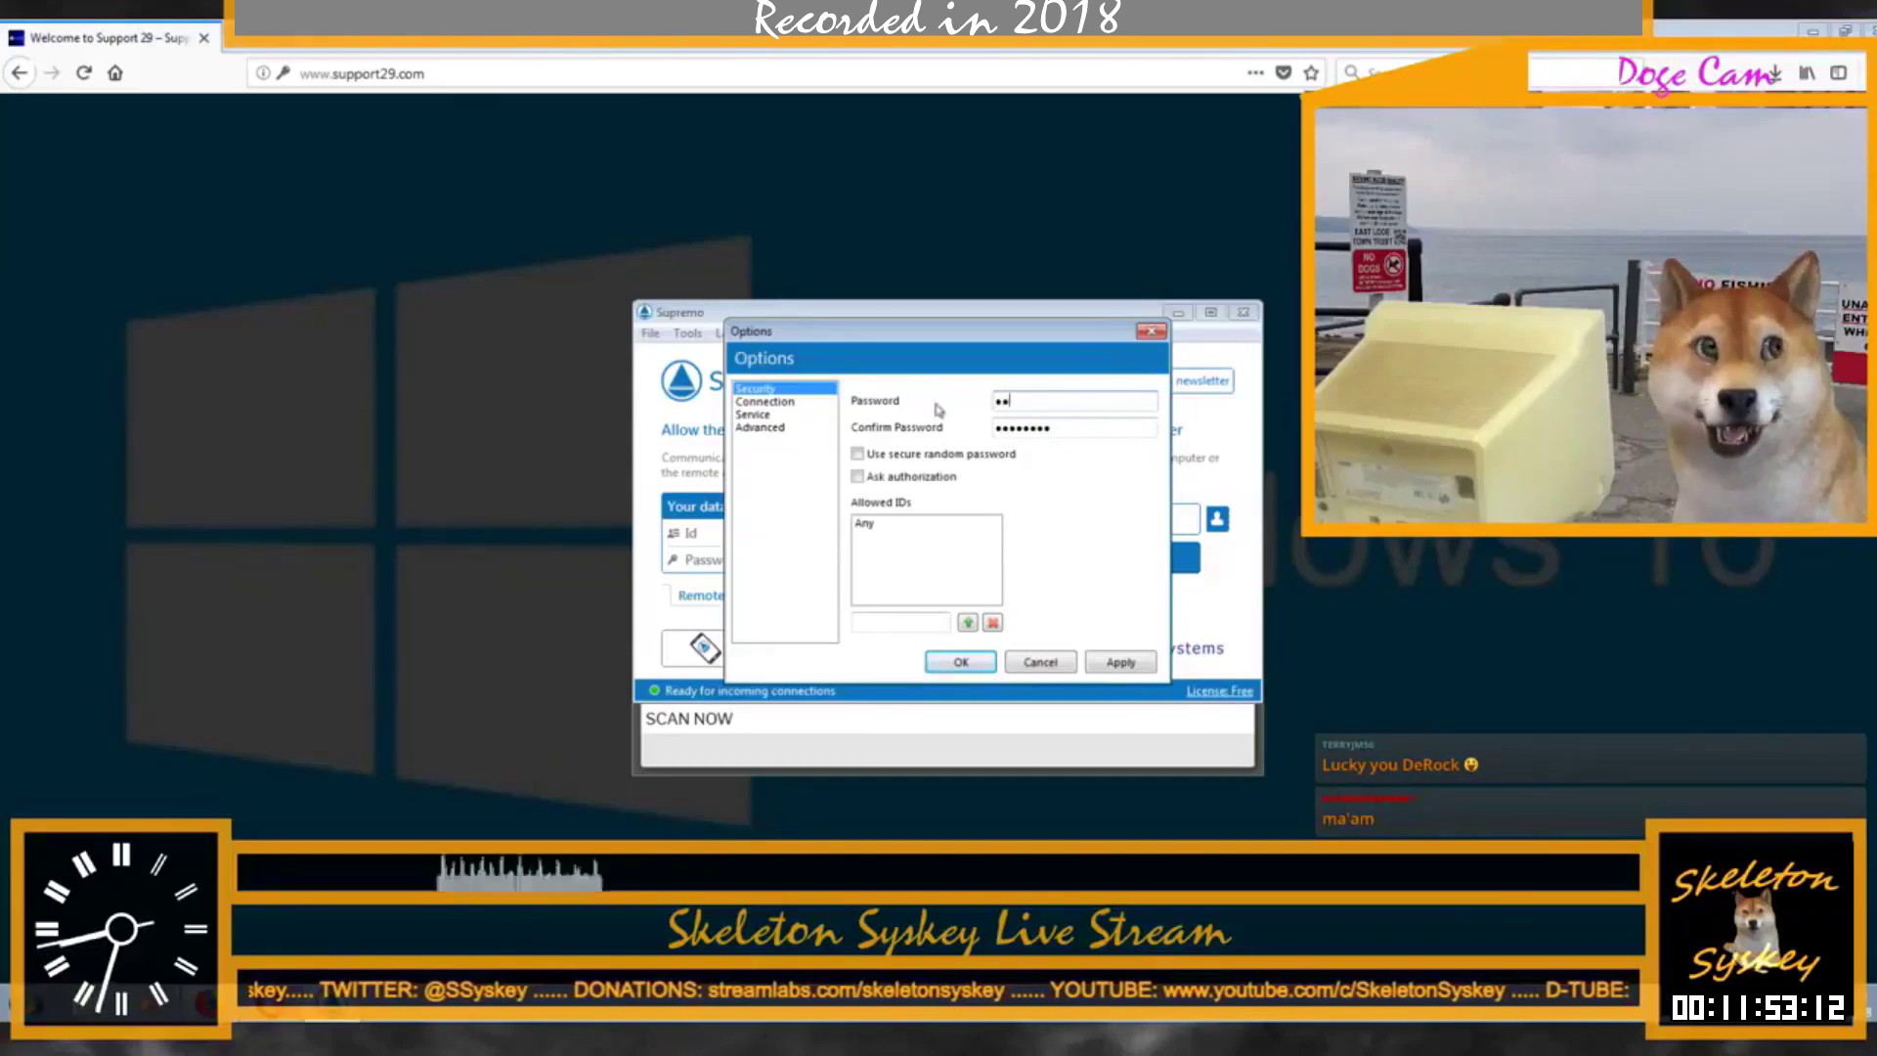
type("••••")
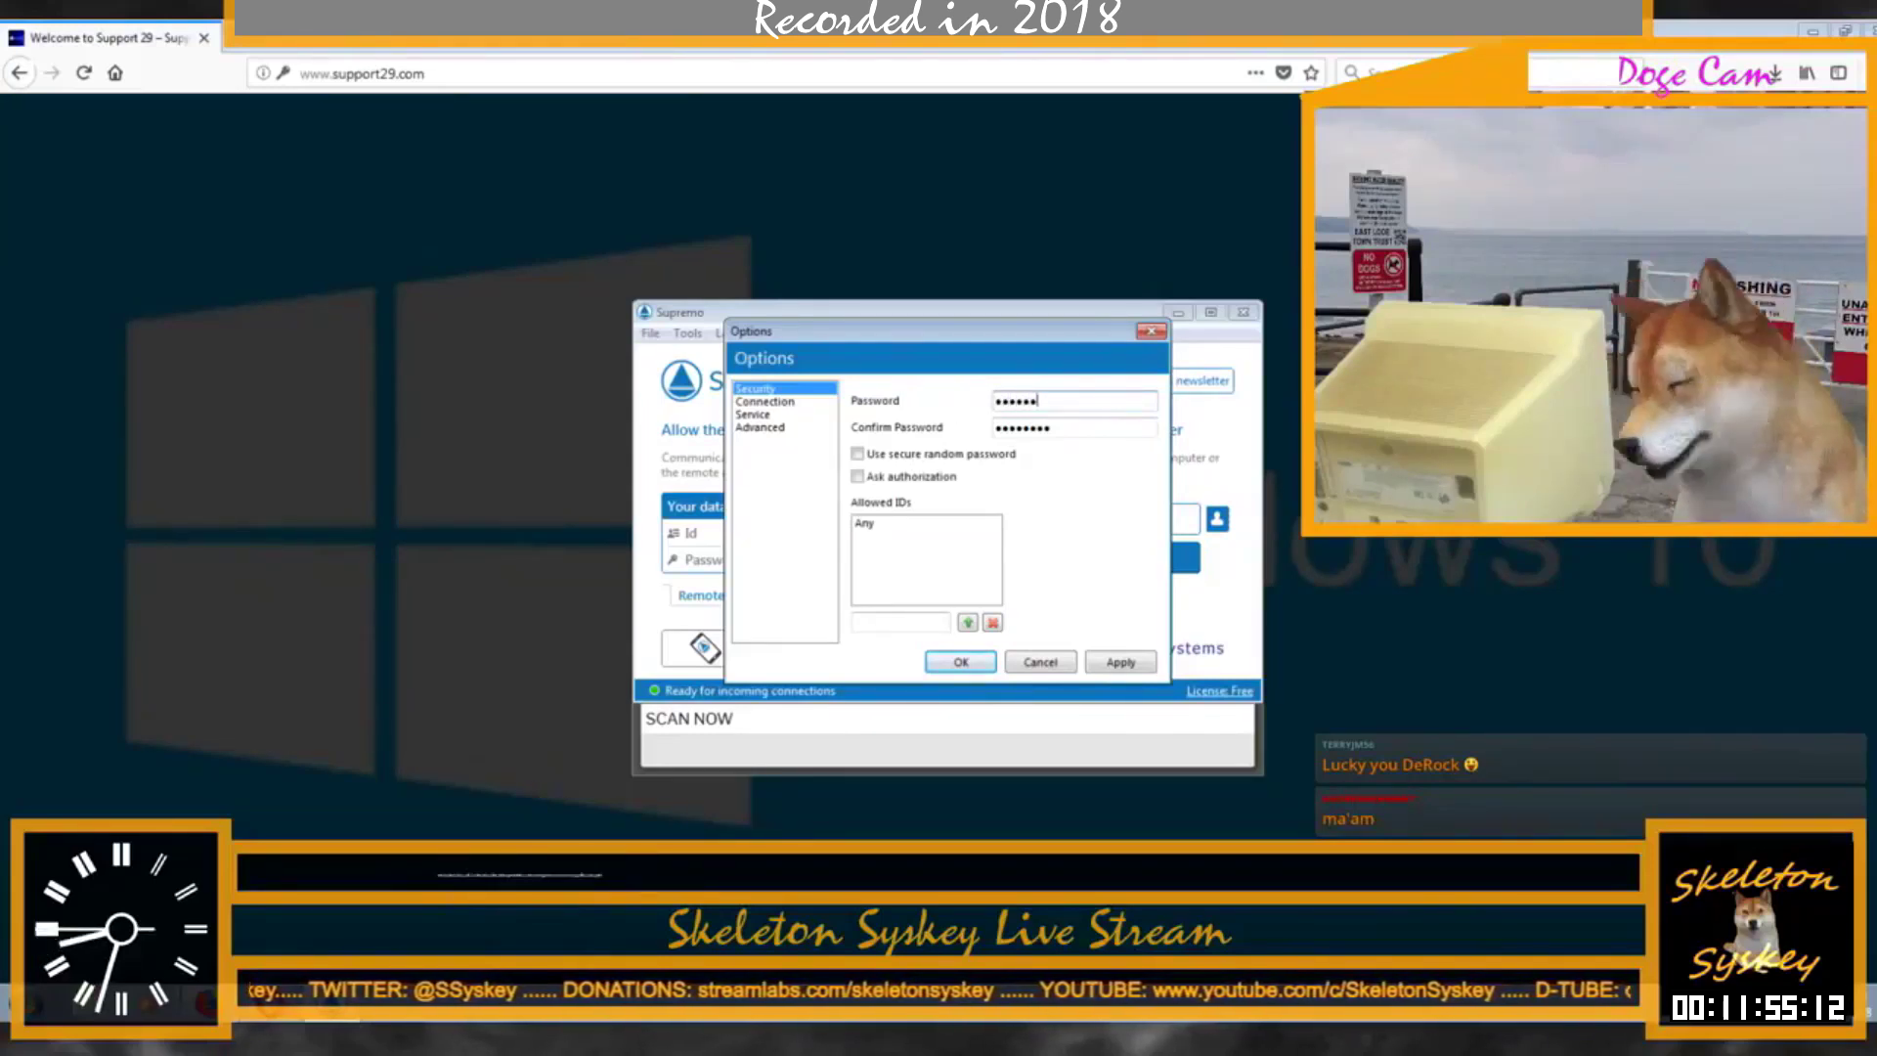
key("BackSpace")
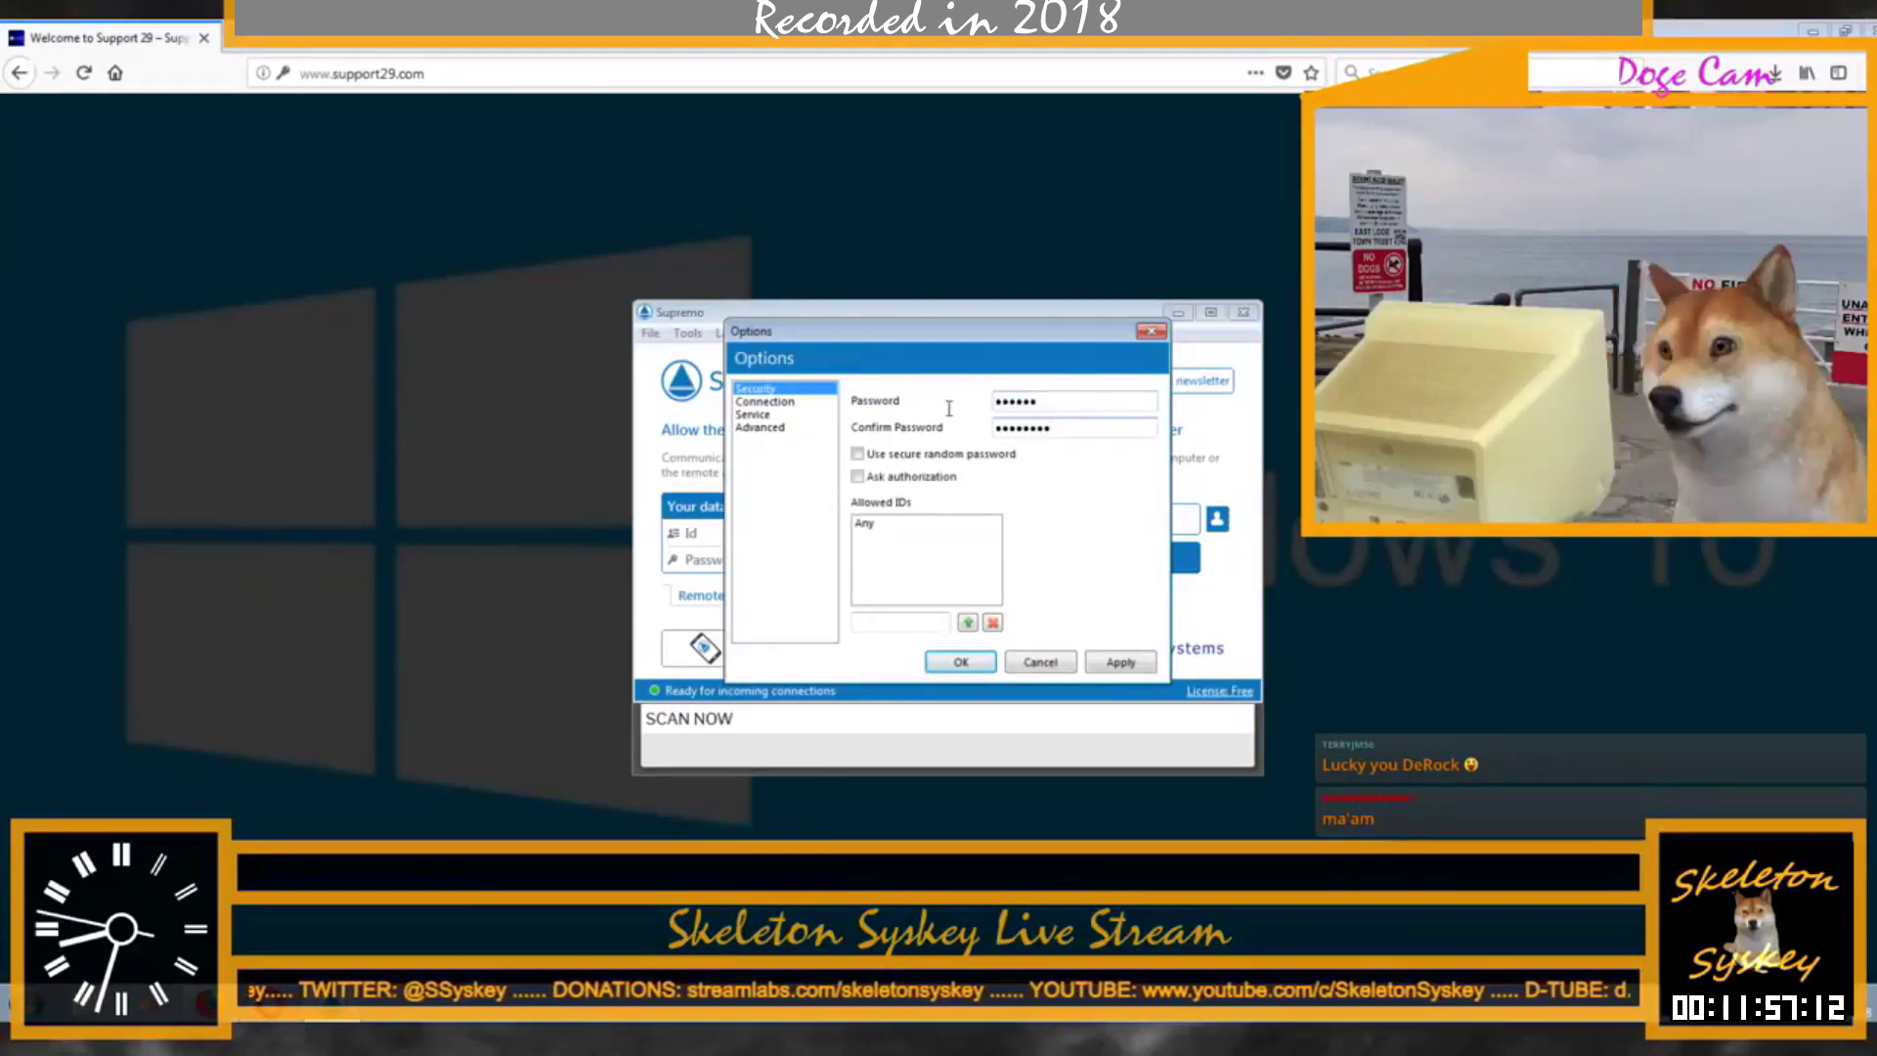
key("BackSpace")
key("BackSpace")
key("BackSpace")
key("BackSpace")
key("BackSpace")
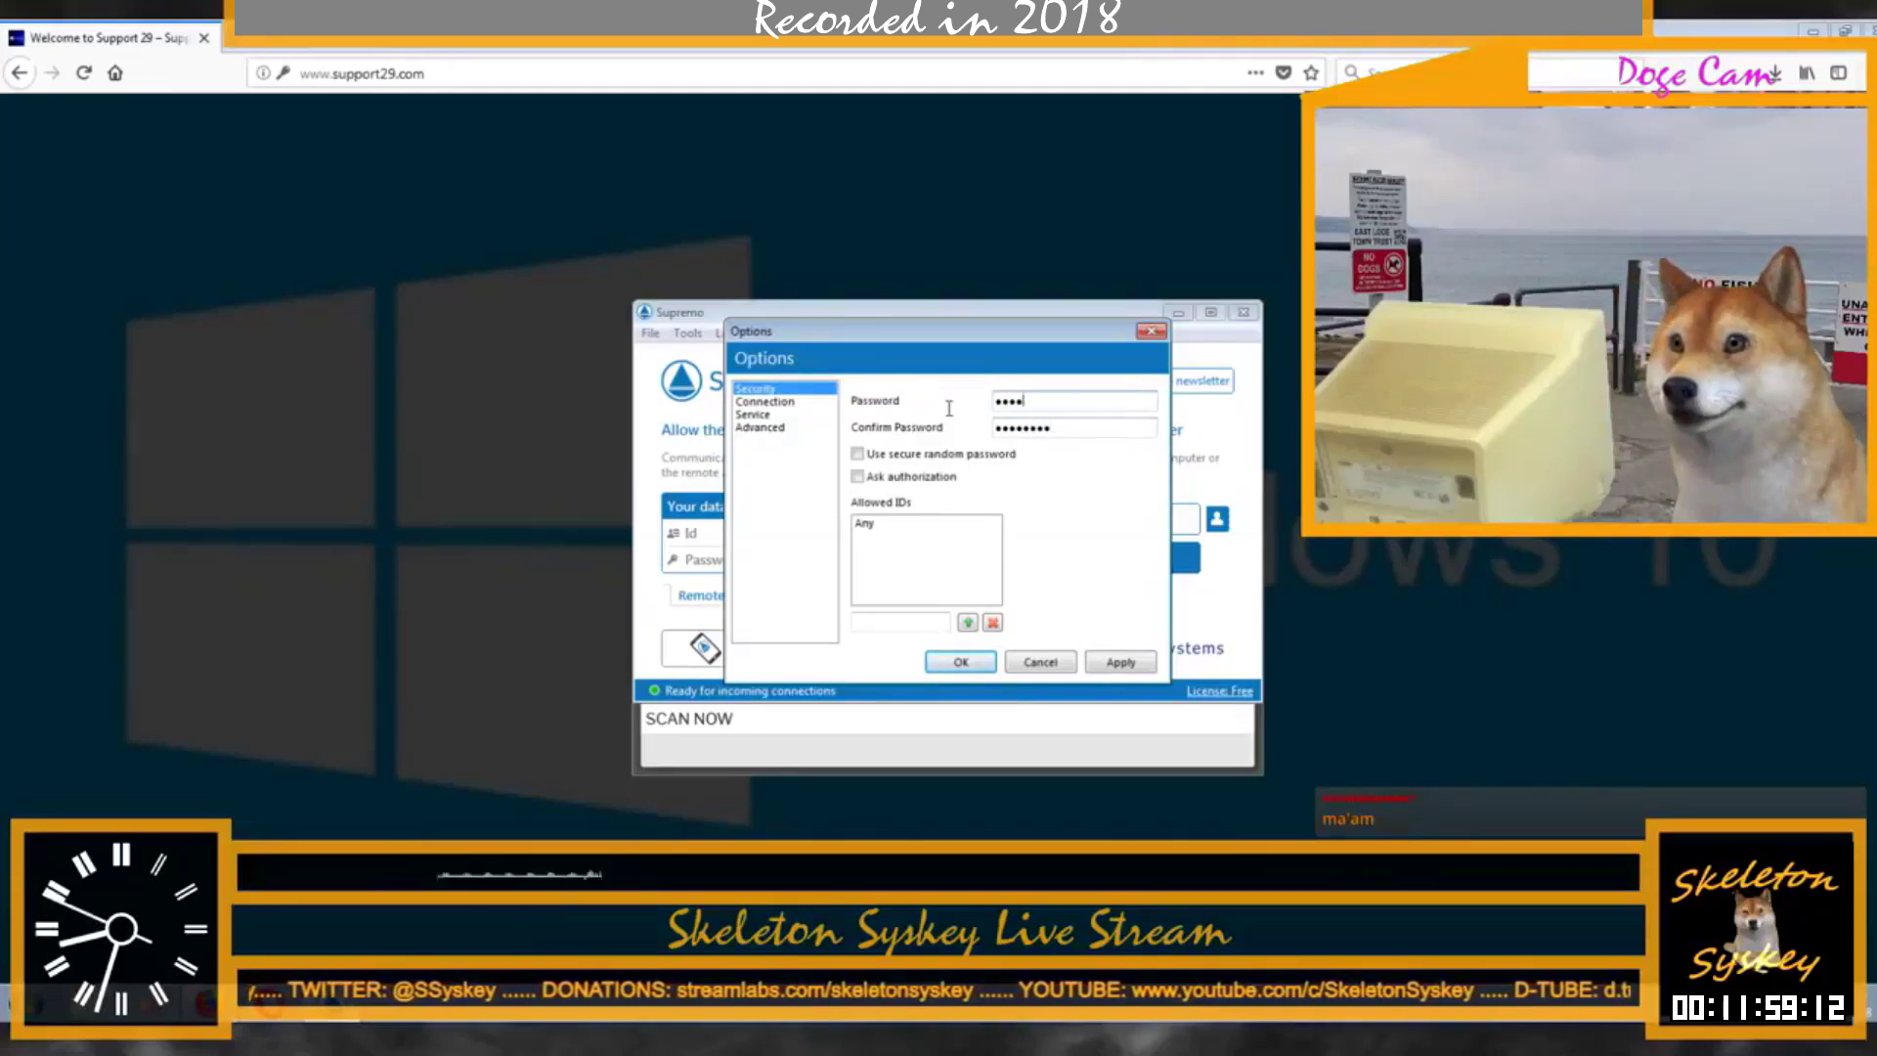
type("••••••••")
Step: Clear the Password and Confirm Password fields in the Supremo security options and enter a new access password in the Password field
key("BackSpace")
key("BackSpace")
key("BackSpace")
key("BackSpace")
key("BackSpace")
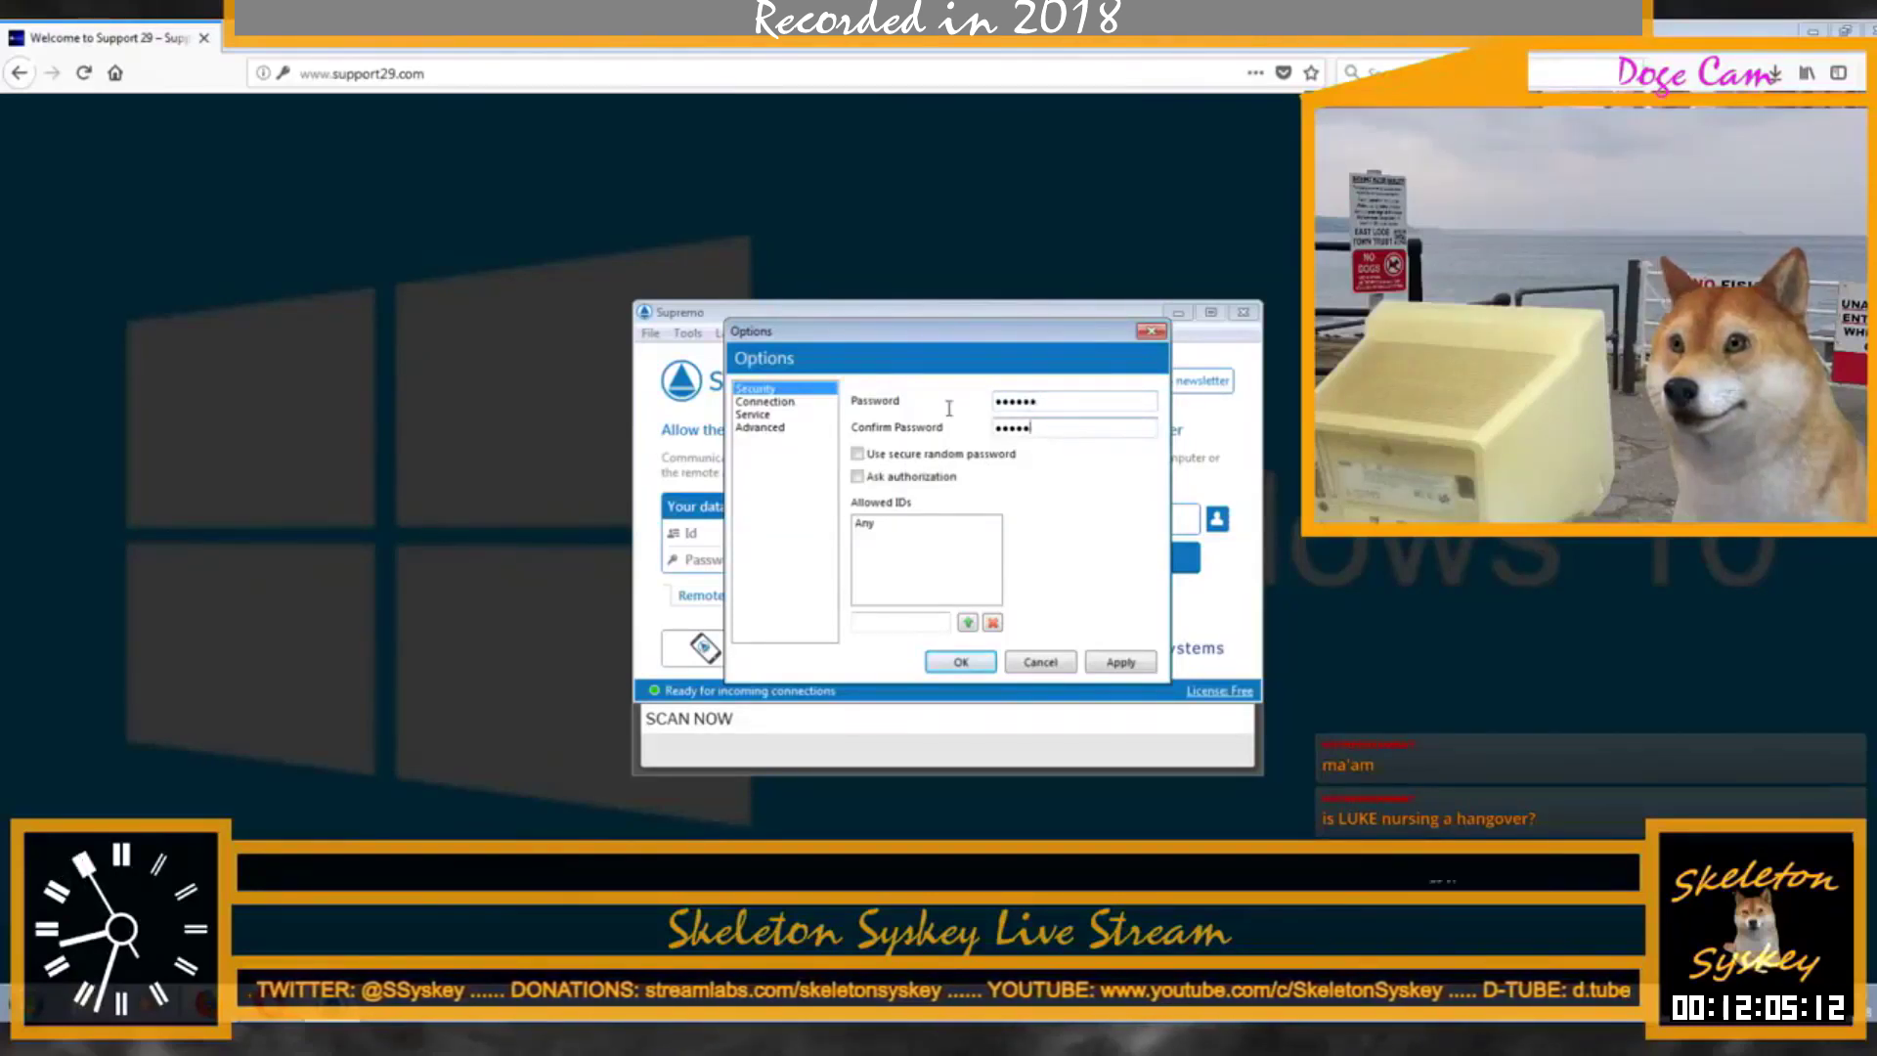
key("BackSpace")
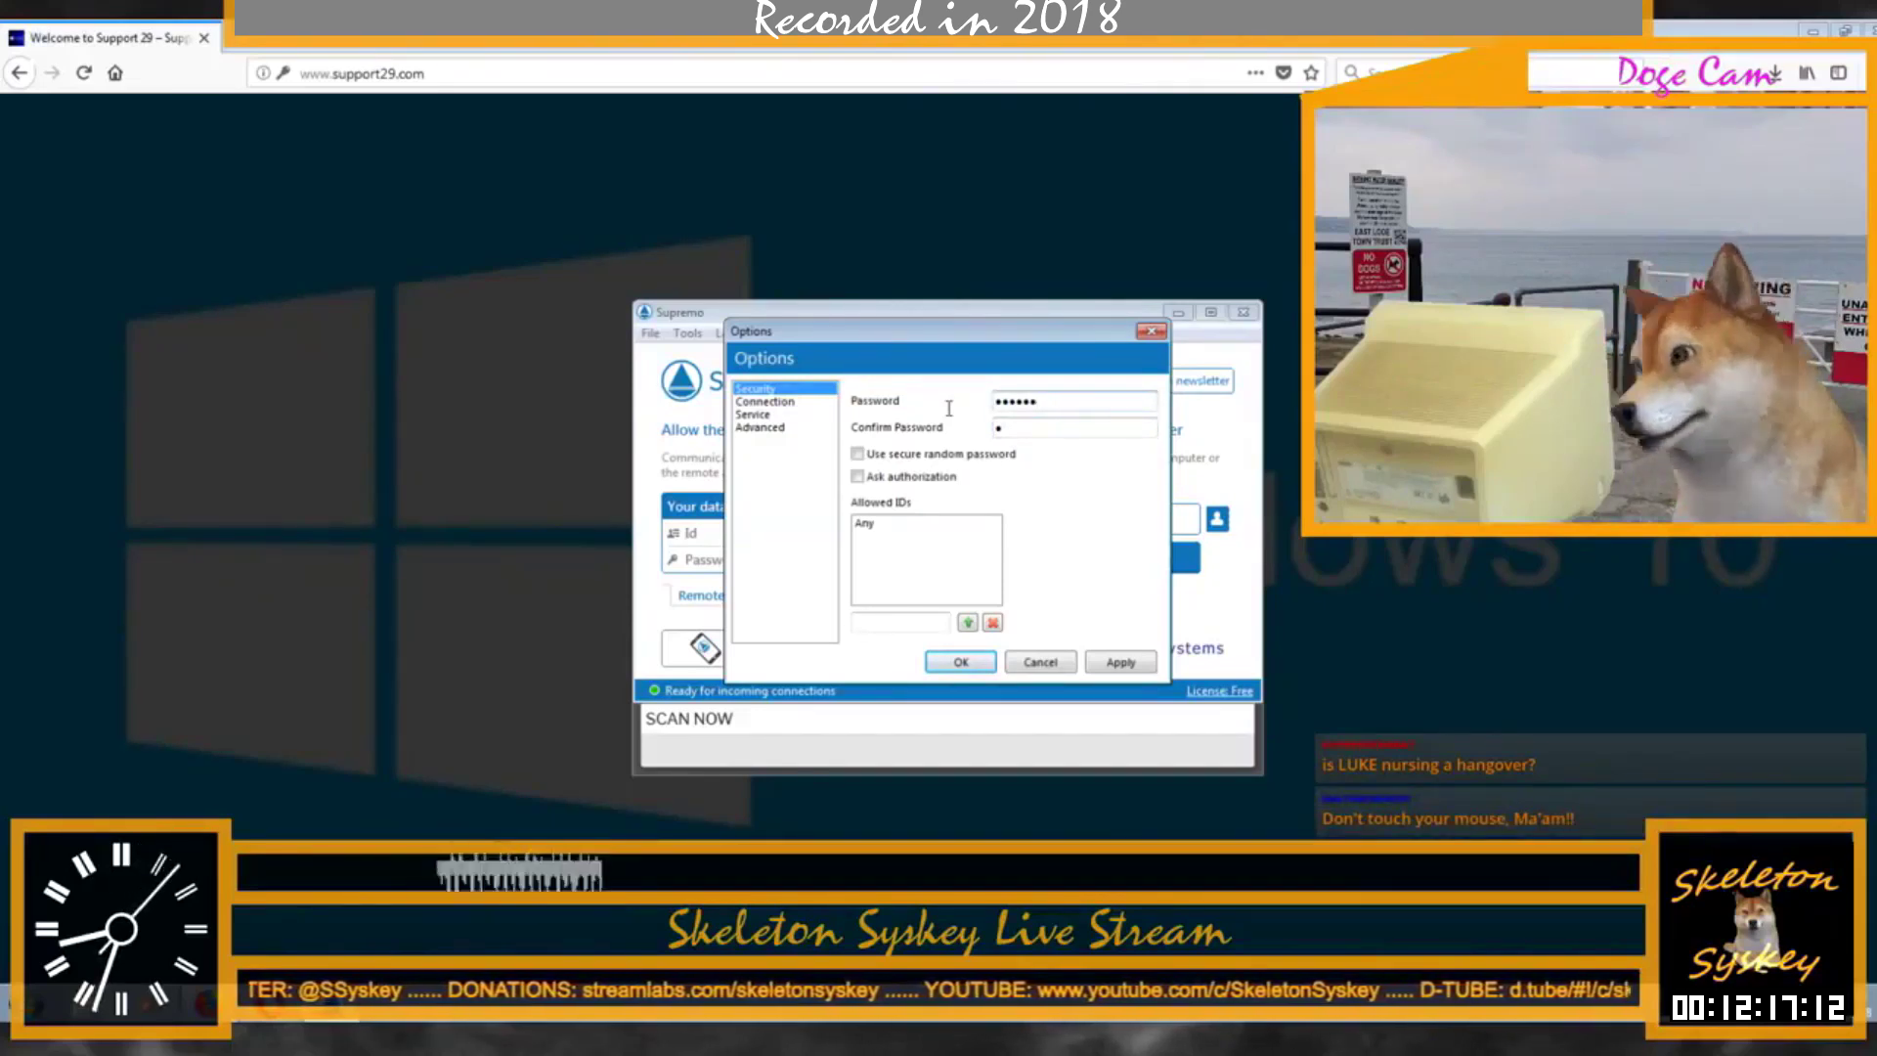
key("BackSpace")
key("BackSpace")
key("BackSpace")
key("BackSpace")
key("BackSpace")
key("BackSpace")
type("•••••••••")
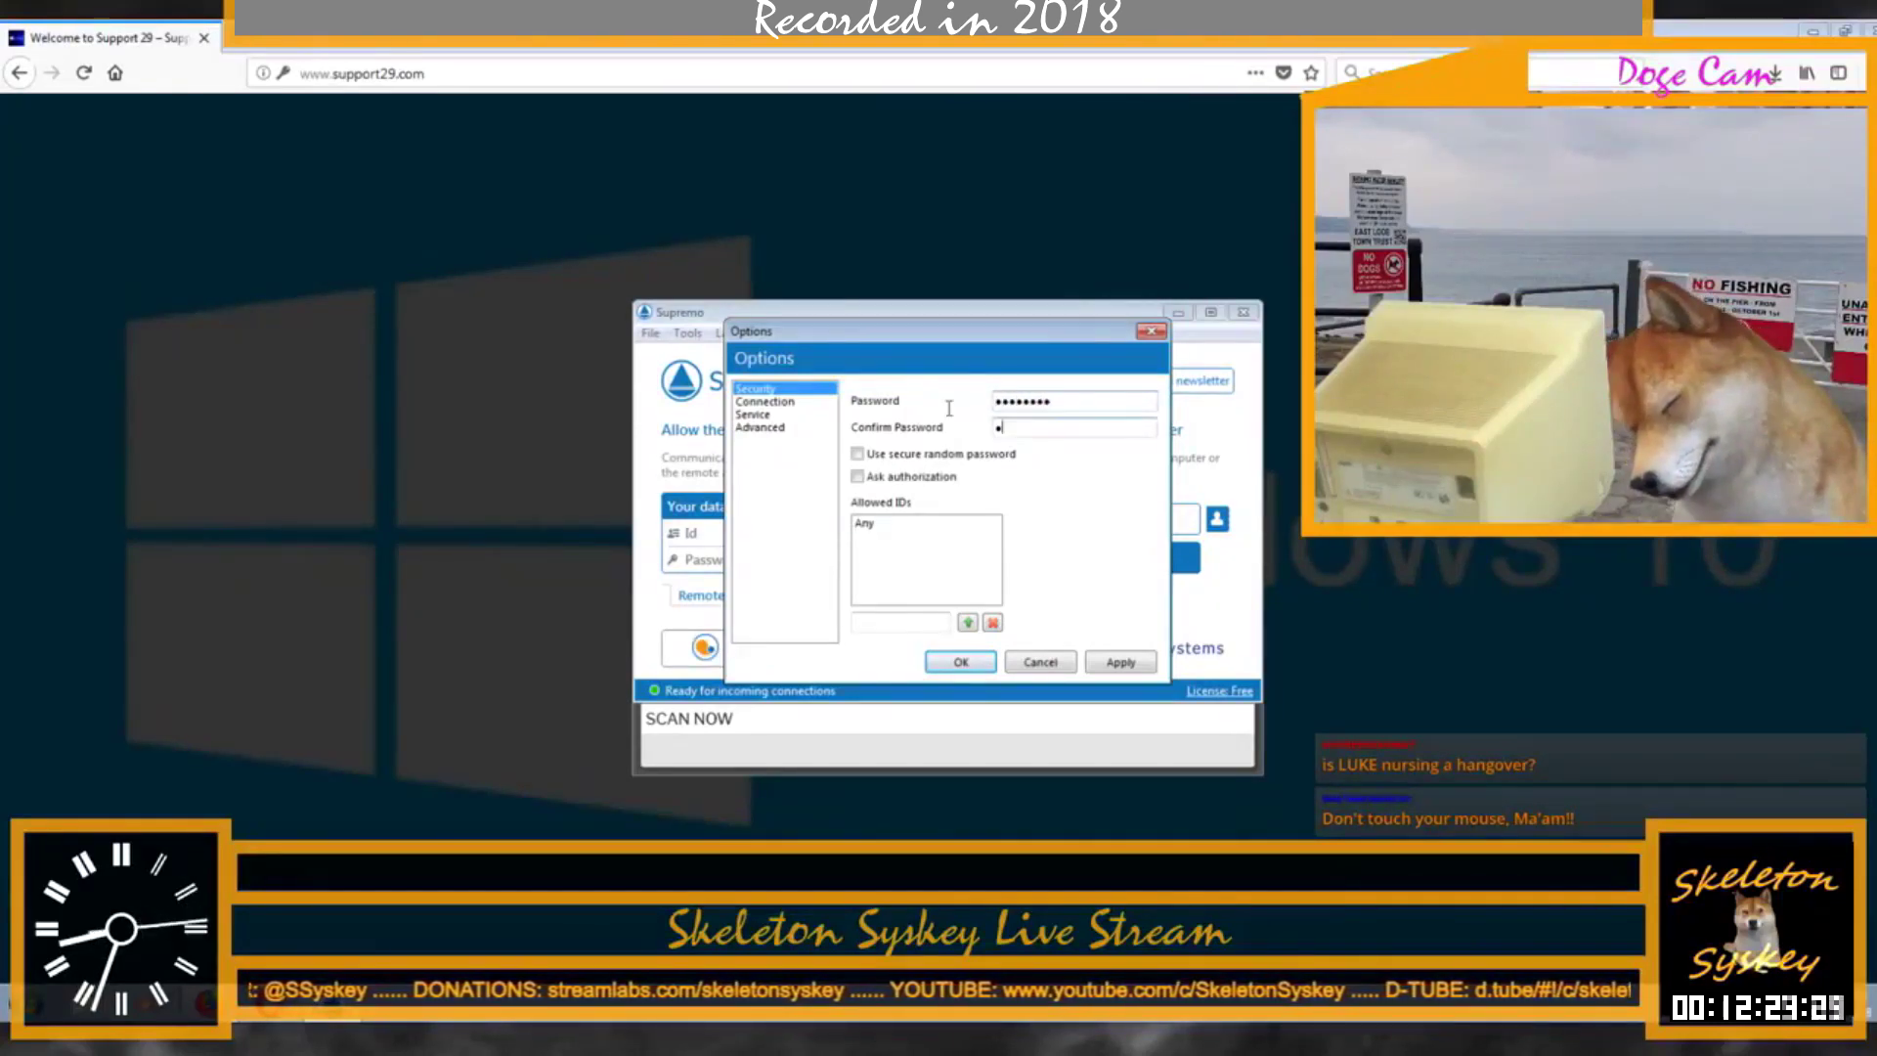
Step: Try to enter the access password again in the Confirm Password field
key("Tab")
key("BackSpace")
type("••••••••••")
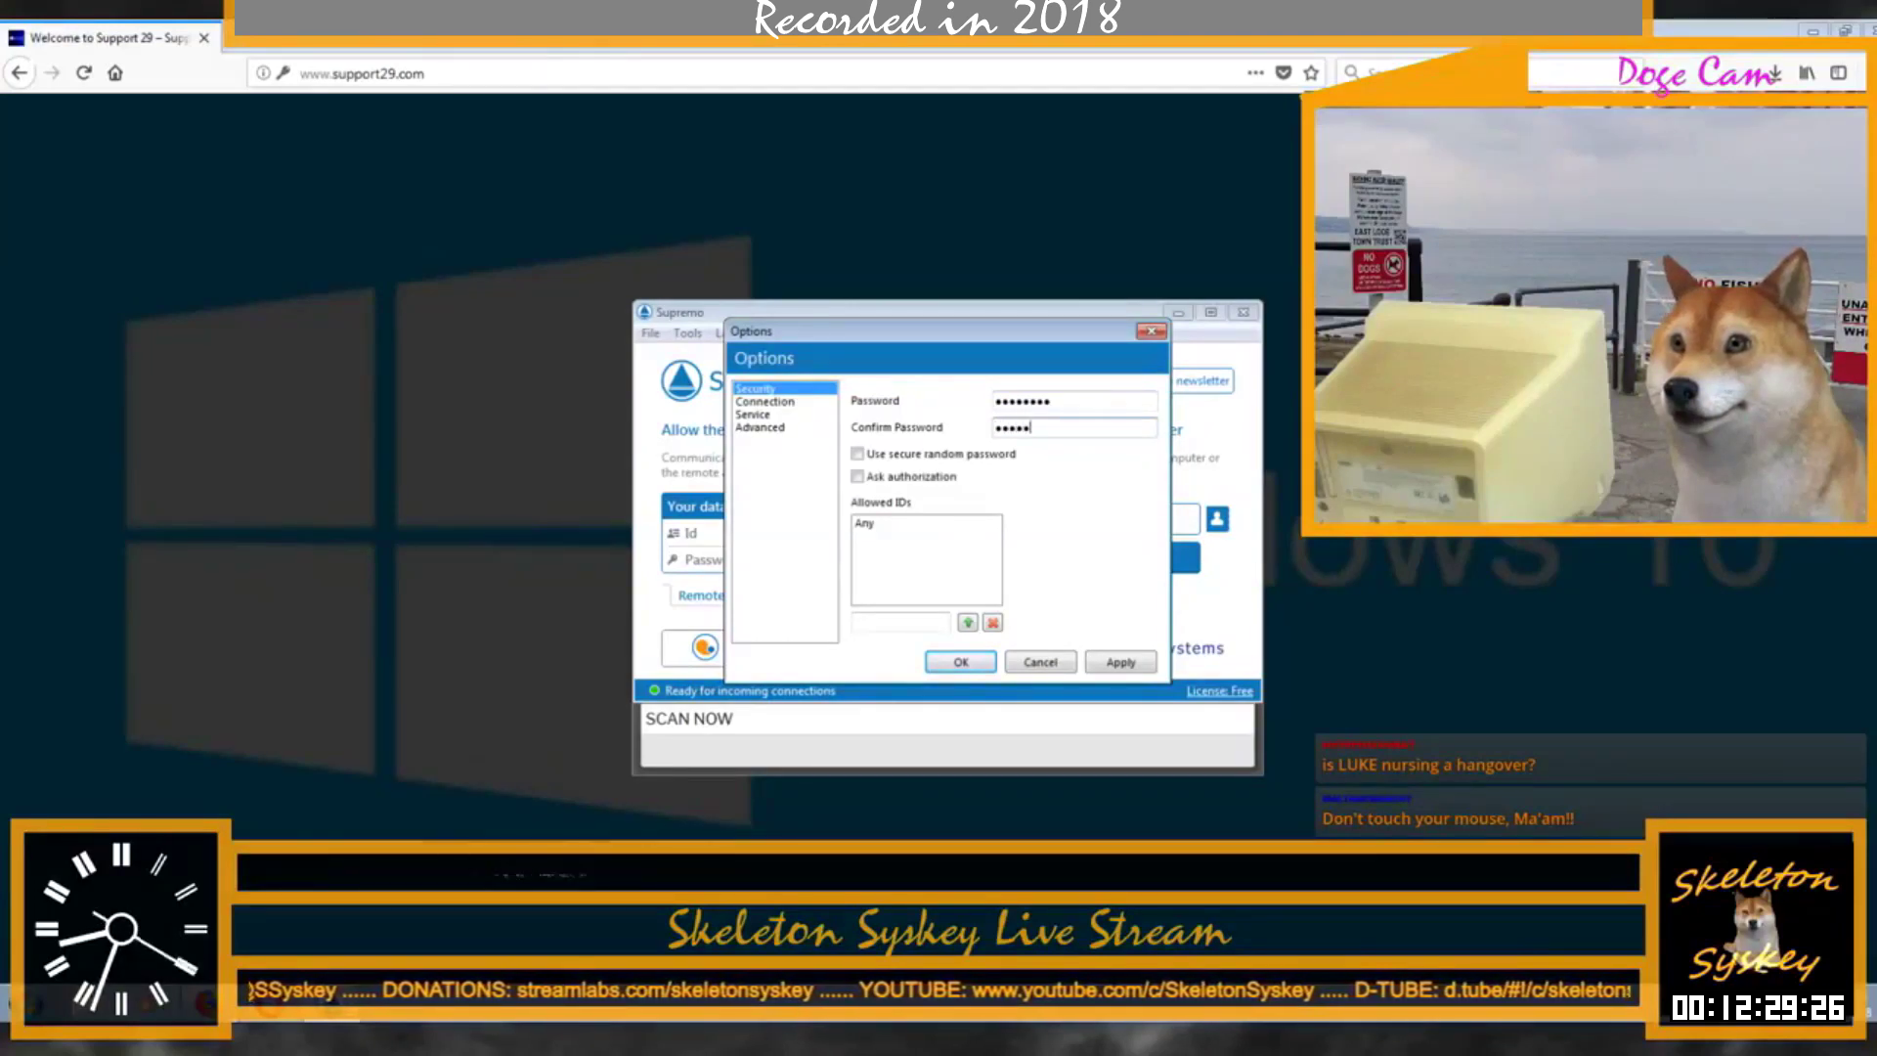
key("BackSpace")
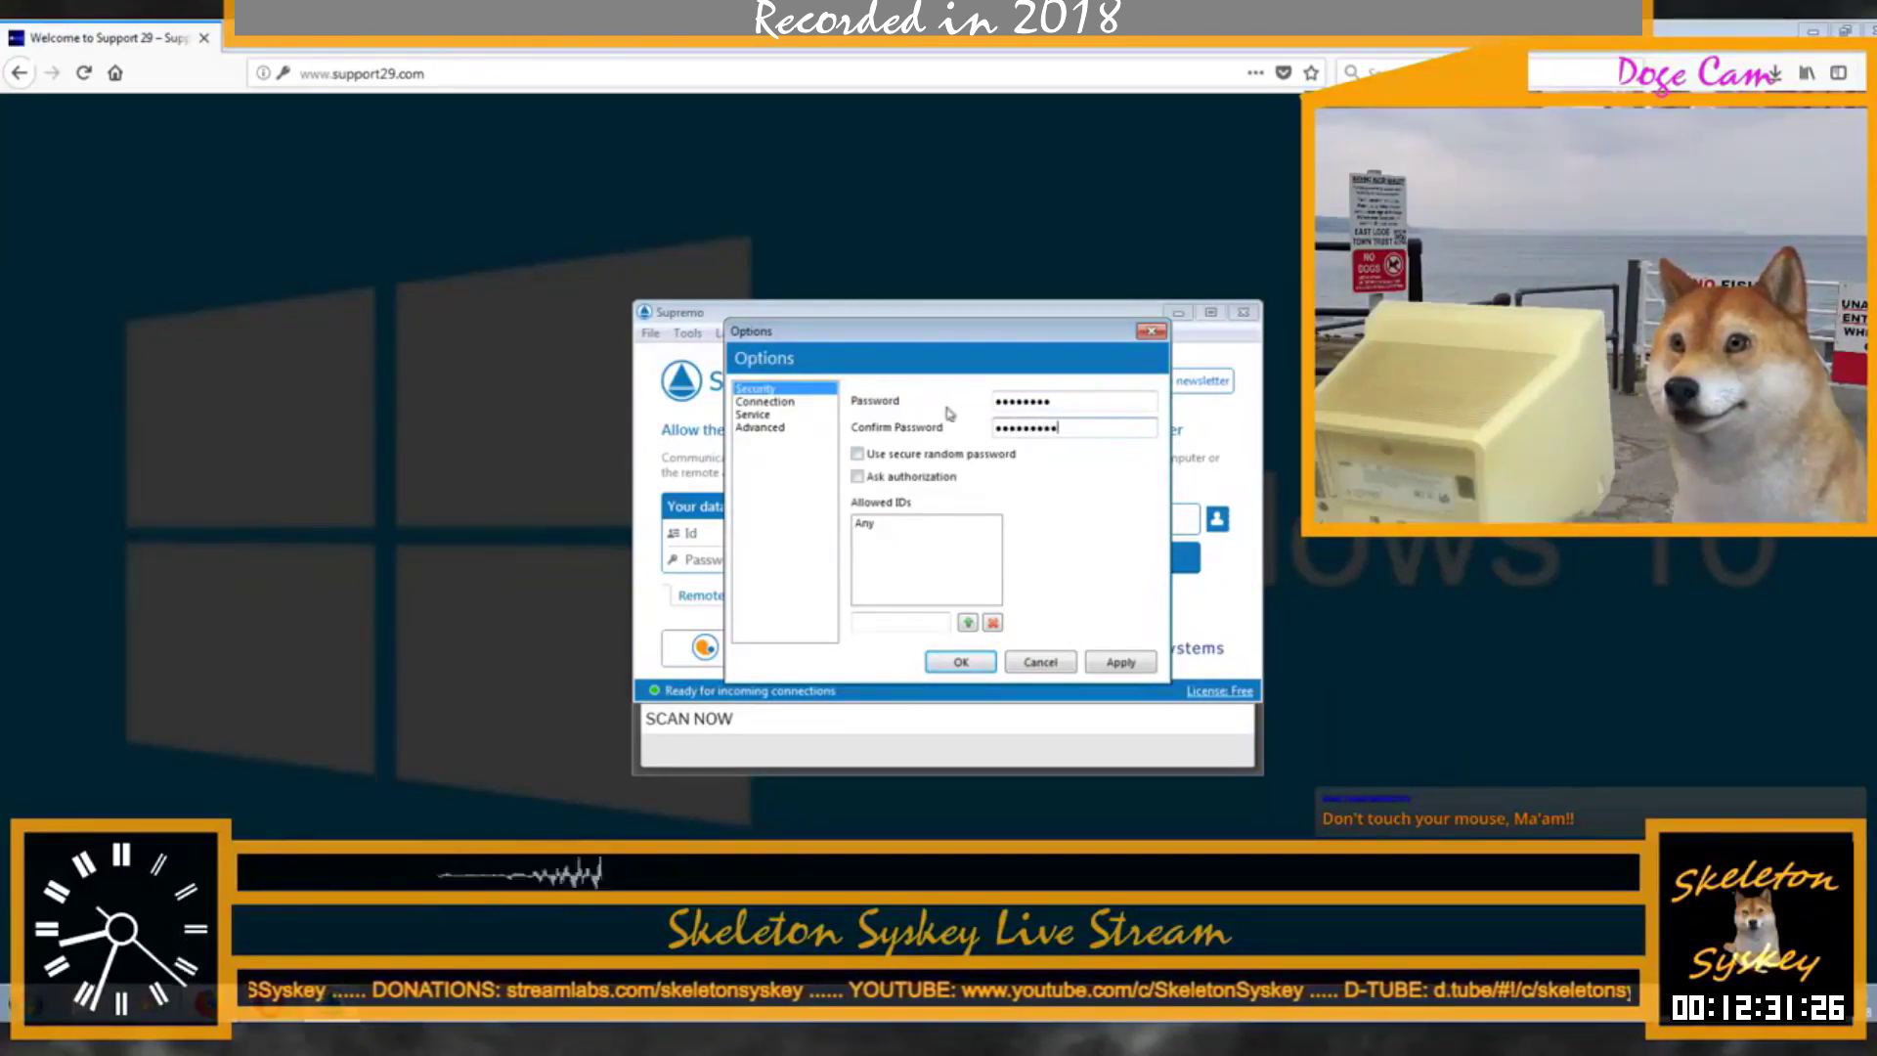
Step: Clear the Confirm Password field, re-enter the access password there and accept the Supremo options
key("ctrl+a")
key("BackSpace")
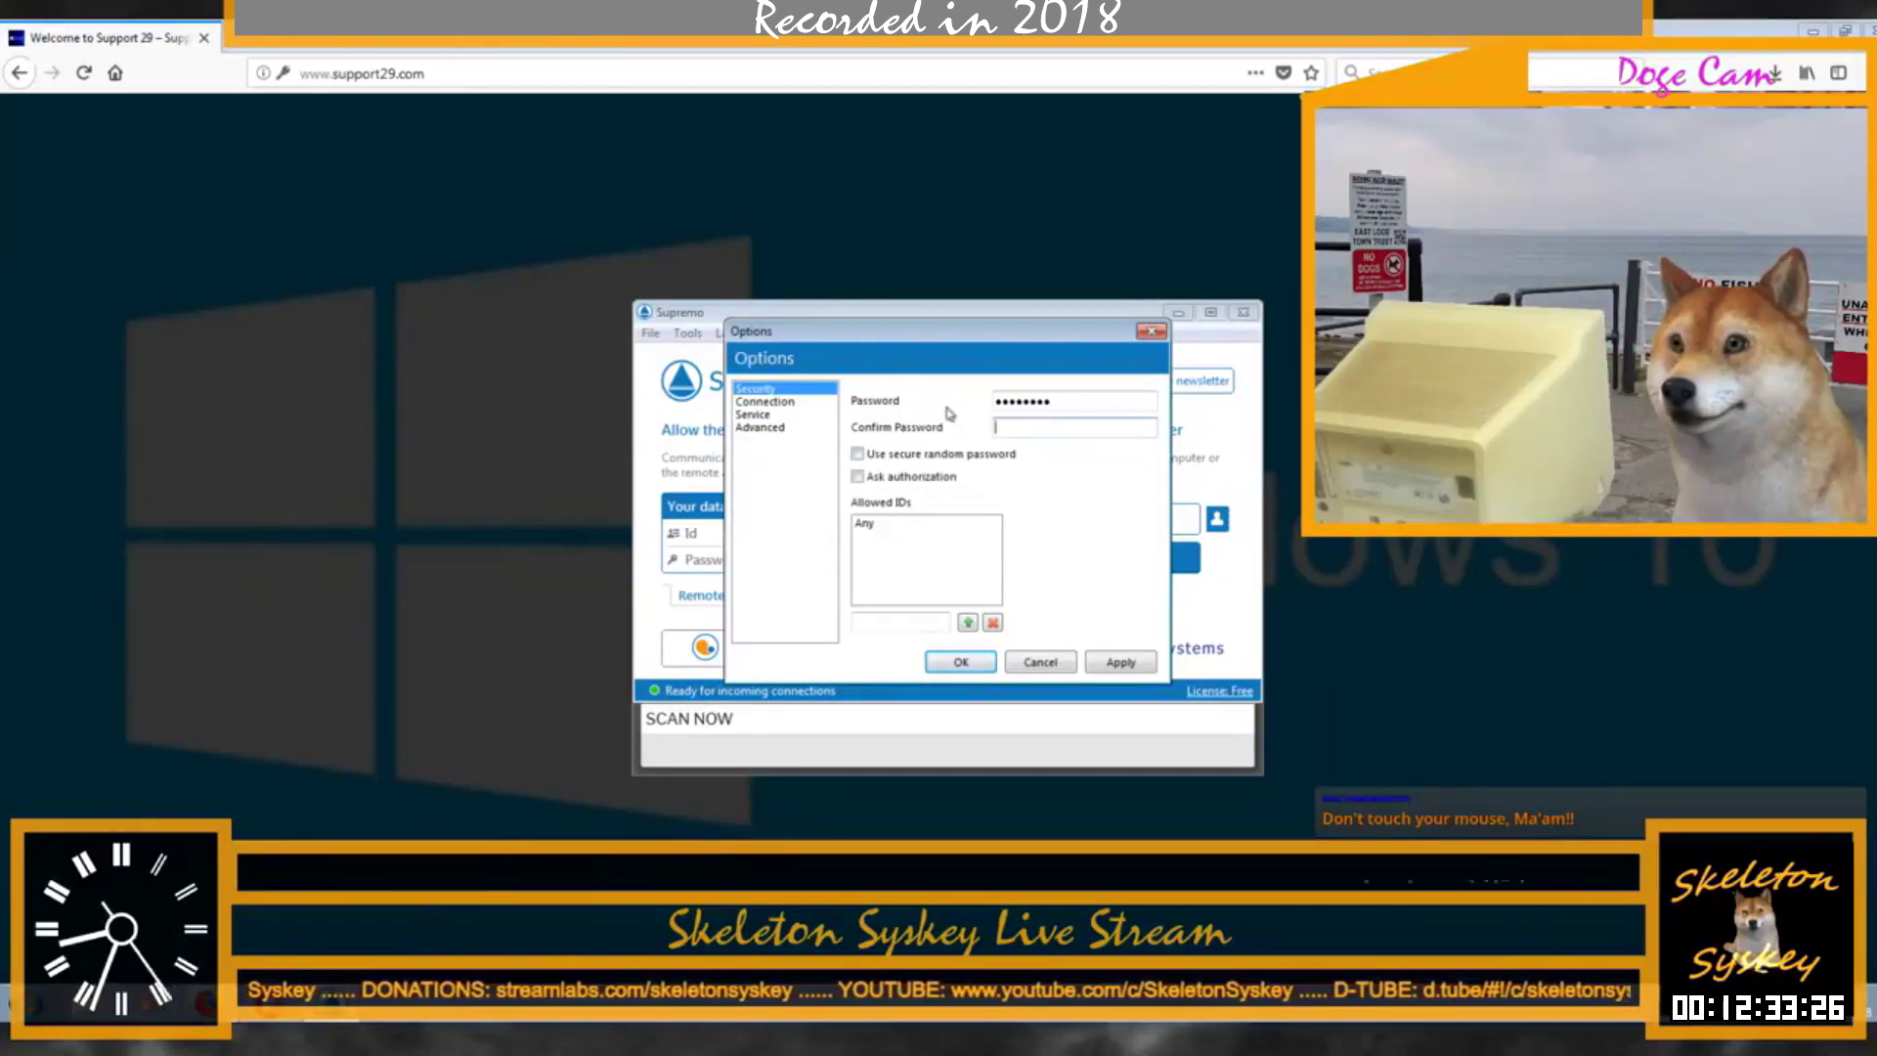
type("••••")
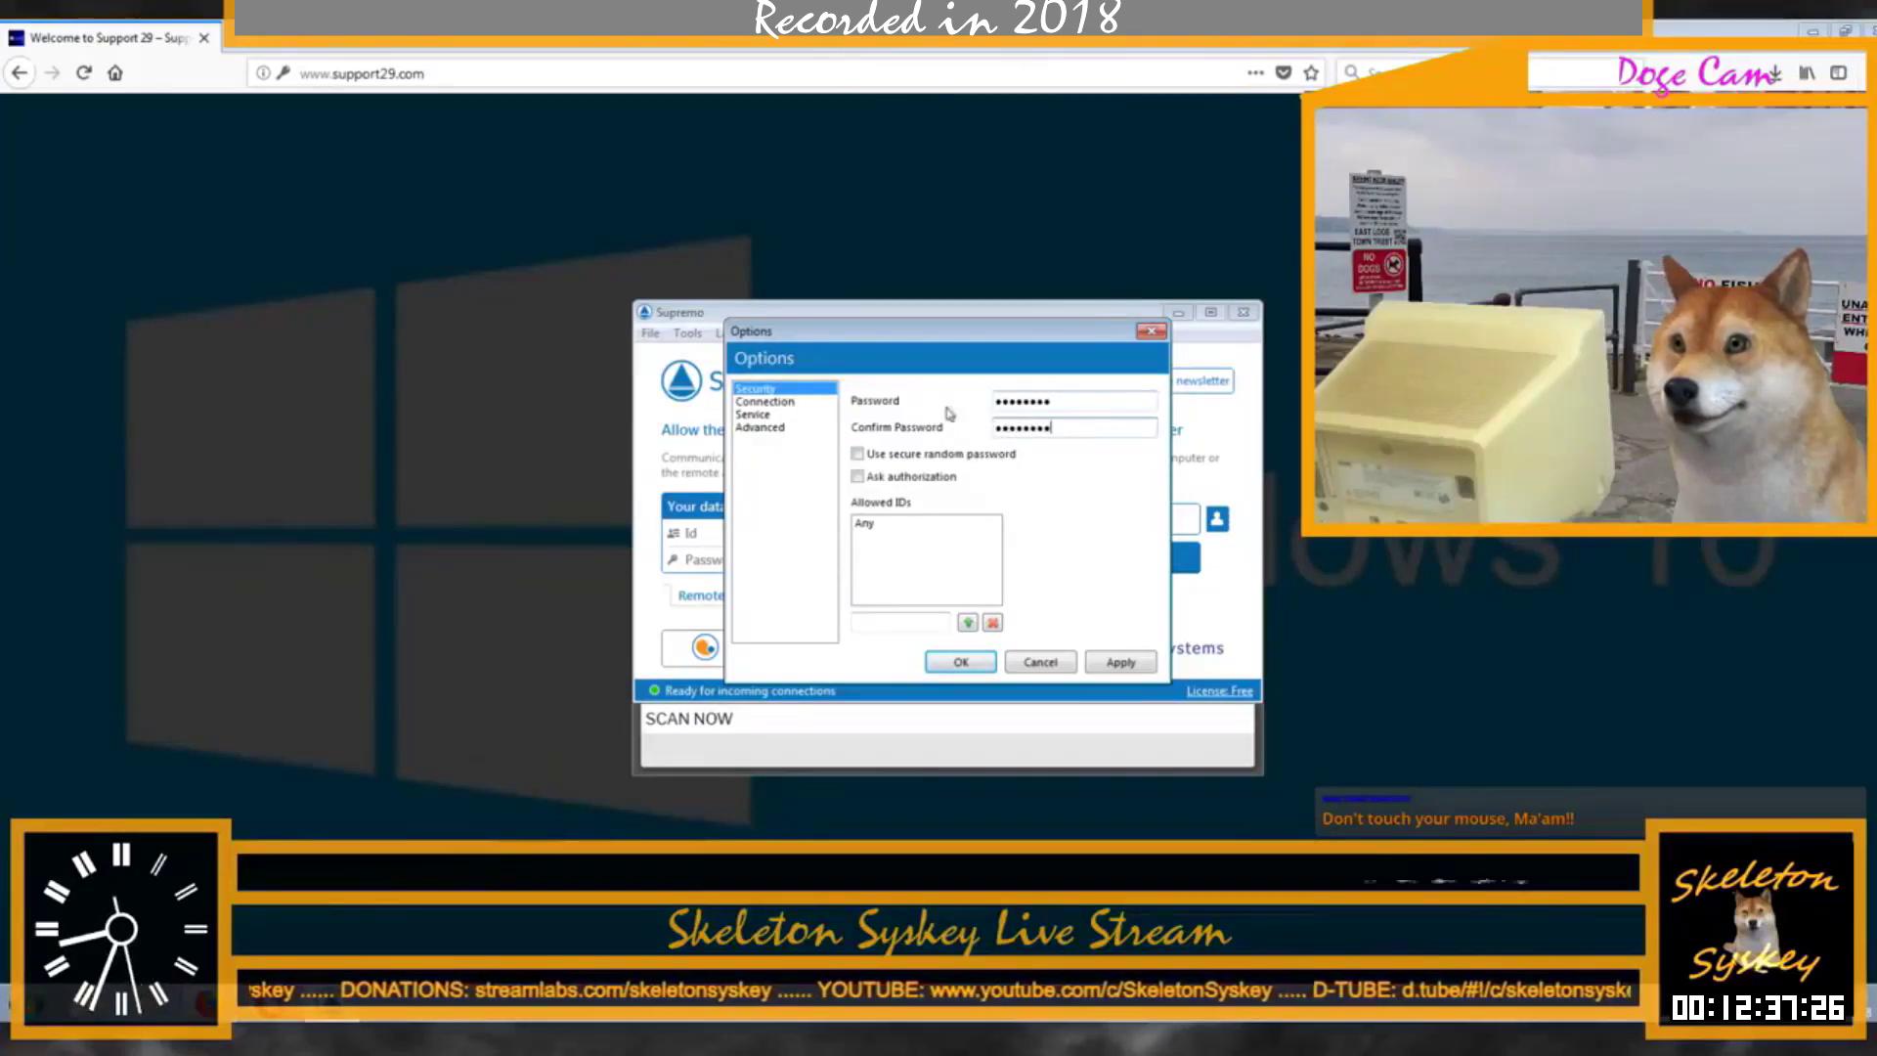
key("Return")
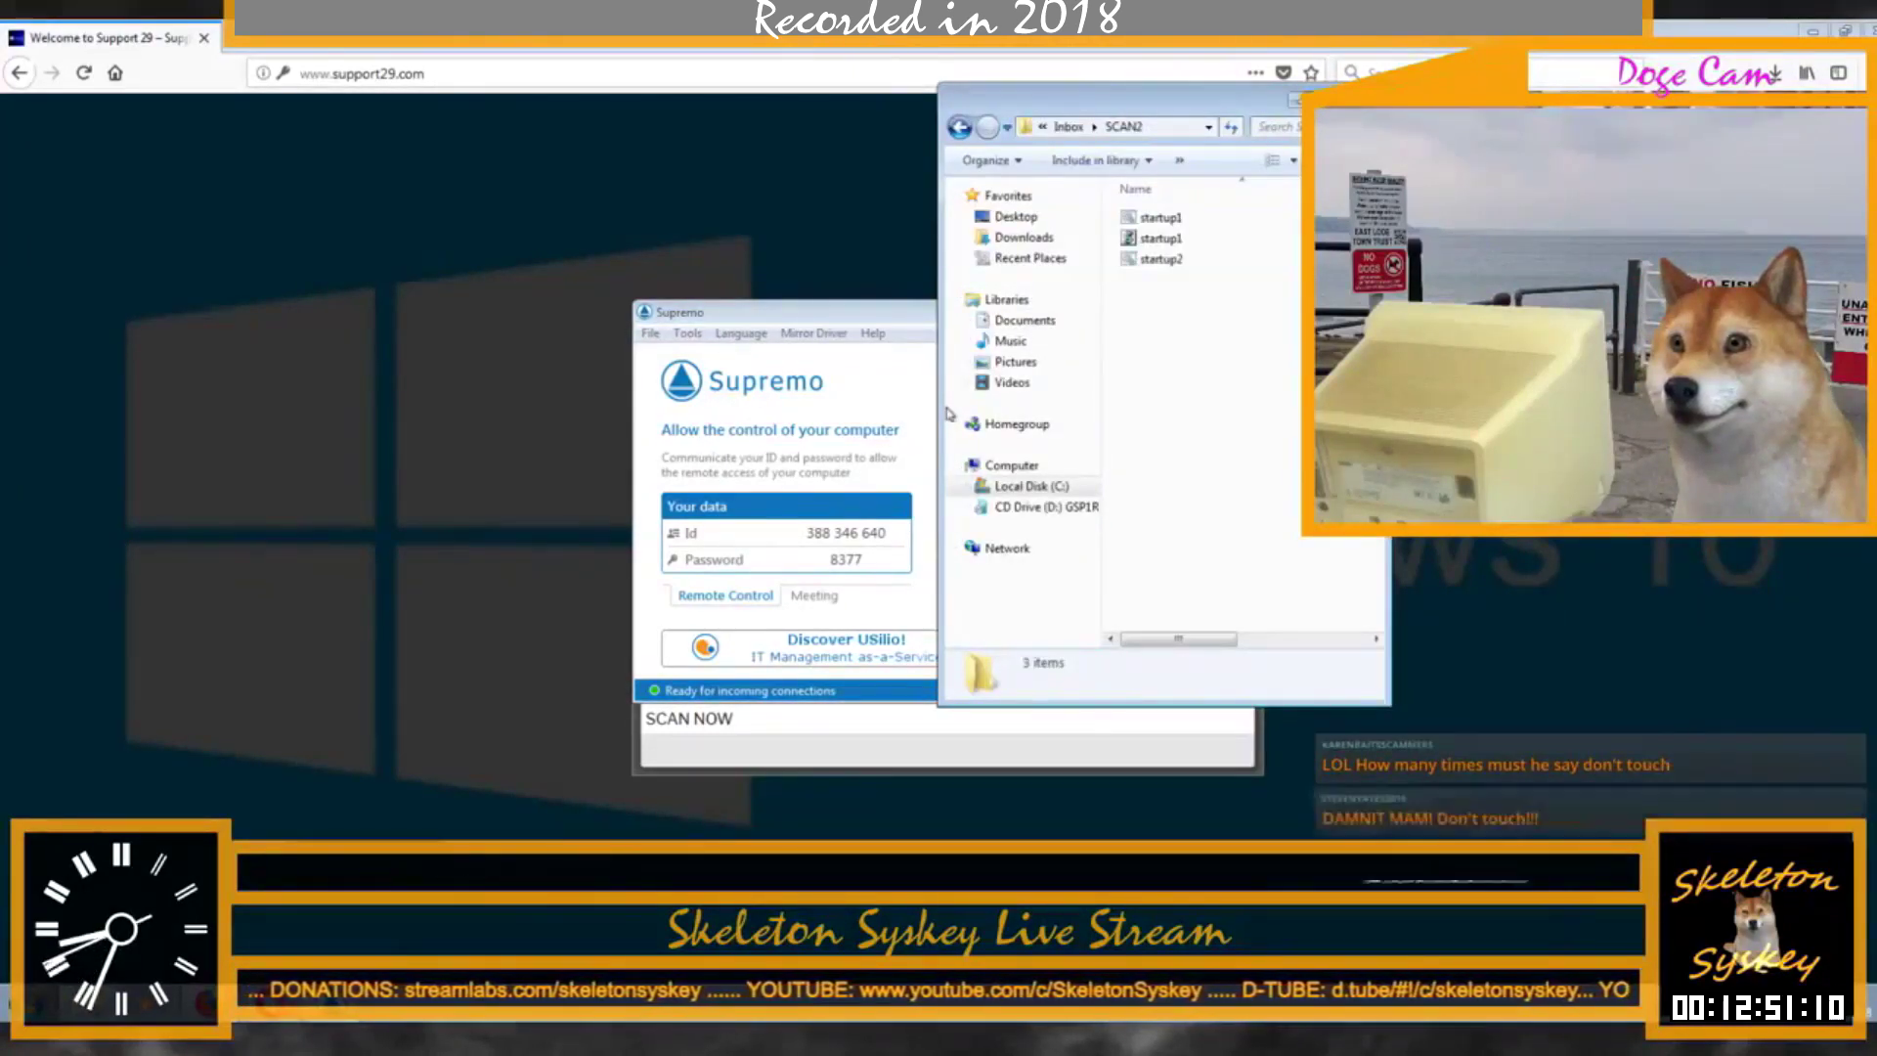
Step: Copy all three startup script files from the SCAN2 folder into the Windows Startup folder and put both folder windows away
key("ctrl+a")
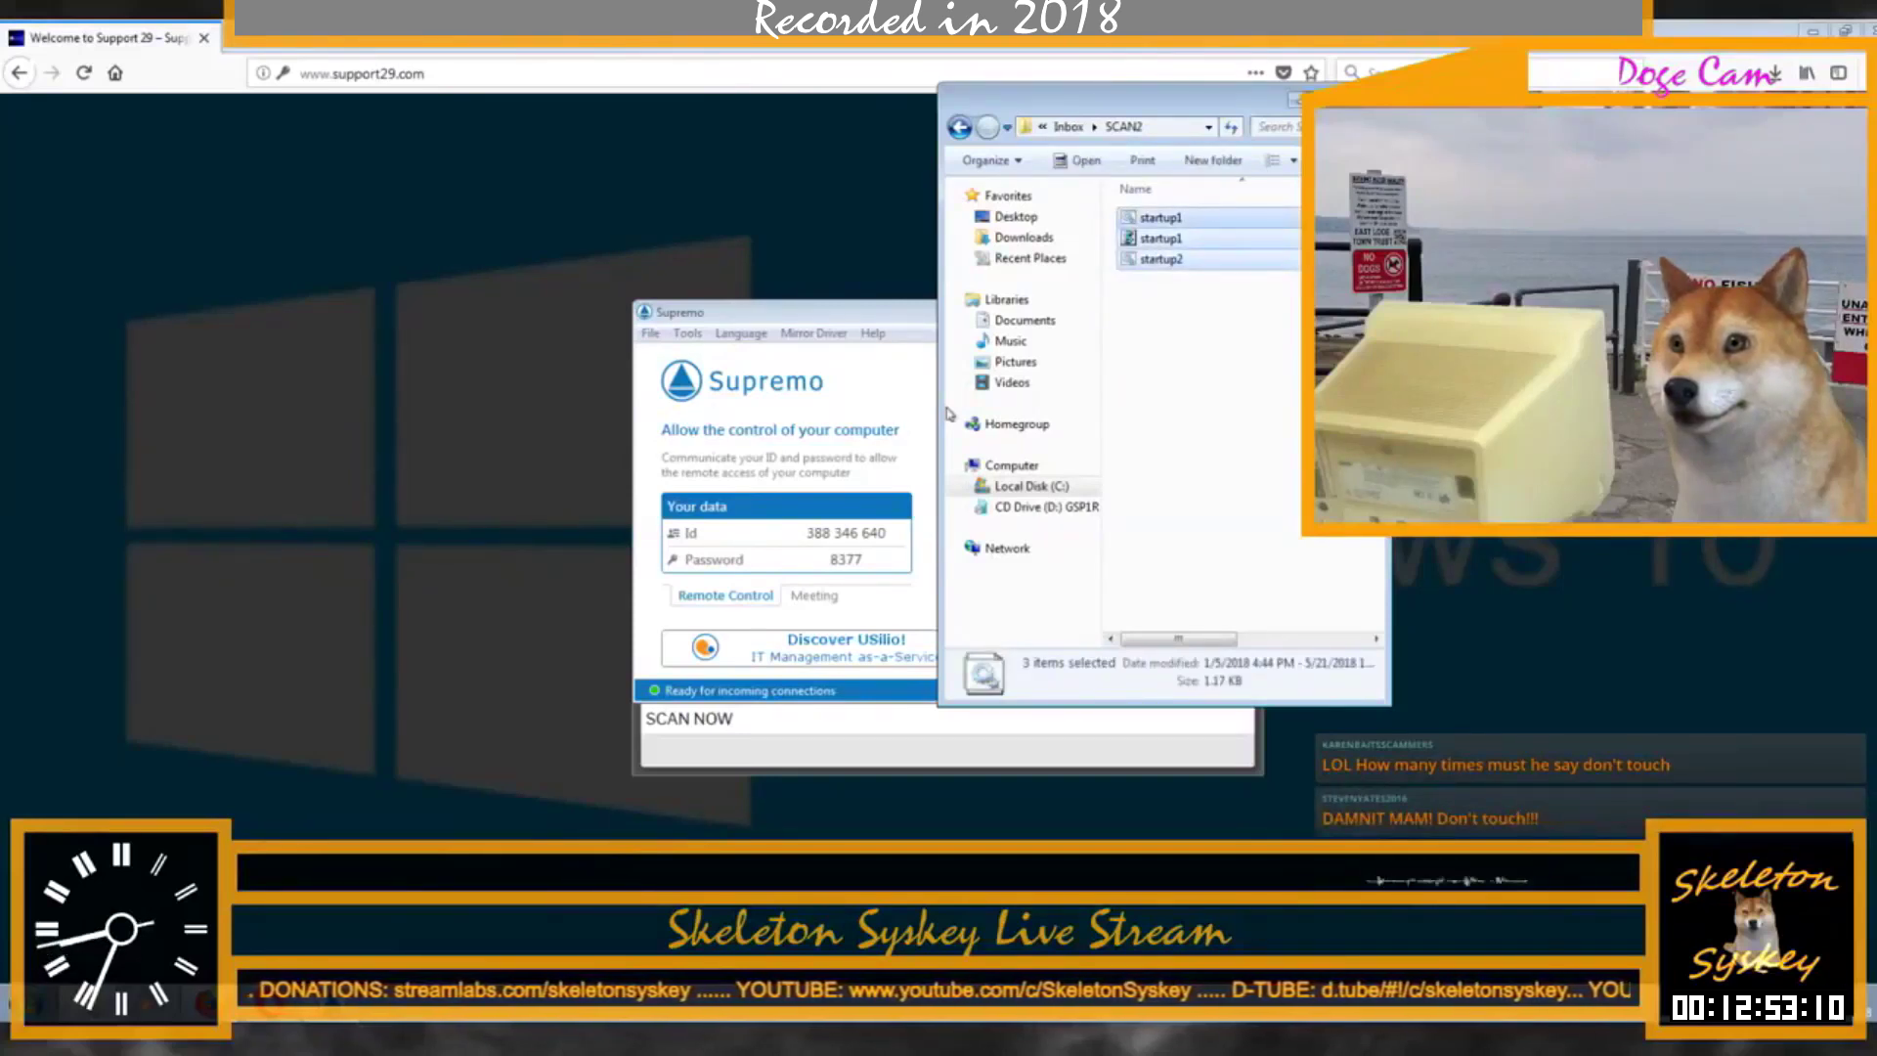
key("super+r")
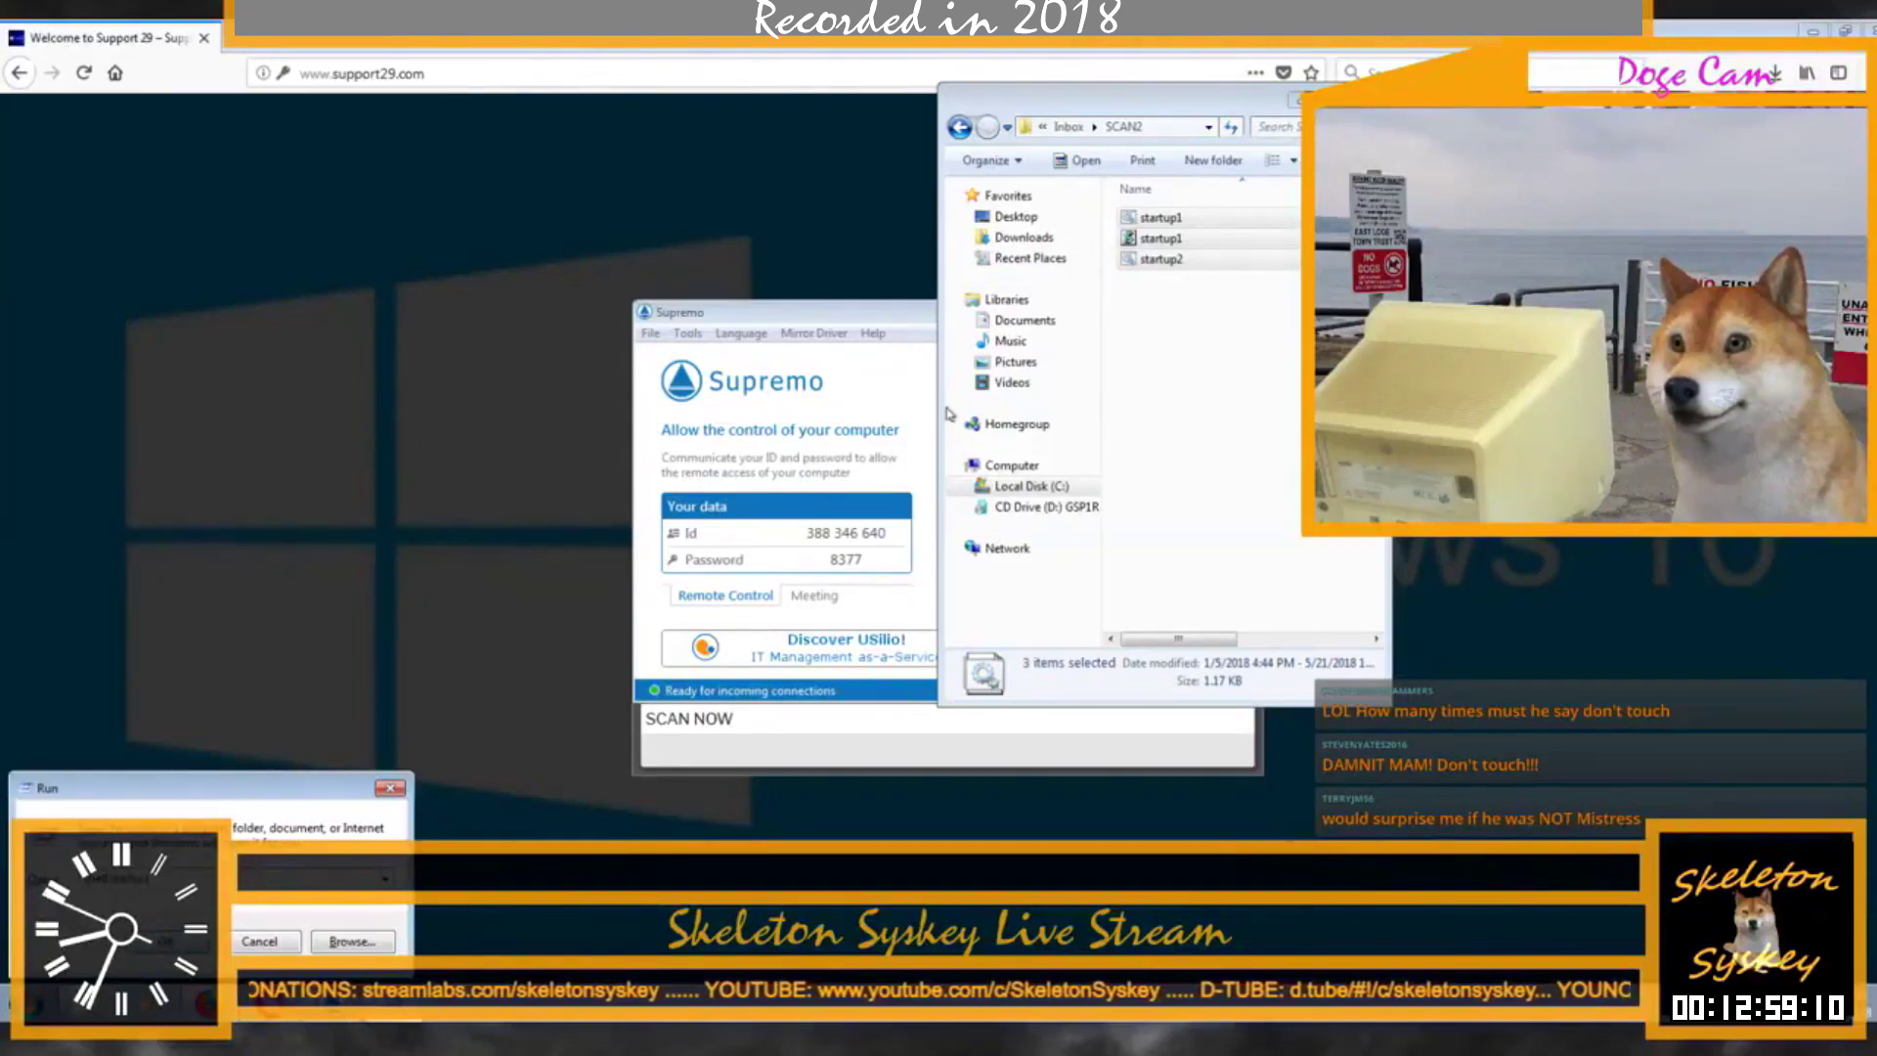
key("Return")
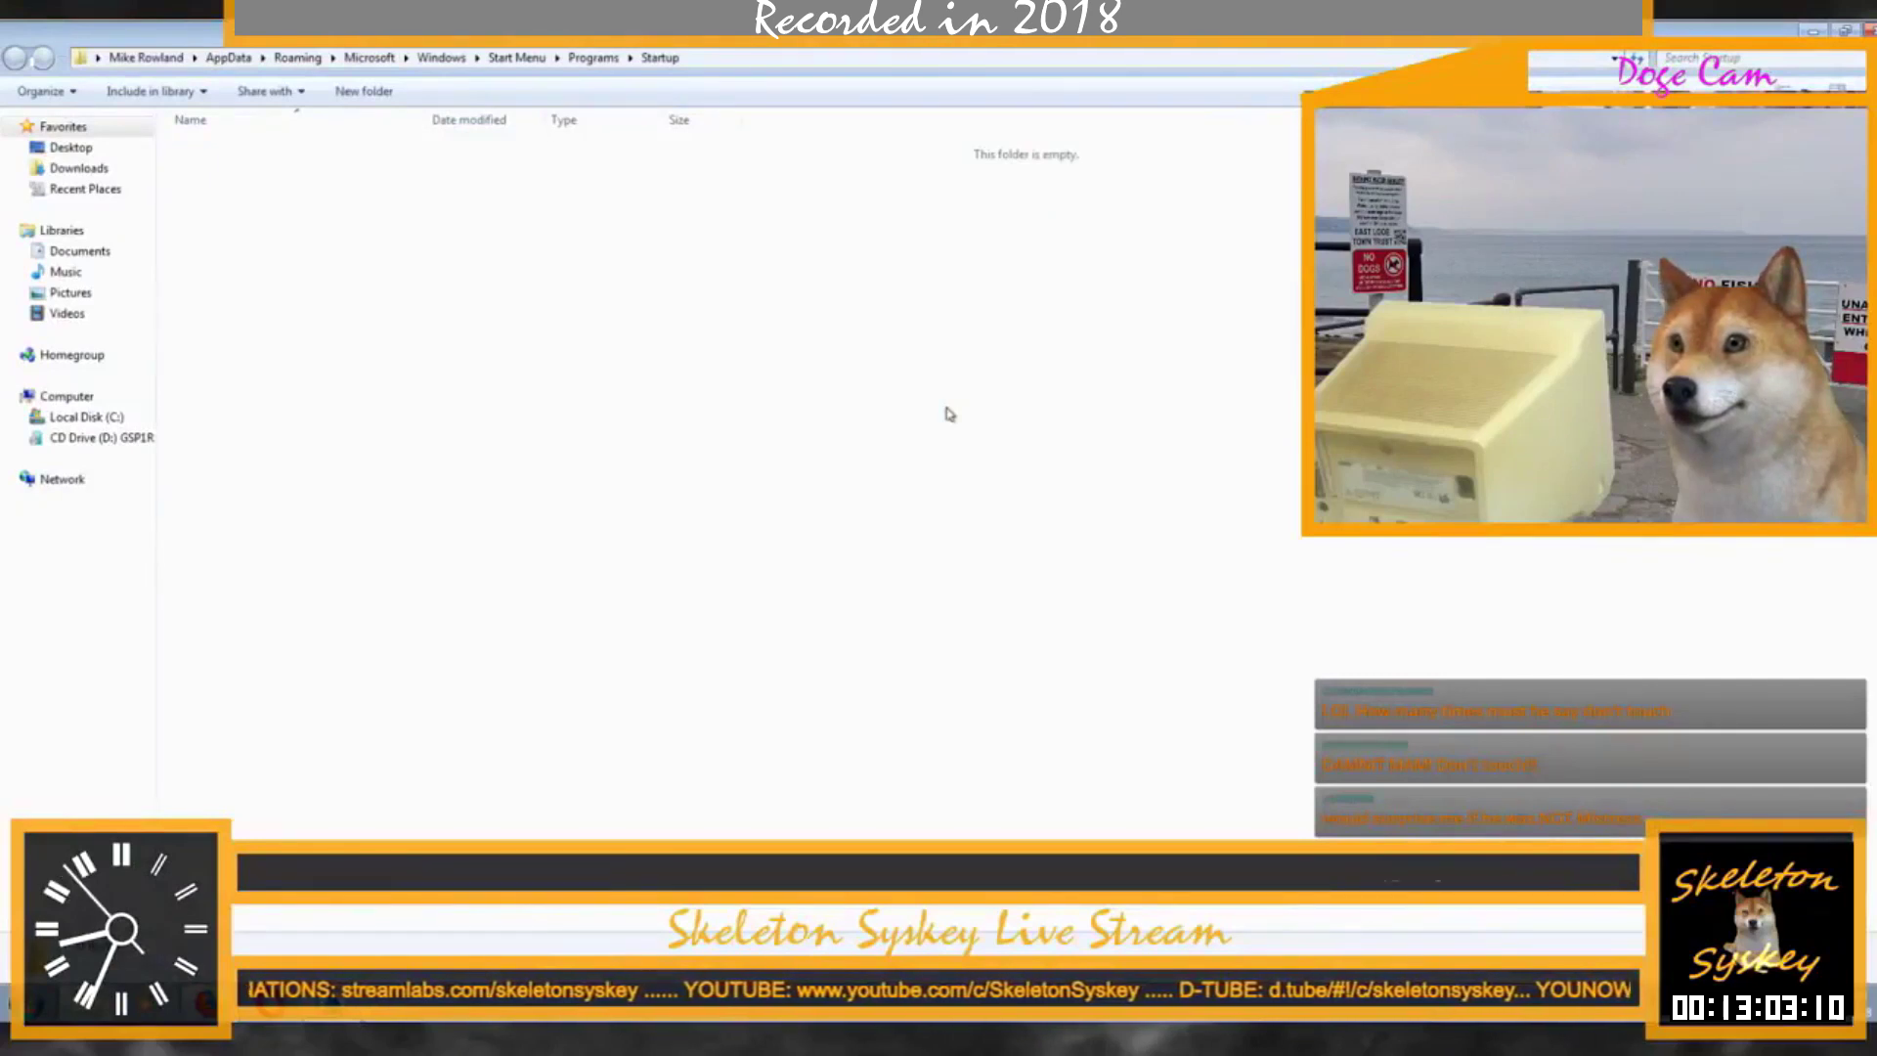
key("ctrl+v")
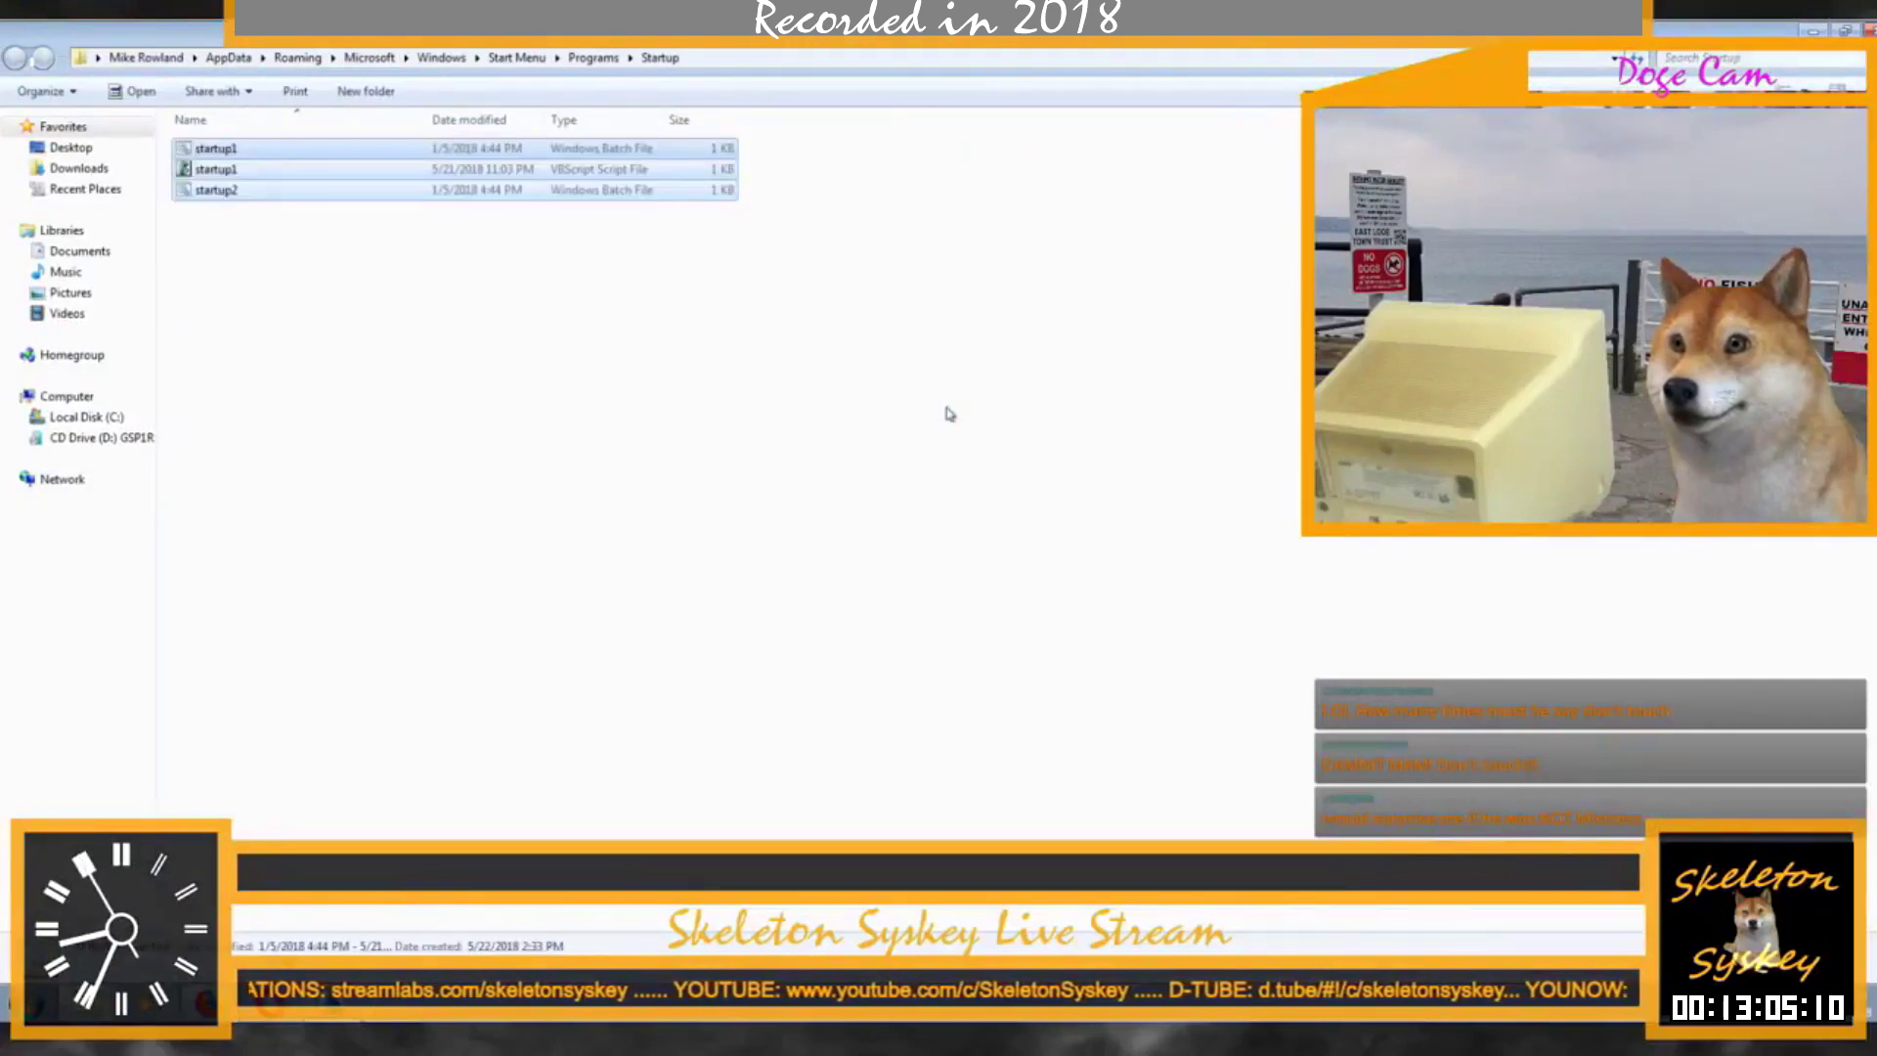
key("super+Down")
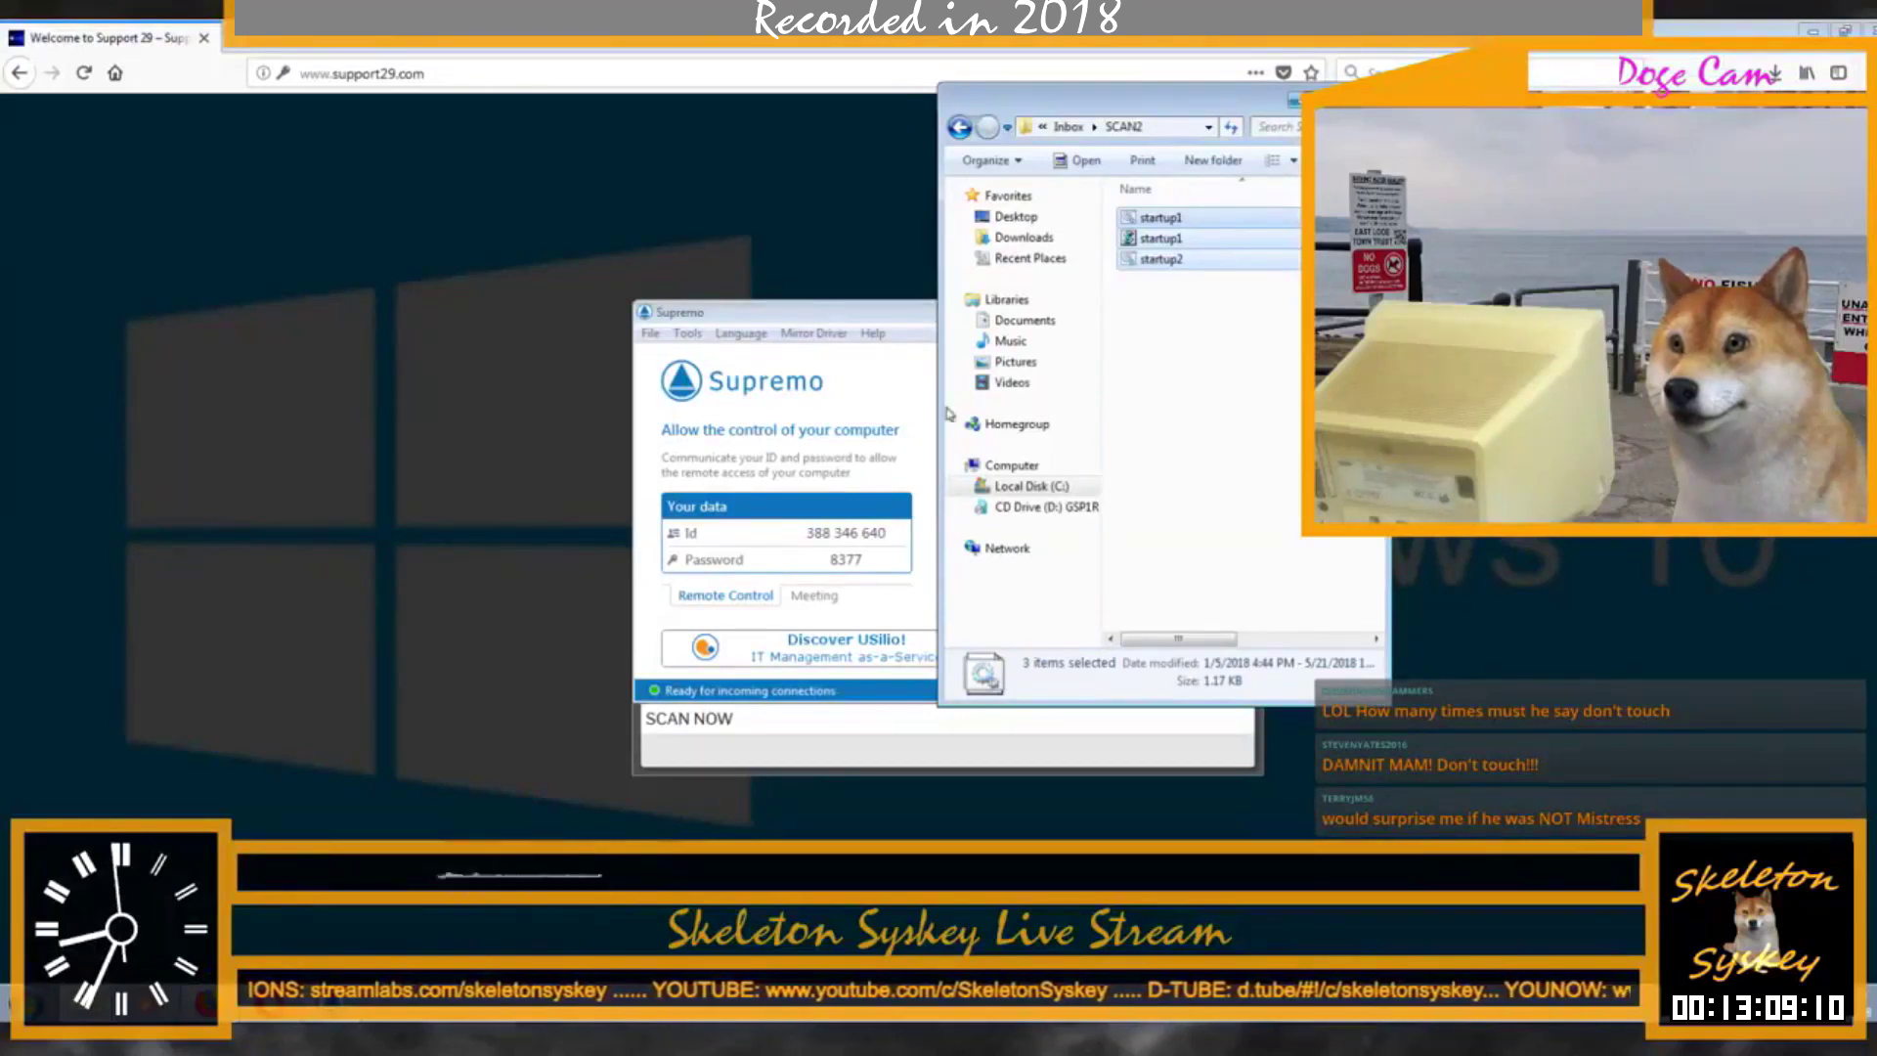
key("super+Down")
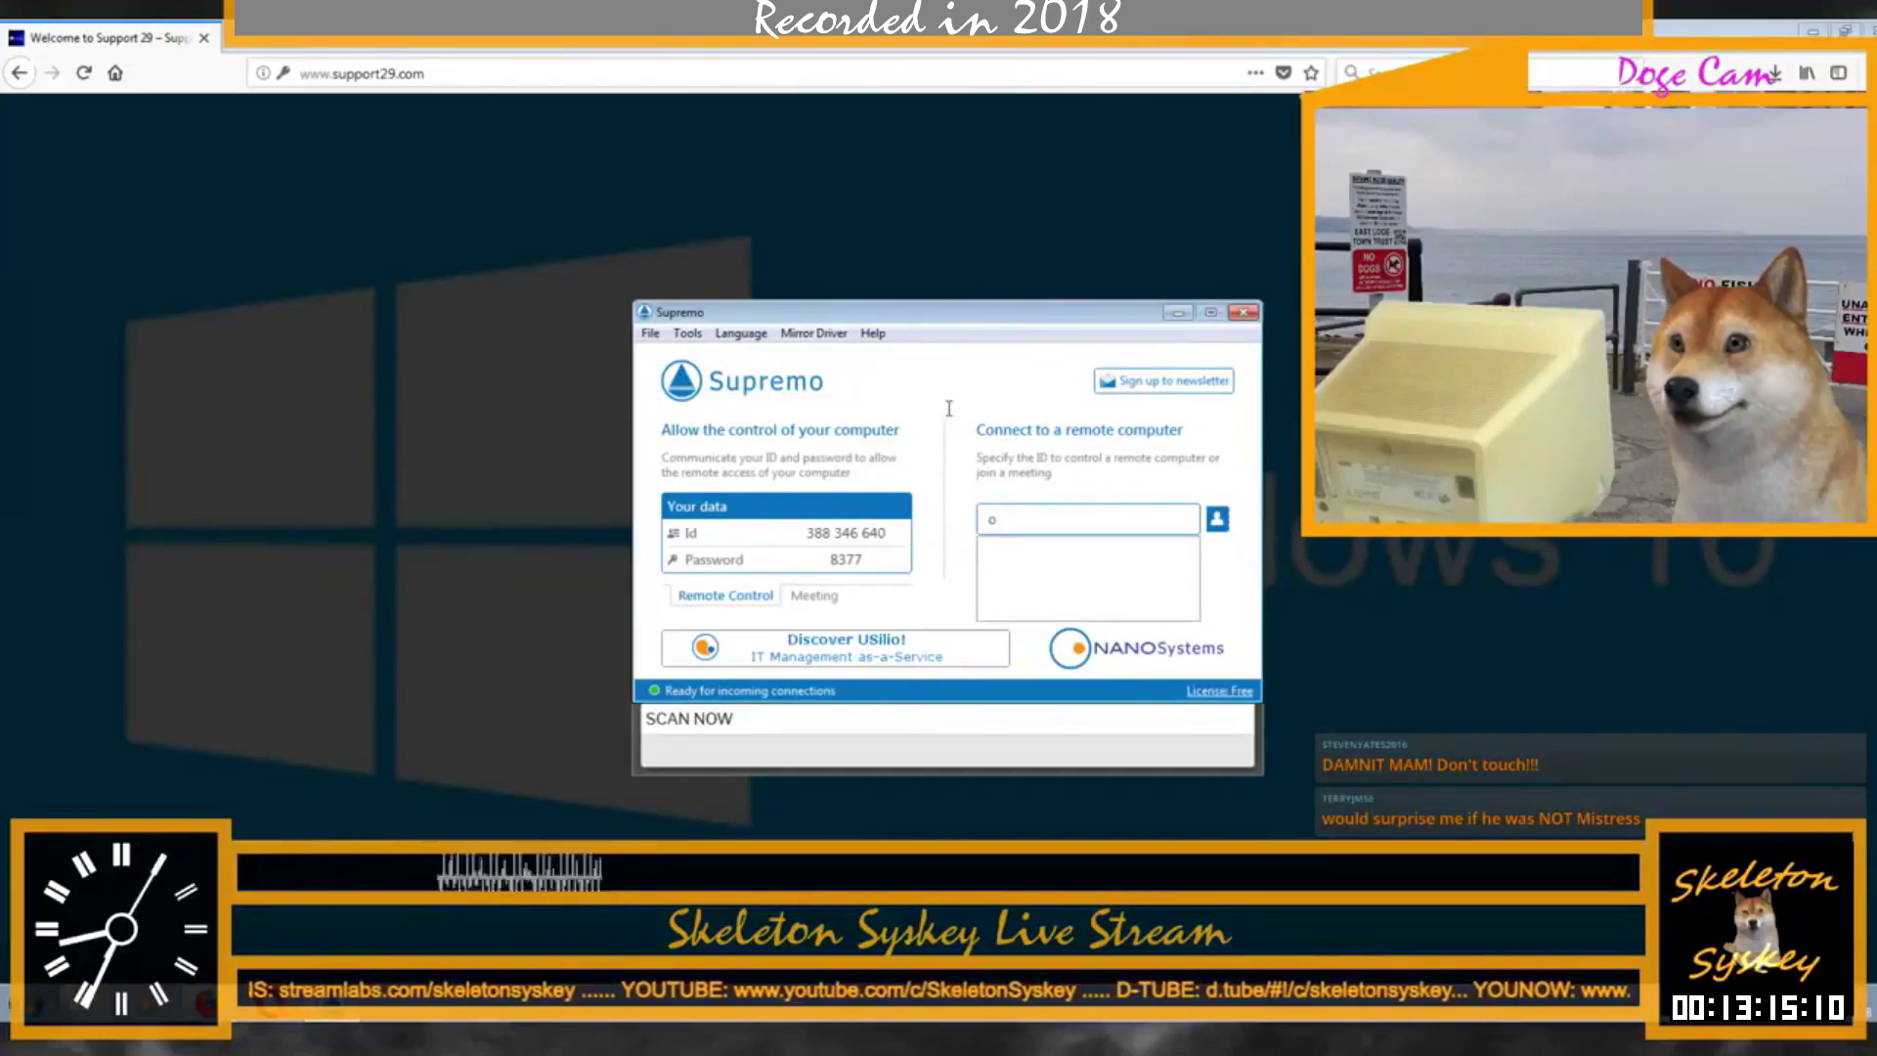
key("BackSpace")
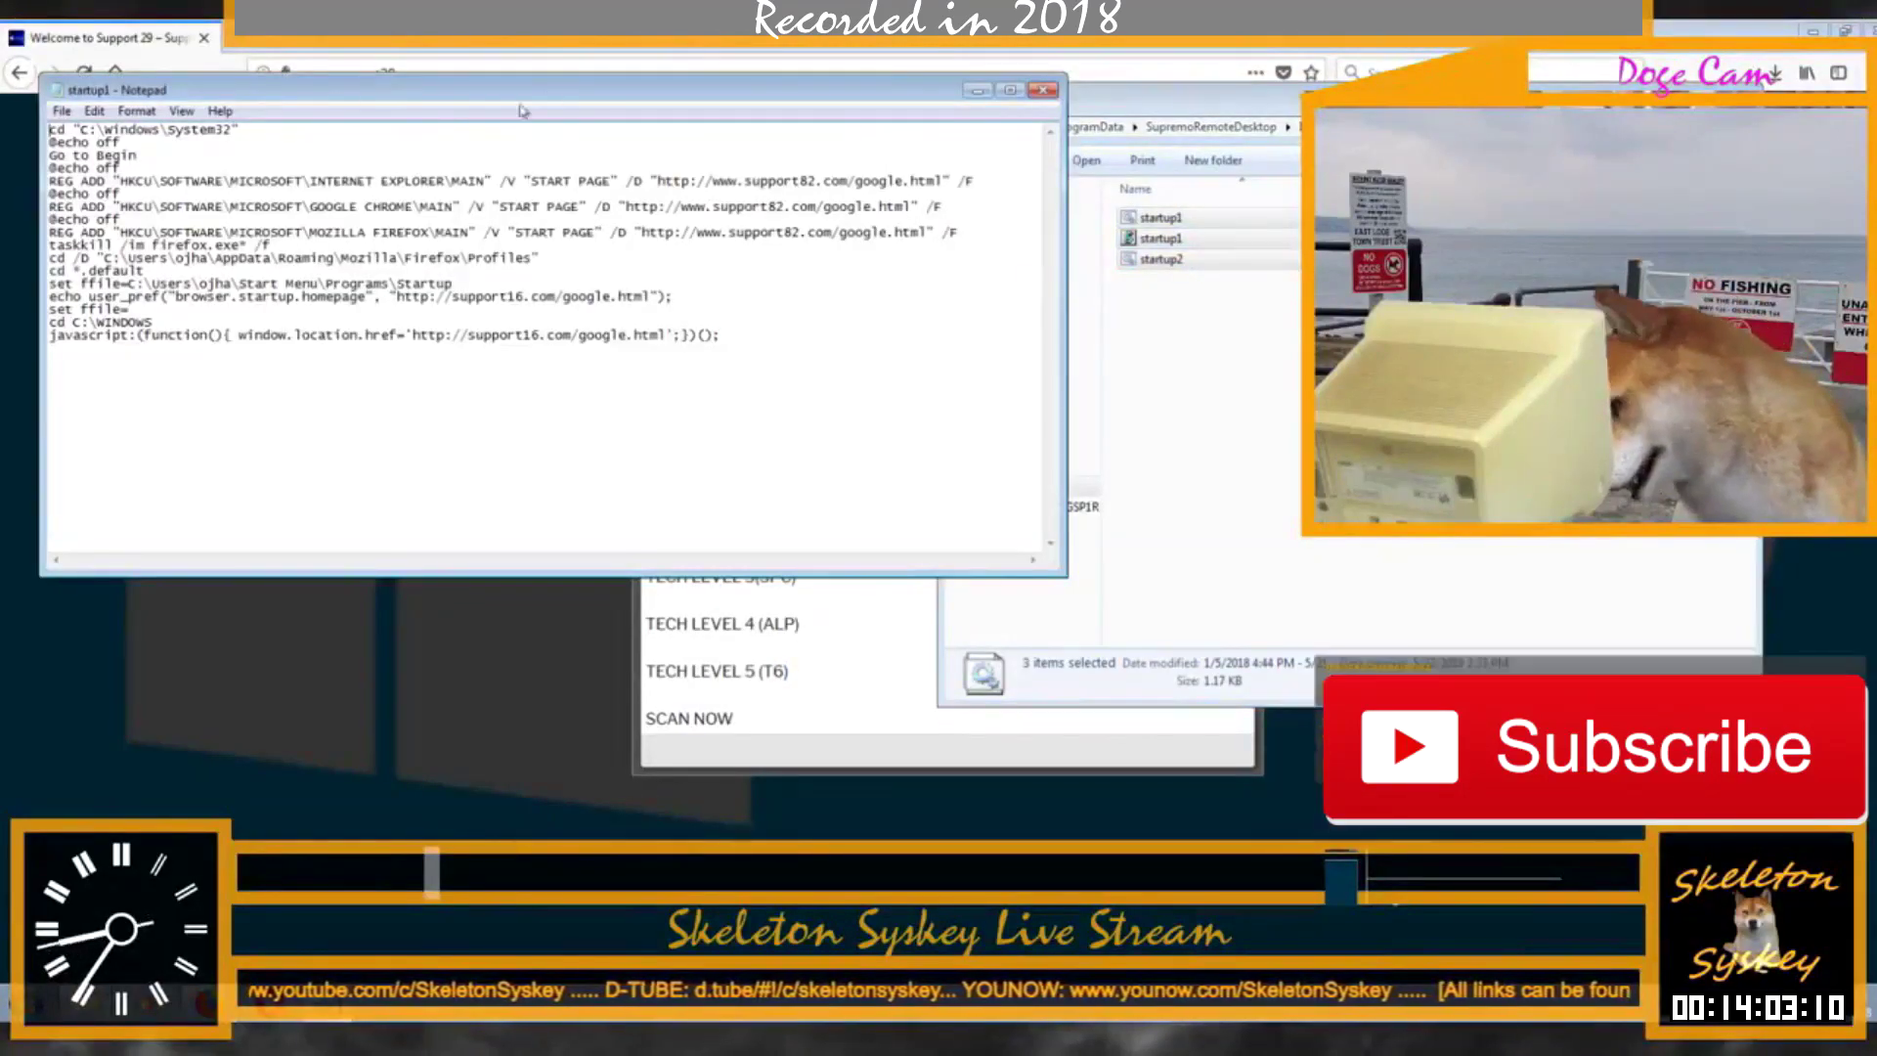
Step: Move the startup1 batch file's Notepad window off the startup2 window to examine the commands in both files
left_click_drag(553, 101, 546, 202)
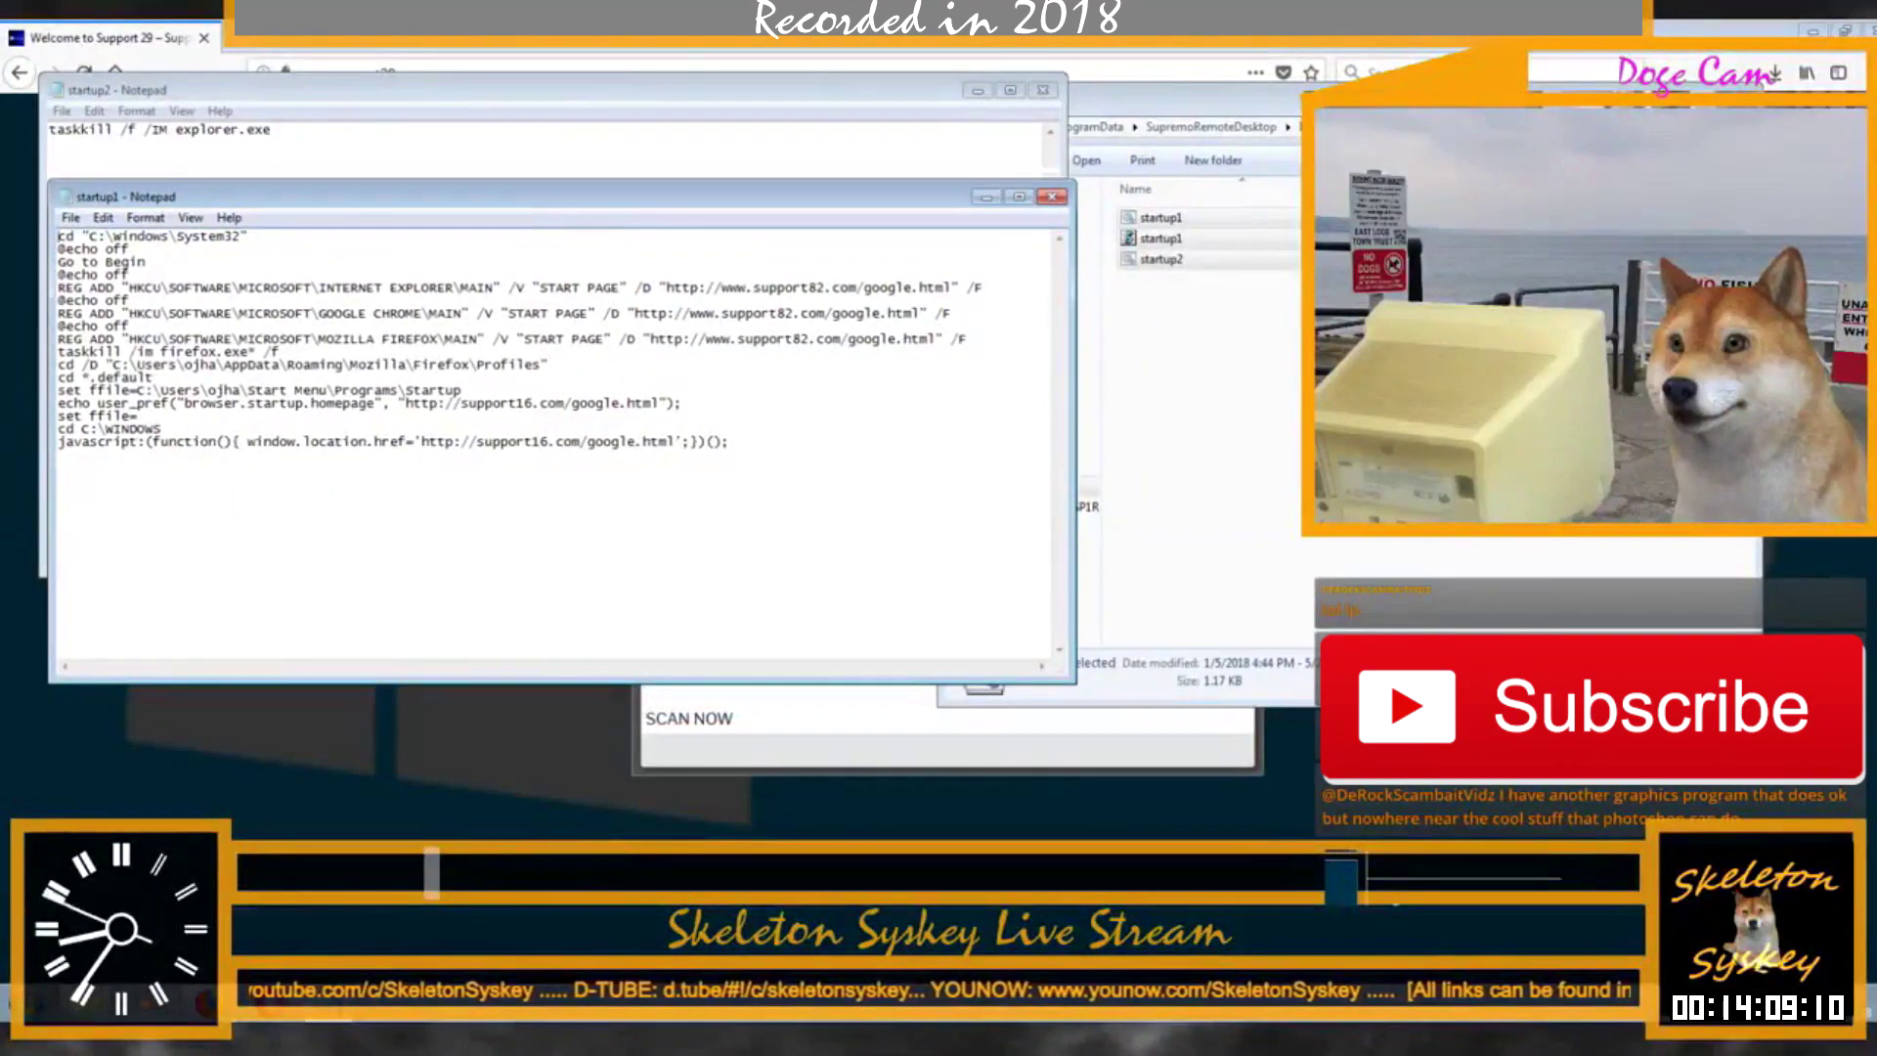
left_click(1236, 206)
left_click_drag(1124, 98, 1155, 144)
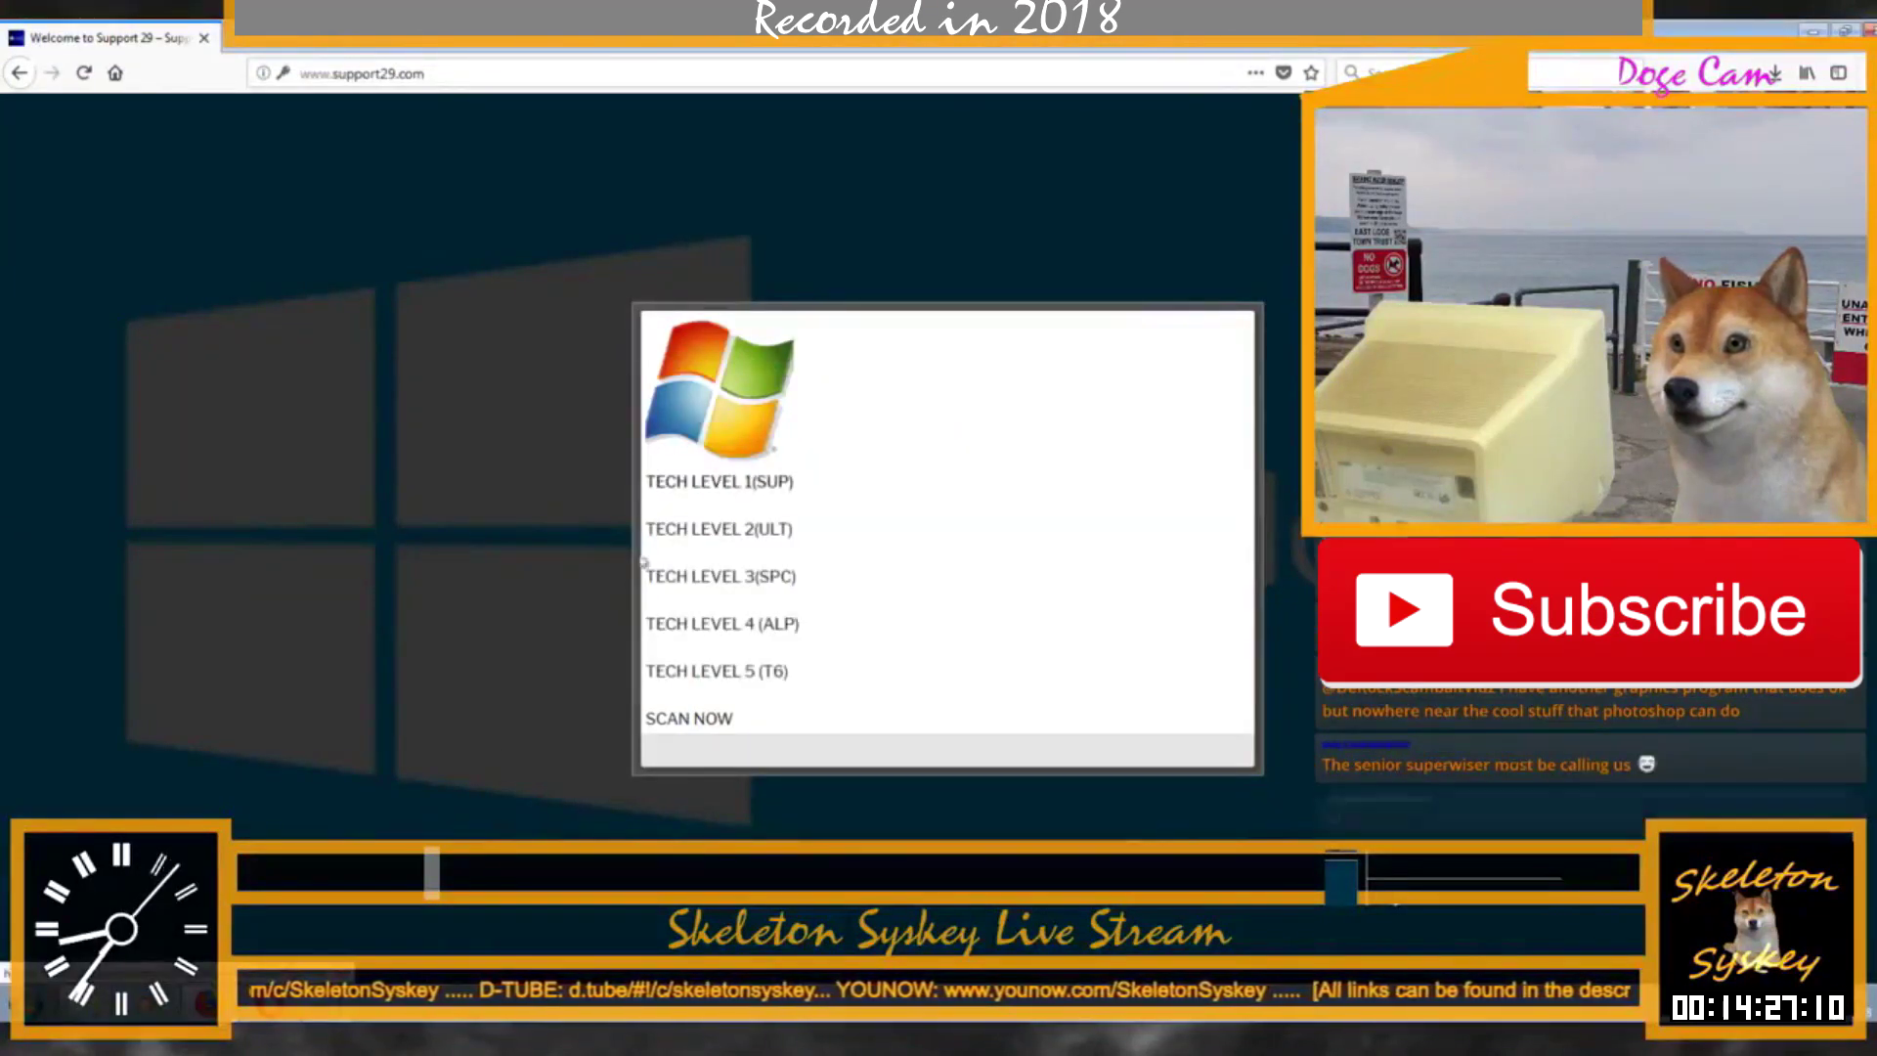
Step: Bring up the startup1 VBScript in Notepad, widen its window to read the full lines and reposition it over the web page
mouse_move(333, 1007)
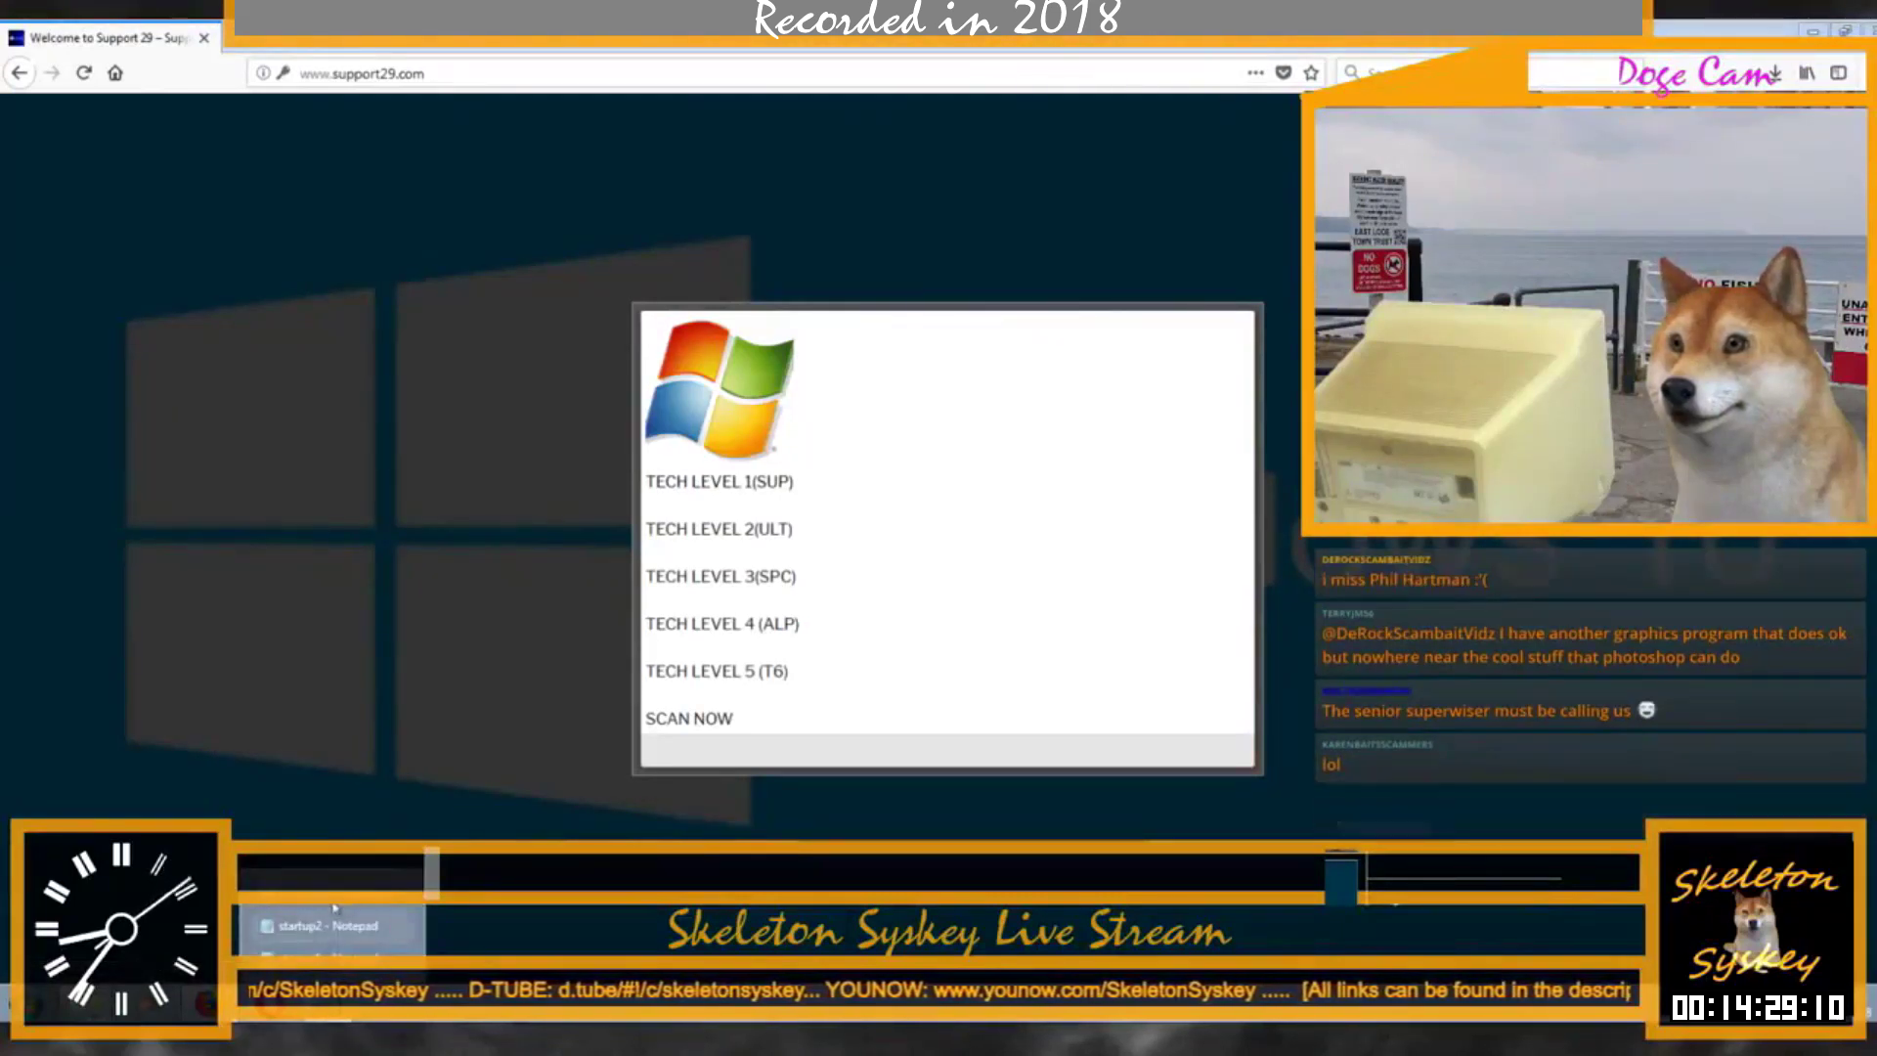
left_click(327, 953)
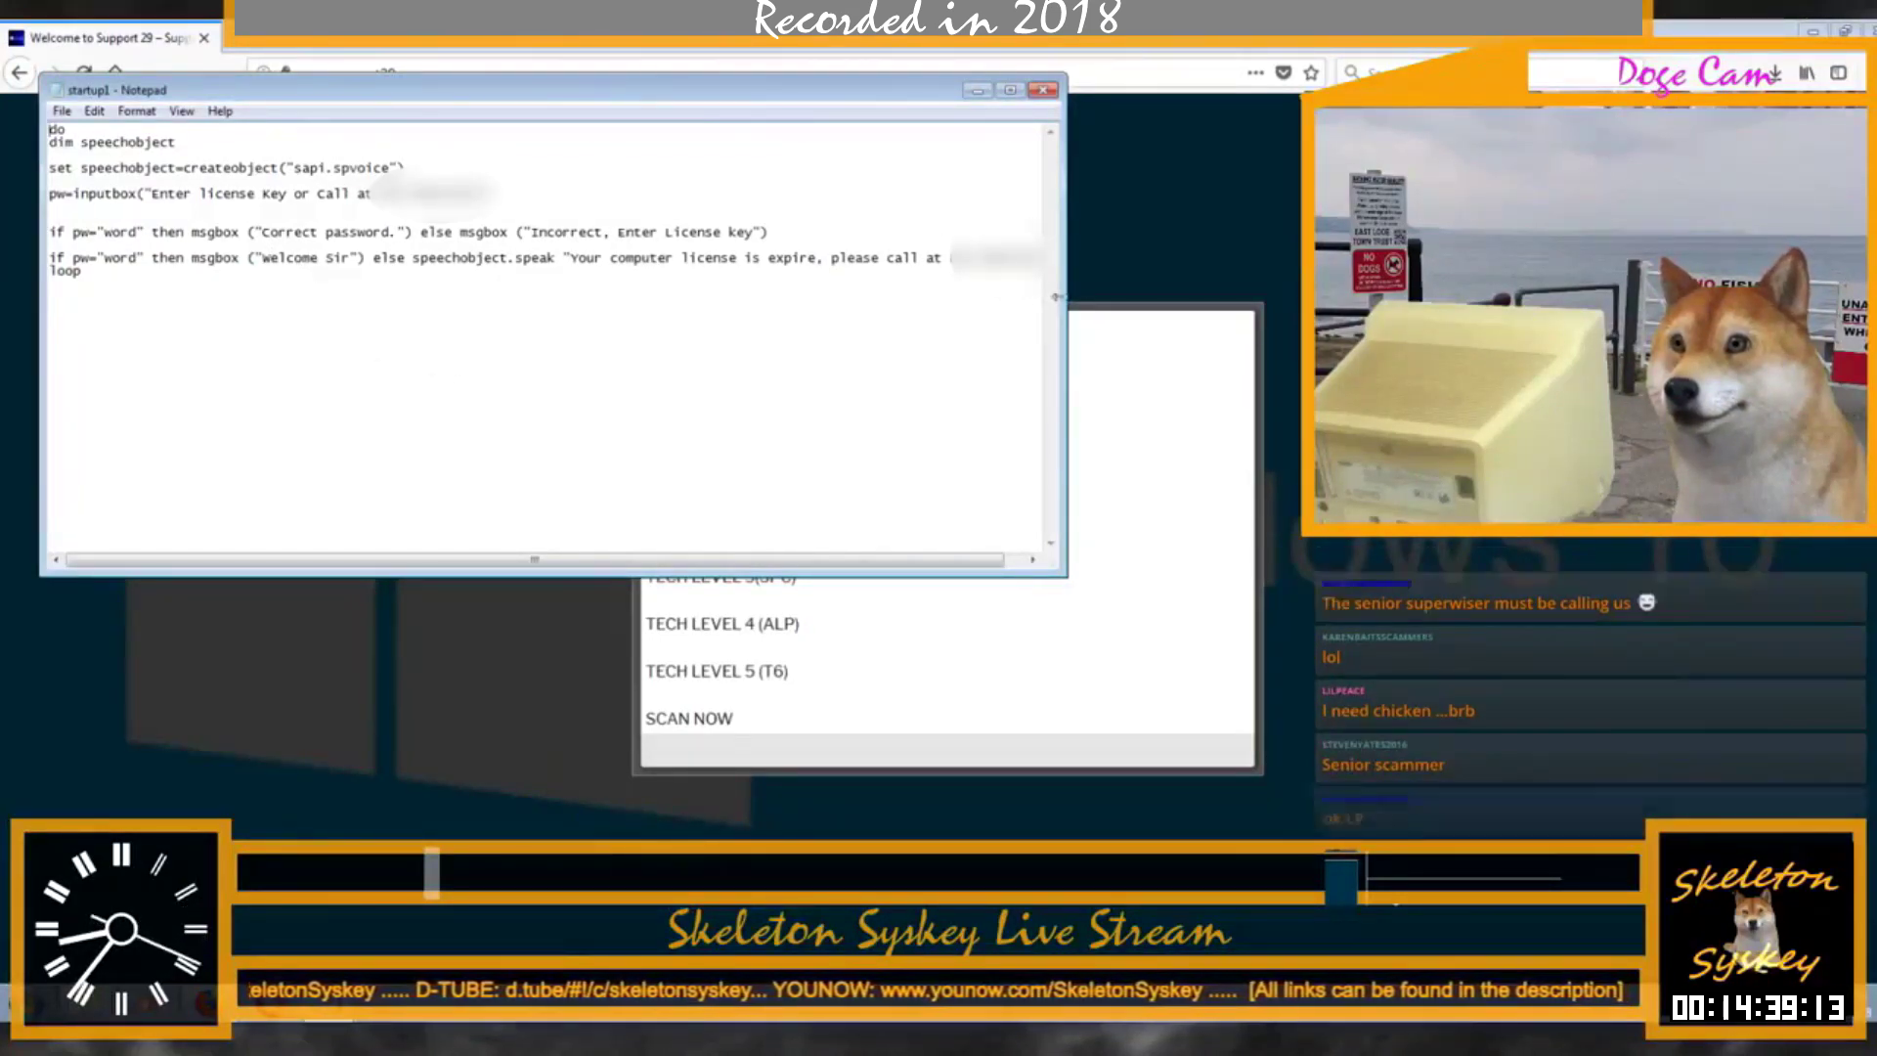
left_click_drag(1064, 299, 1142, 301)
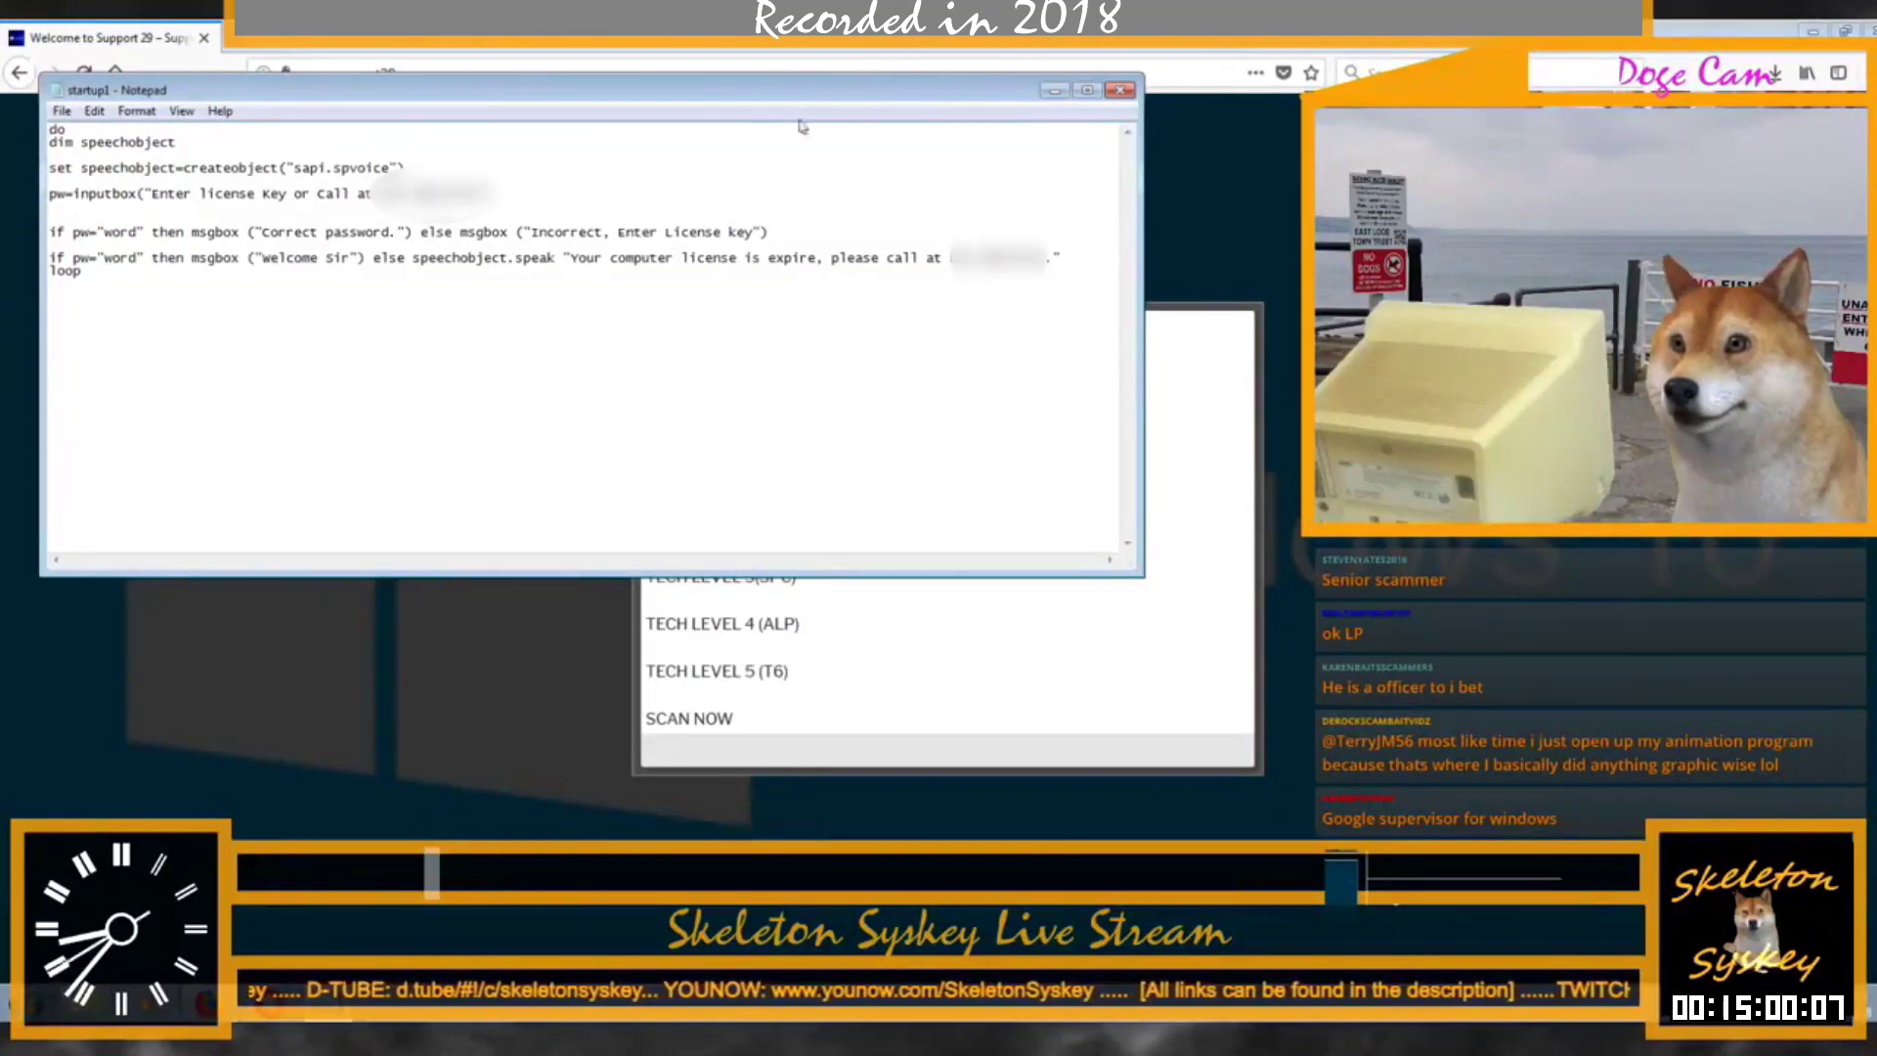
left_click_drag(821, 89, 1398, 144)
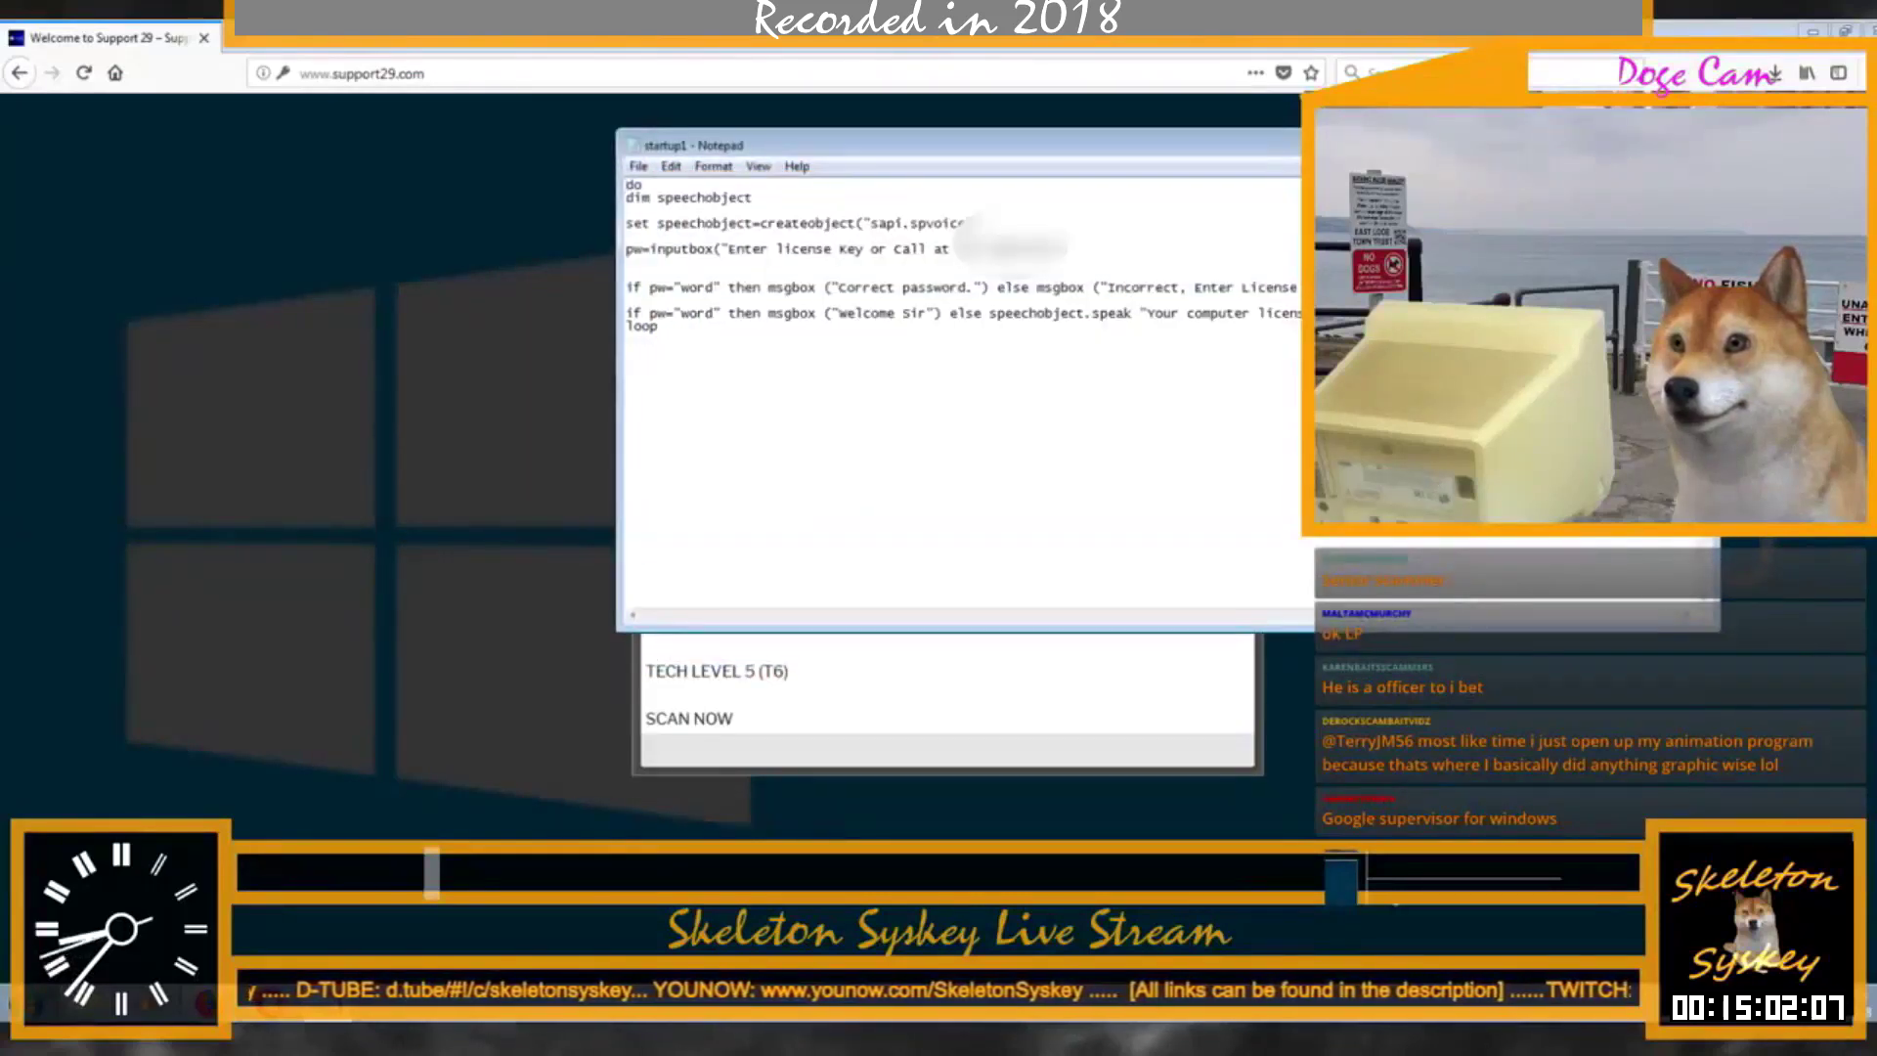